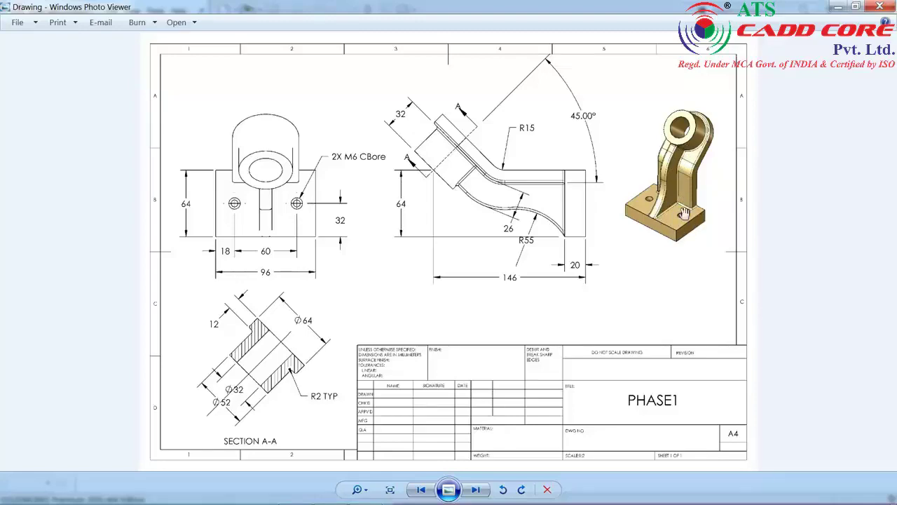
# Step: Zoom in and out on the angled bracket drawing to review its details
pyautogui.scroll(1, 683, 214)
pyautogui.scroll(-2, 437, 224)
pyautogui.scroll(1, 298, 224)
# Step: Create a new part and apply the Plain White scene
pyautogui.click(837, 7)
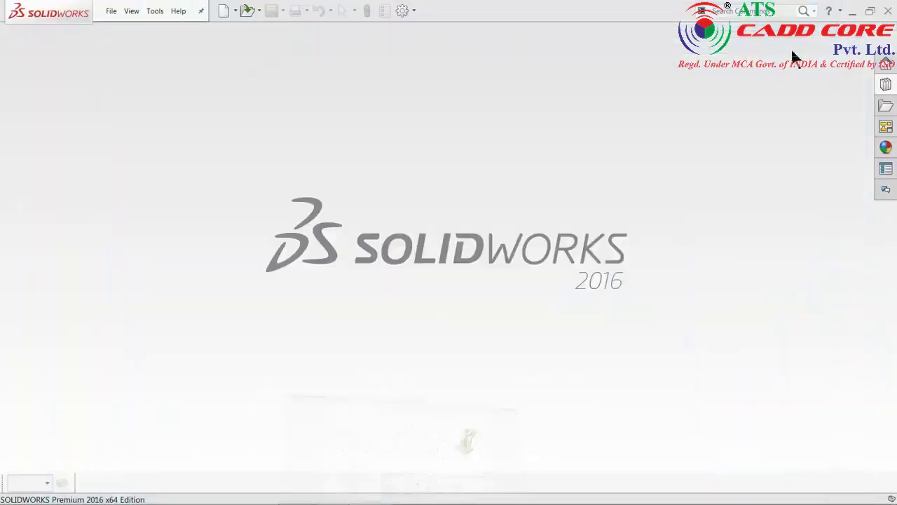
pyautogui.click(111, 12)
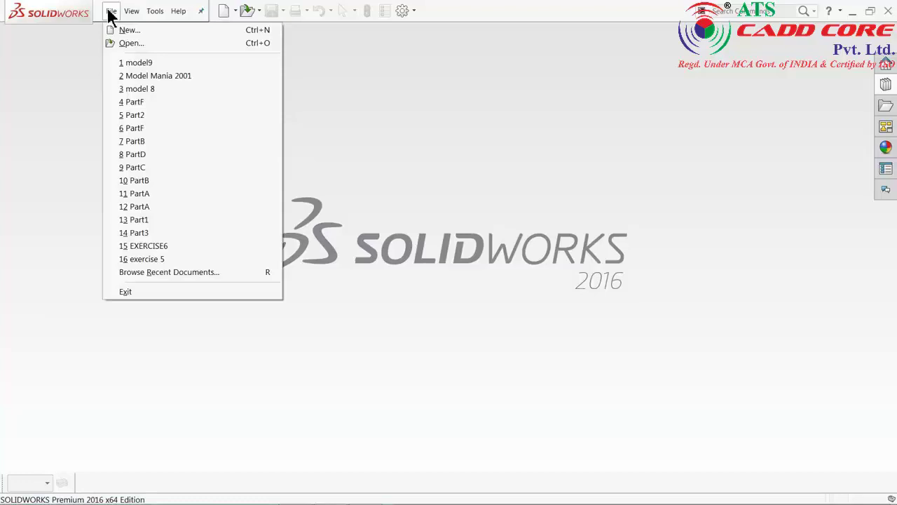
pyautogui.click(138, 31)
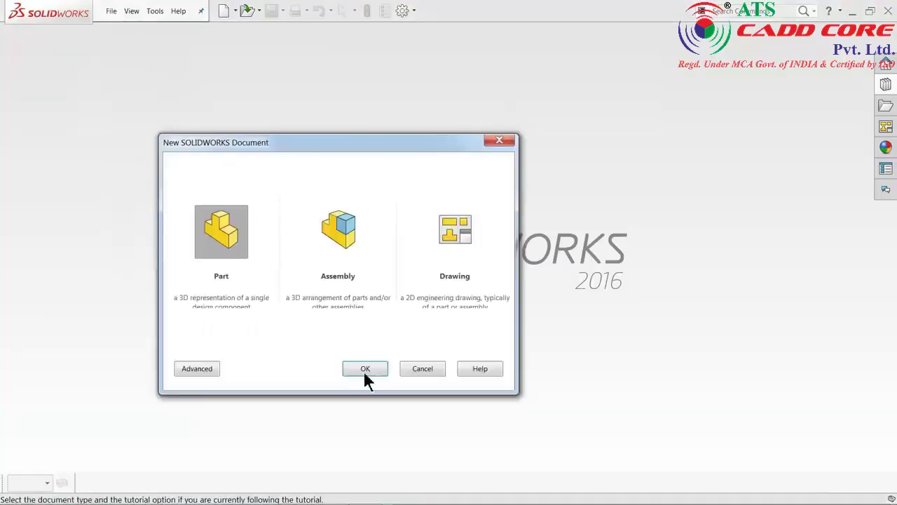
pyautogui.click(366, 372)
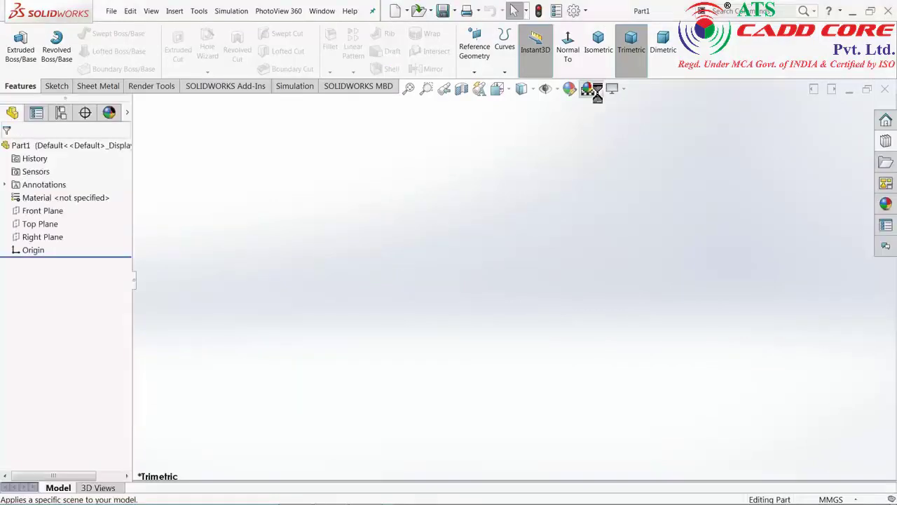
pyautogui.click(600, 90)
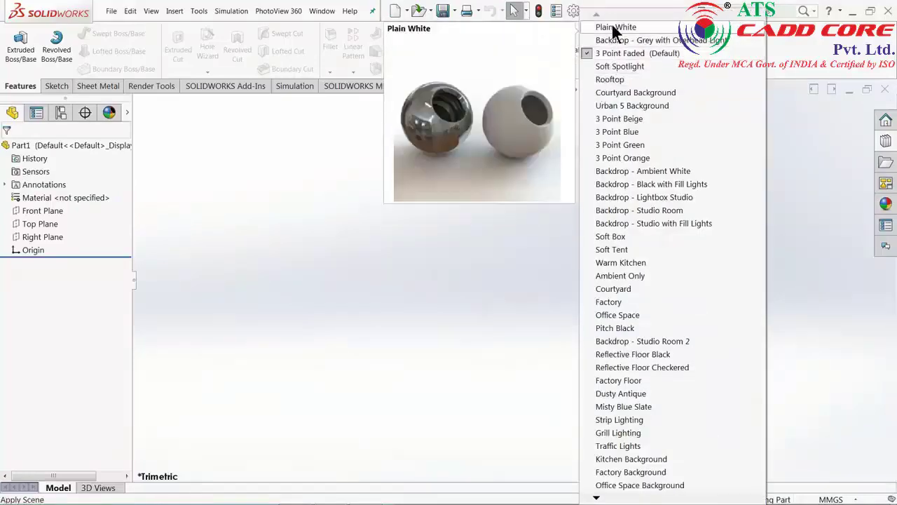
pyautogui.click(602, 26)
# Step: Raise both document image-quality resolution sliders toward High
pyautogui.click(573, 11)
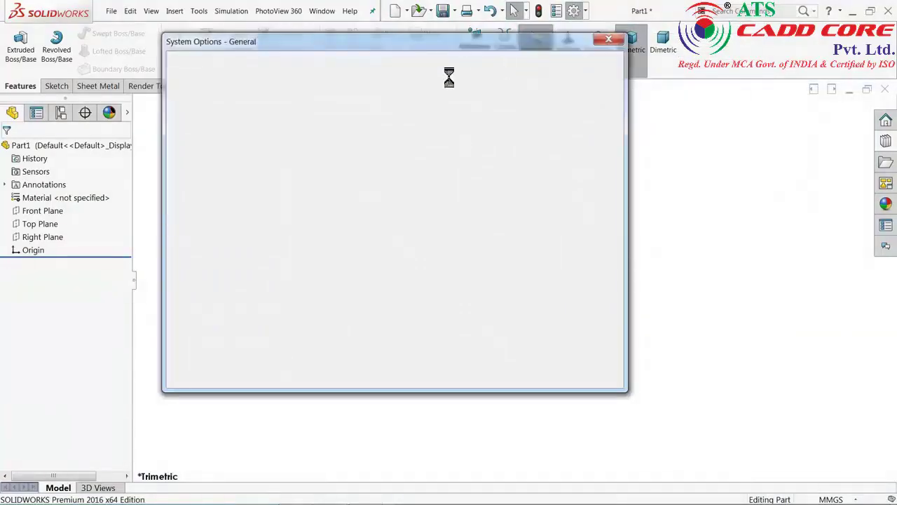
pyautogui.click(262, 65)
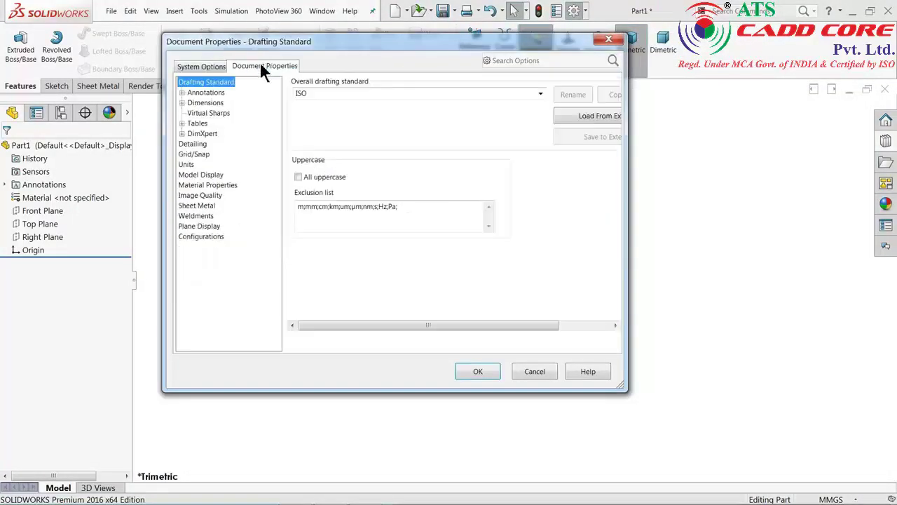
pyautogui.click(200, 195)
pyautogui.moveTo(406, 102)
pyautogui.mouseDown()
pyautogui.moveTo(397, 101)
pyautogui.moveTo(515, 103)
pyautogui.mouseUp()
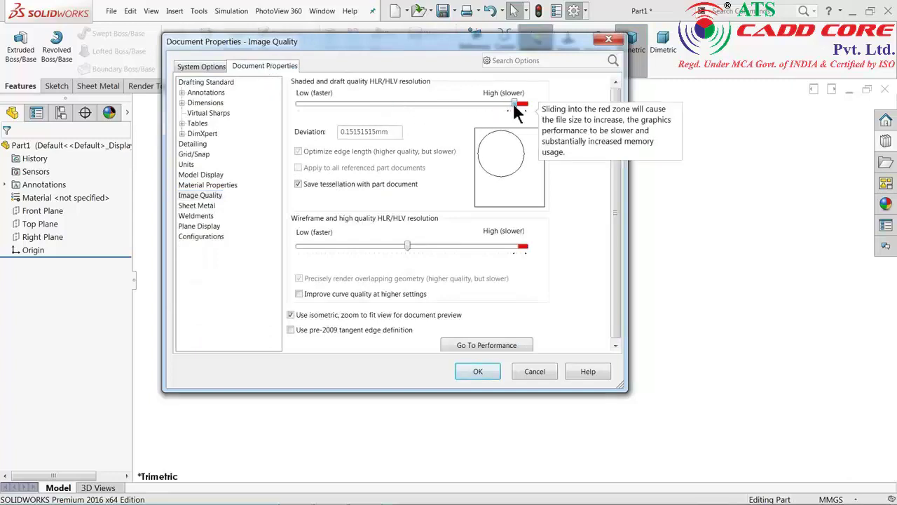
pyautogui.moveTo(407, 246)
pyautogui.mouseDown()
pyautogui.moveTo(507, 246)
pyautogui.moveTo(519, 261)
pyautogui.mouseUp()
# Step: Accept the image quality settings and start a sketch on the Top Plane
pyautogui.click(476, 373)
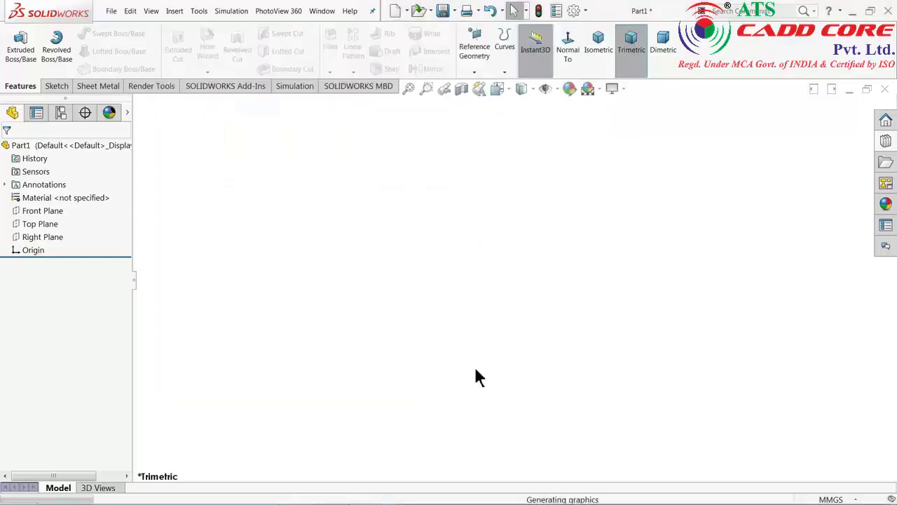
pyautogui.click(31, 226)
pyautogui.click(33, 211)
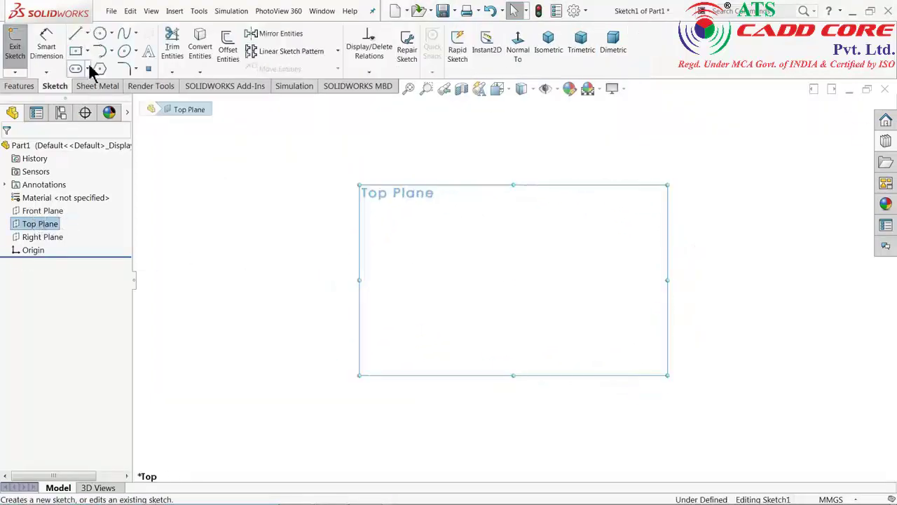
# Step: Draw a 64 × 96 mm center rectangle from the origin and exit the sketch
pyautogui.click(87, 52)
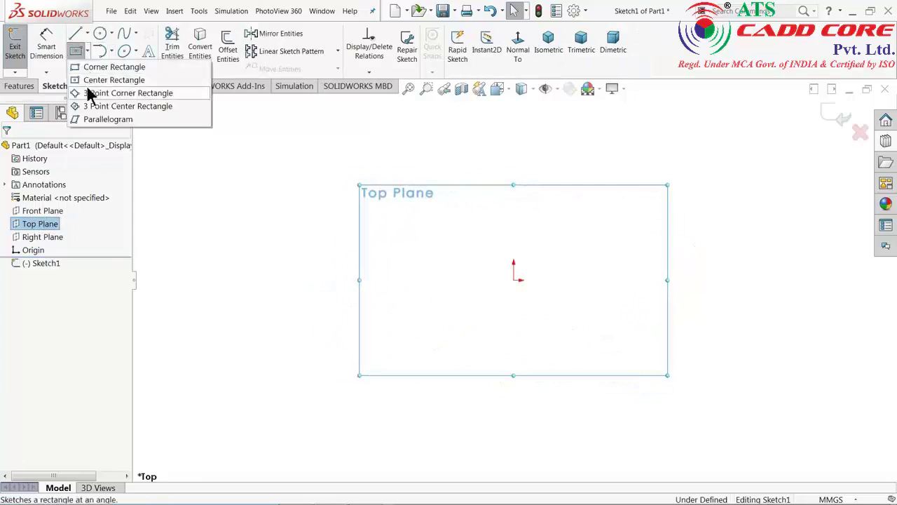
pyautogui.click(91, 81)
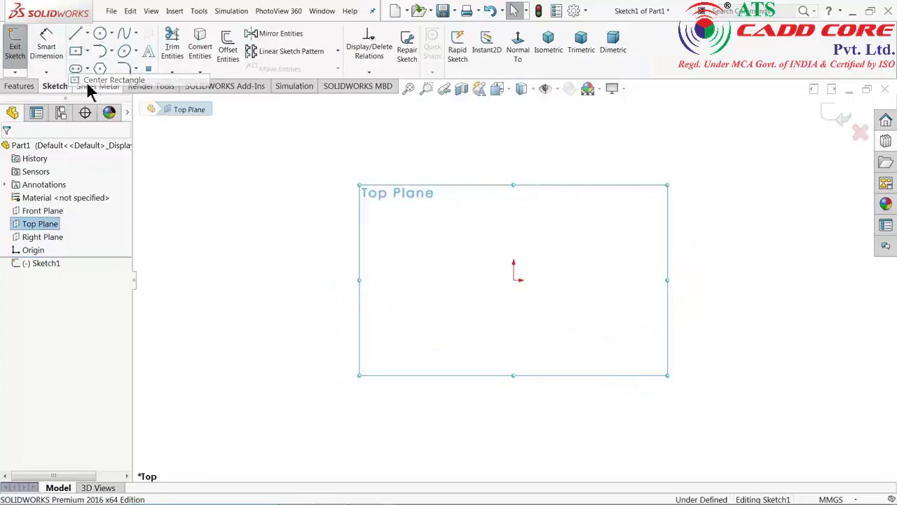
pyautogui.click(516, 279)
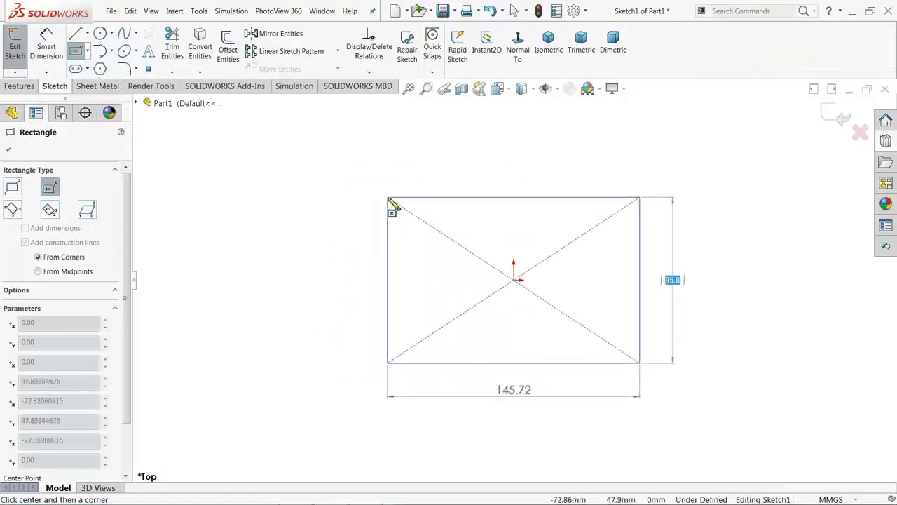
pyautogui.write('6')
pyautogui.press('Tab')
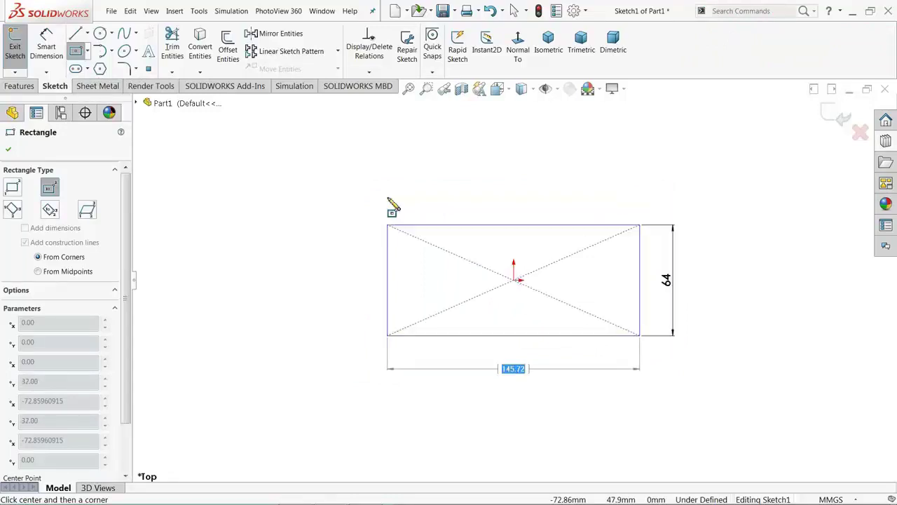
pyautogui.write('96')
pyautogui.press('Return')
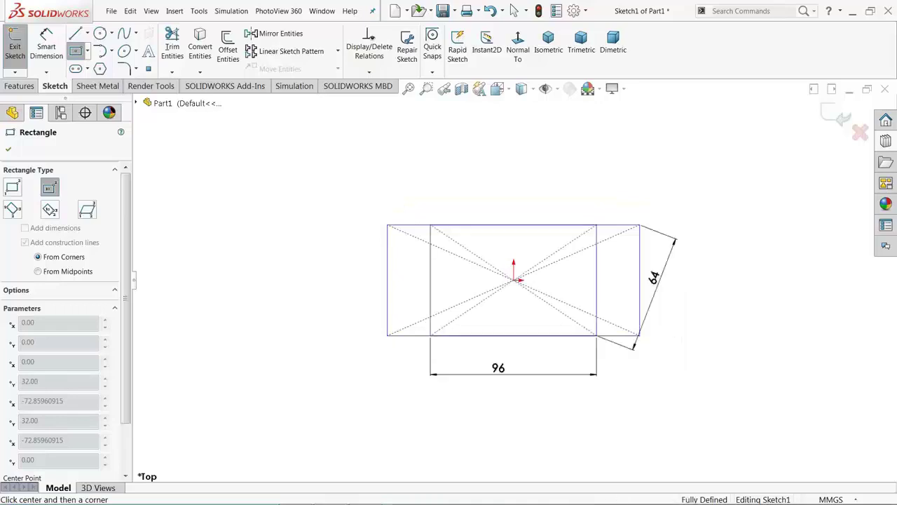
pyautogui.click(844, 118)
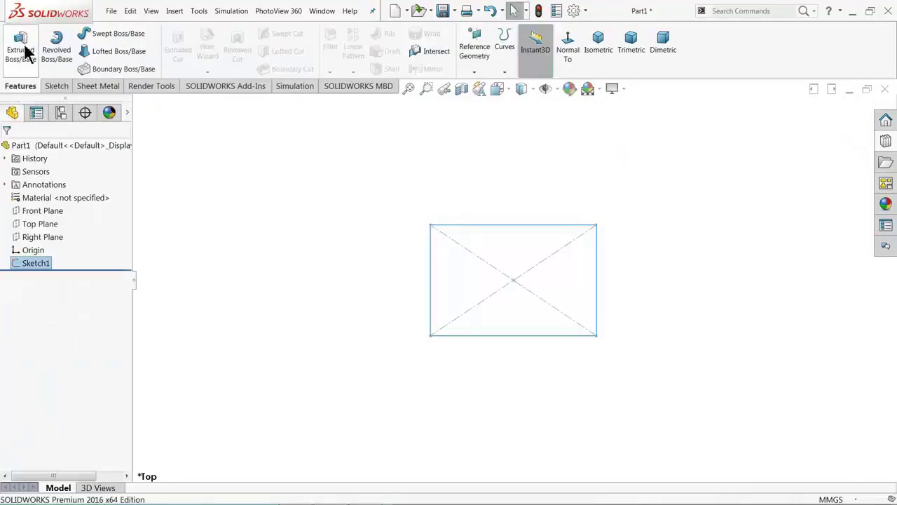
# Step: Extrude the rectangle blind to a depth of 20 mm
pyautogui.click(25, 46)
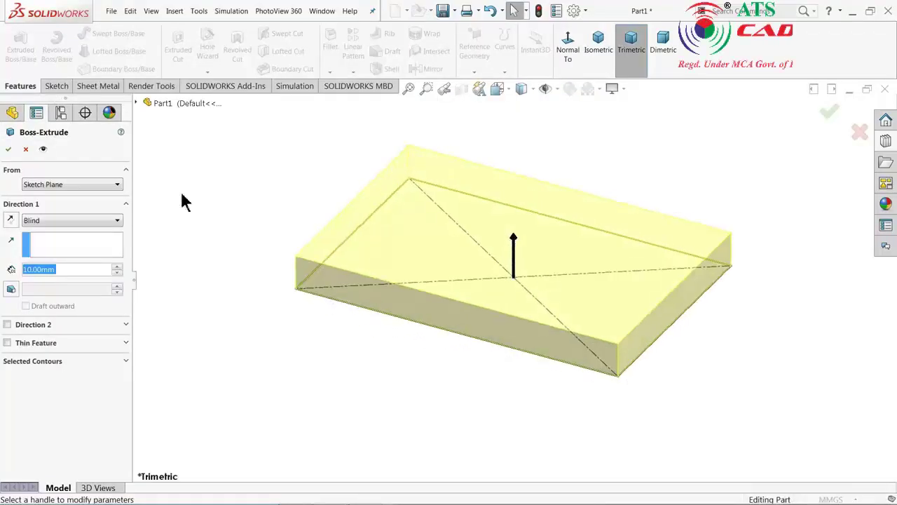
pyautogui.click(45, 221)
pyautogui.click(116, 266)
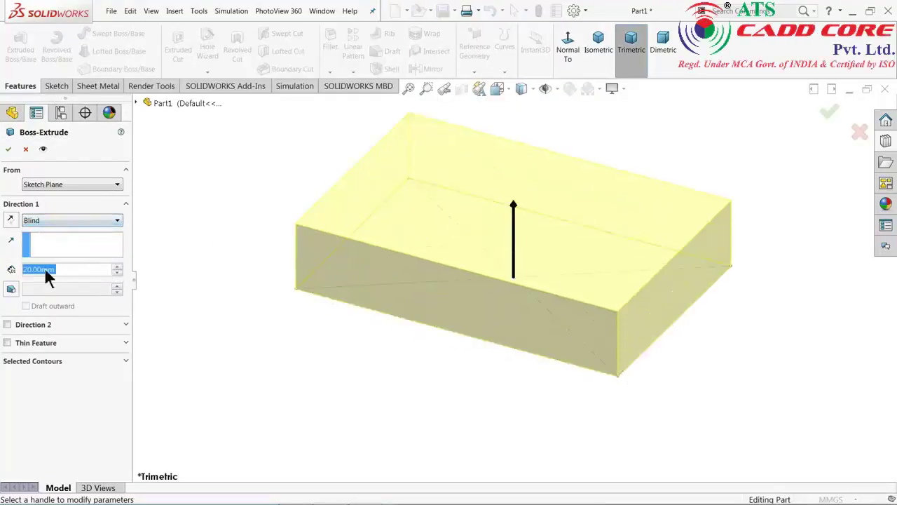
pyautogui.click(9, 148)
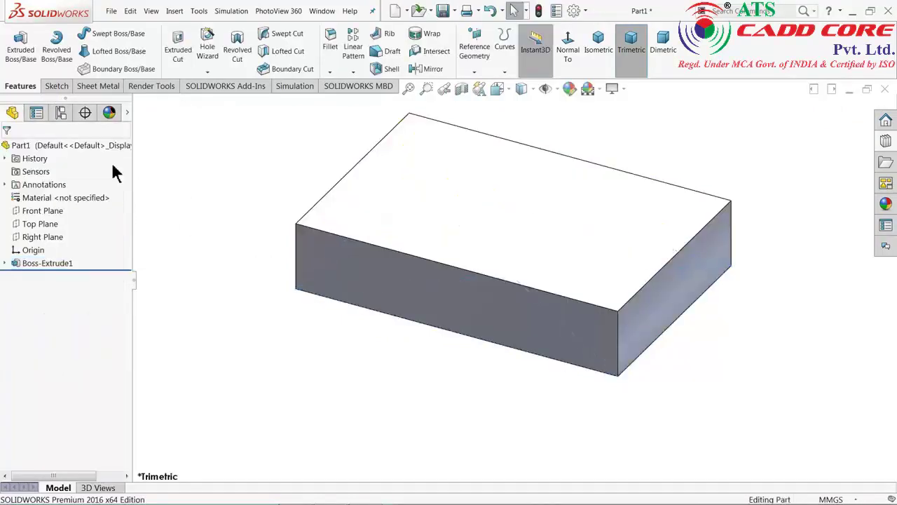
# Step: Apply the brushed steel appearance from Metal > Steel to the part
pyautogui.click(885, 206)
pyautogui.click(775, 123)
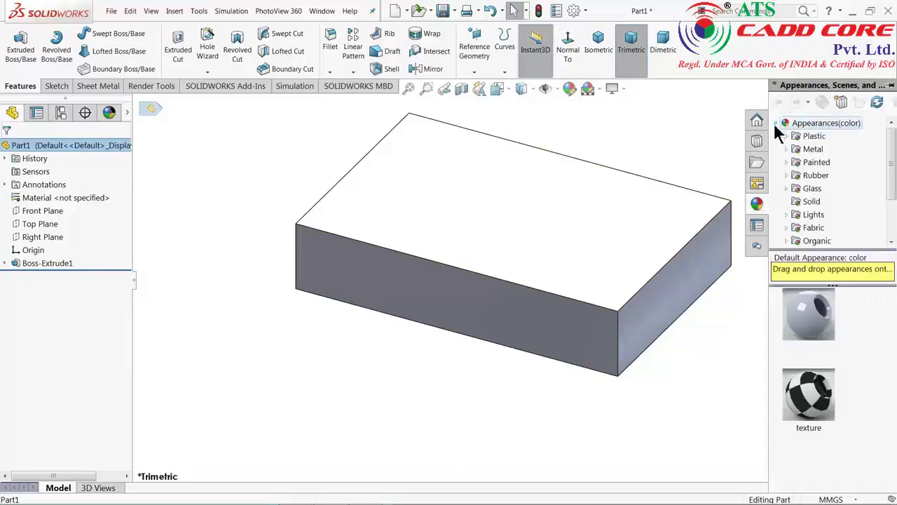
pyautogui.click(790, 149)
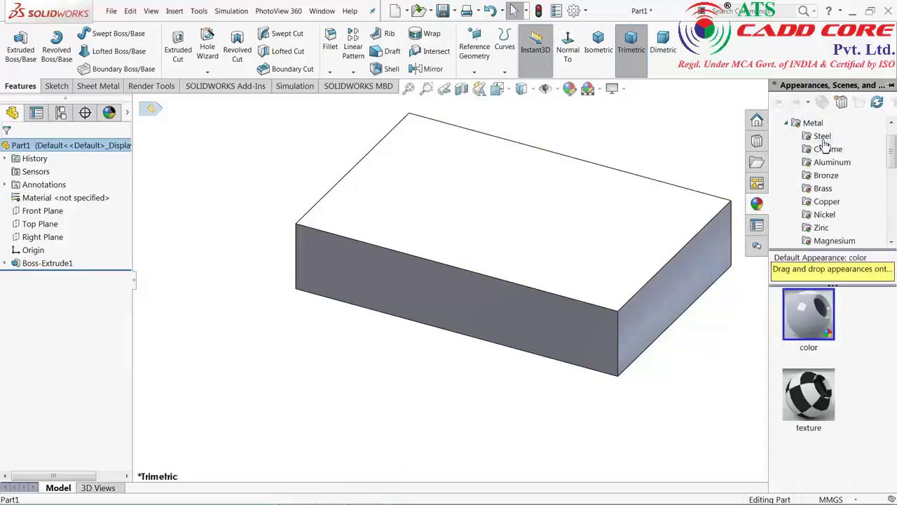
pyautogui.click(822, 136)
pyautogui.doubleClick(809, 401)
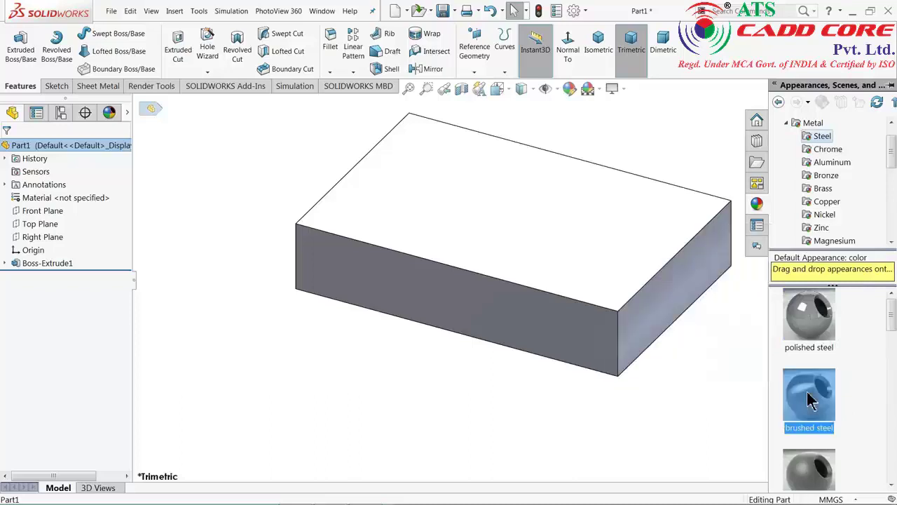
# Step: Tint the part's appearance pale yellow
pyautogui.click(567, 89)
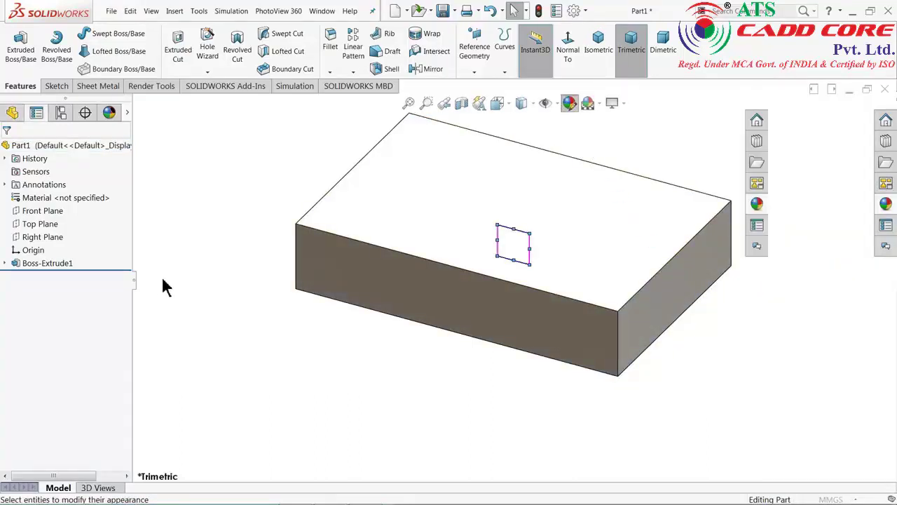
pyautogui.click(49, 425)
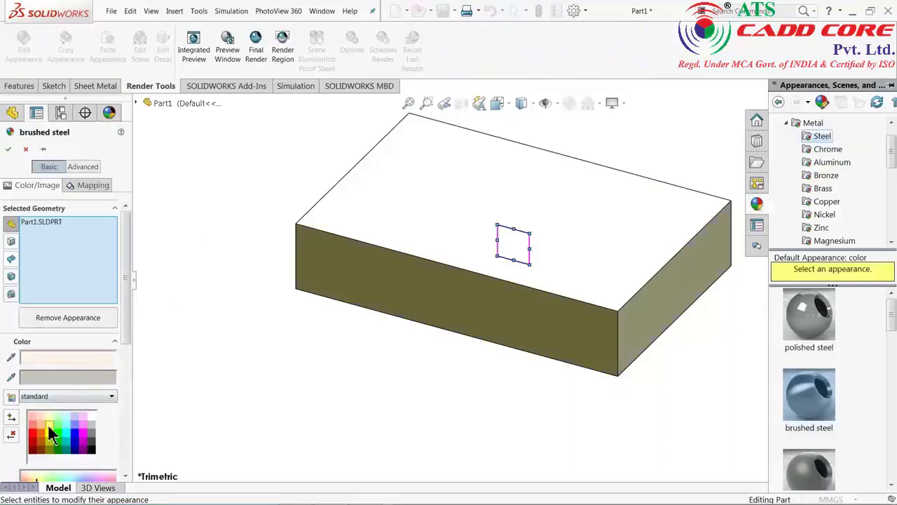
pyautogui.click(48, 417)
pyautogui.click(8, 149)
# Step: Start a sketch on the Right Plane and view it normal to the screen
pyautogui.scroll(4, 481, 210)
pyautogui.scroll(-3, 530, 200)
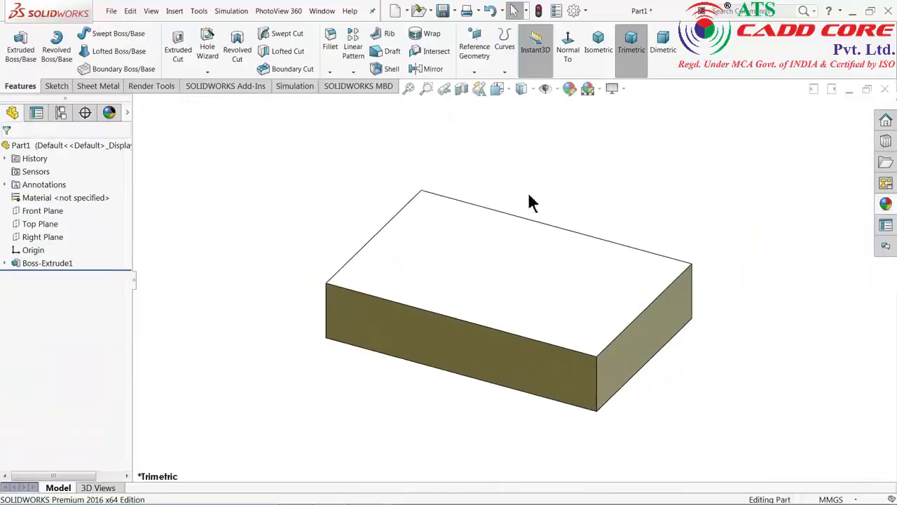
pyautogui.click(33, 237)
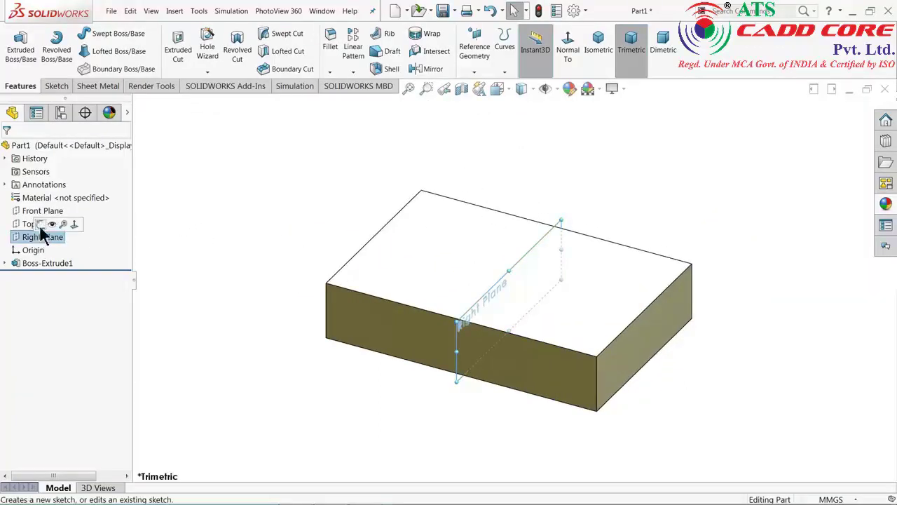
pyautogui.click(44, 230)
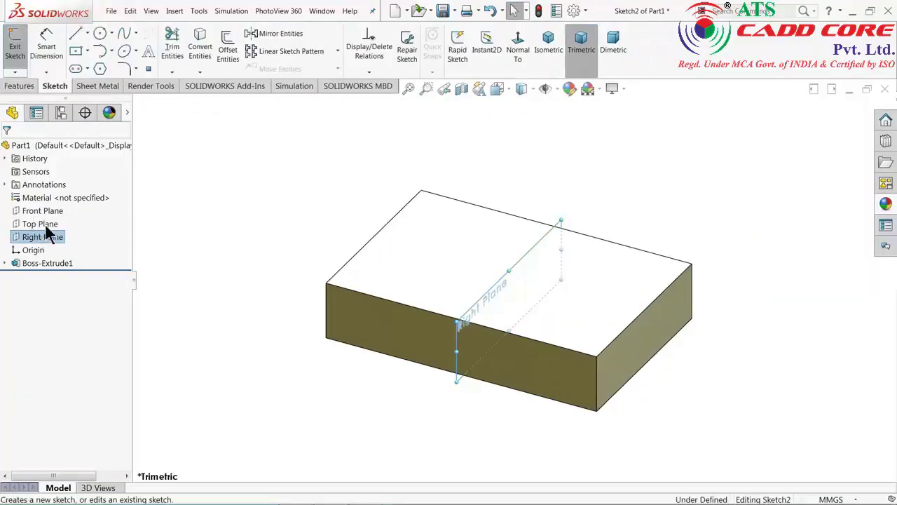
pyautogui.click(518, 48)
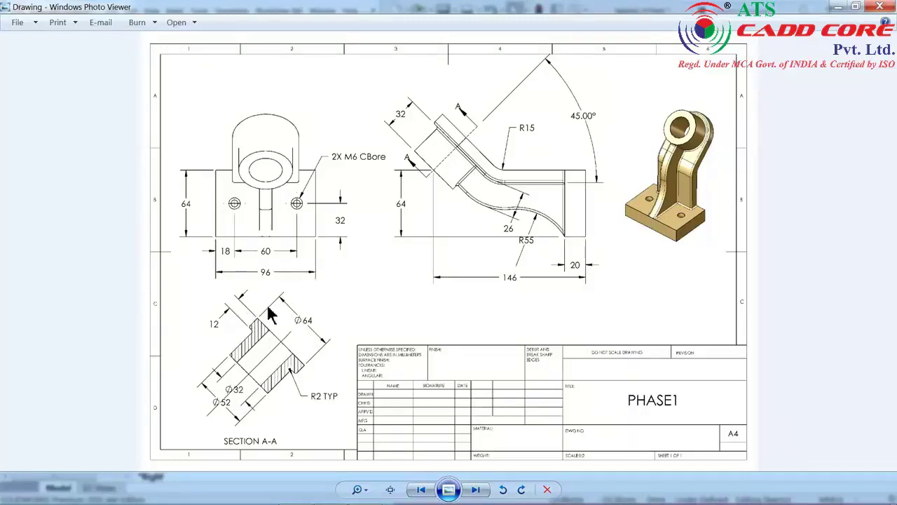
# Step: Draw a vertical line up from the rectangle's corner, continuing into an angled line
pyautogui.click(837, 10)
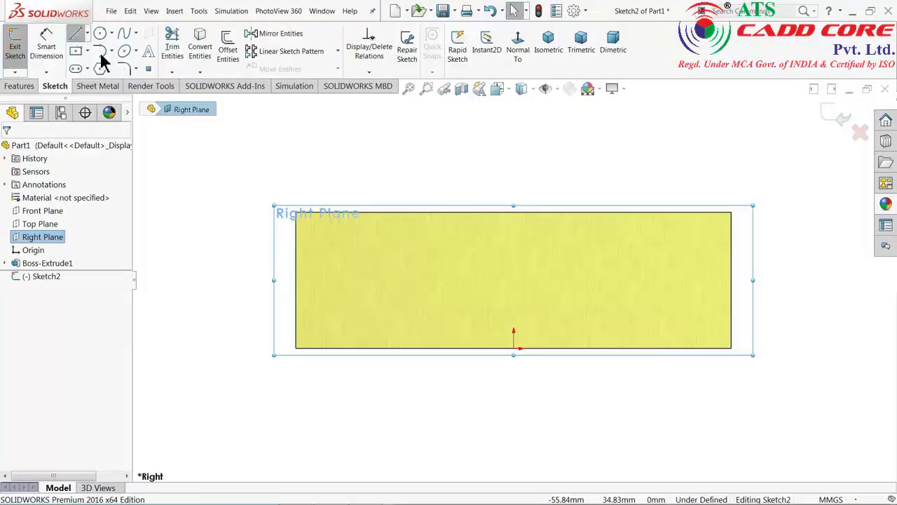
pyautogui.click(731, 348)
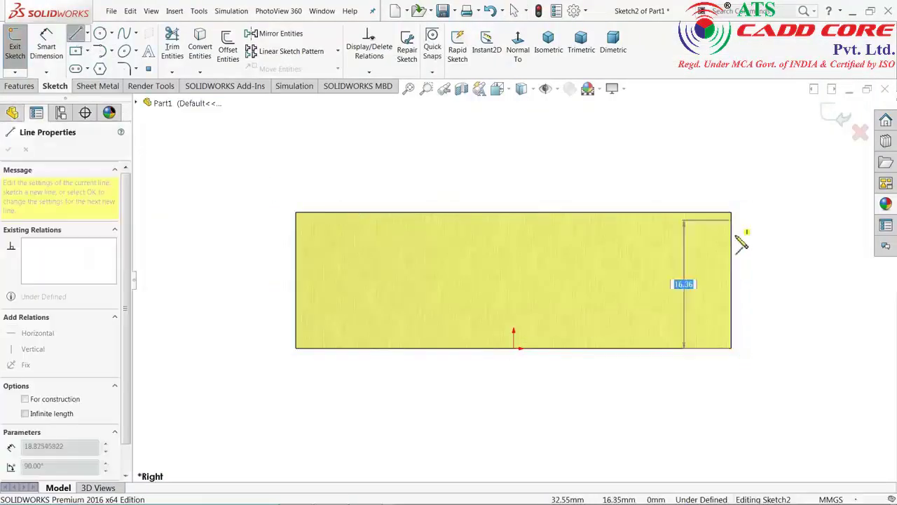
pyautogui.press('z')
pyautogui.press('z')
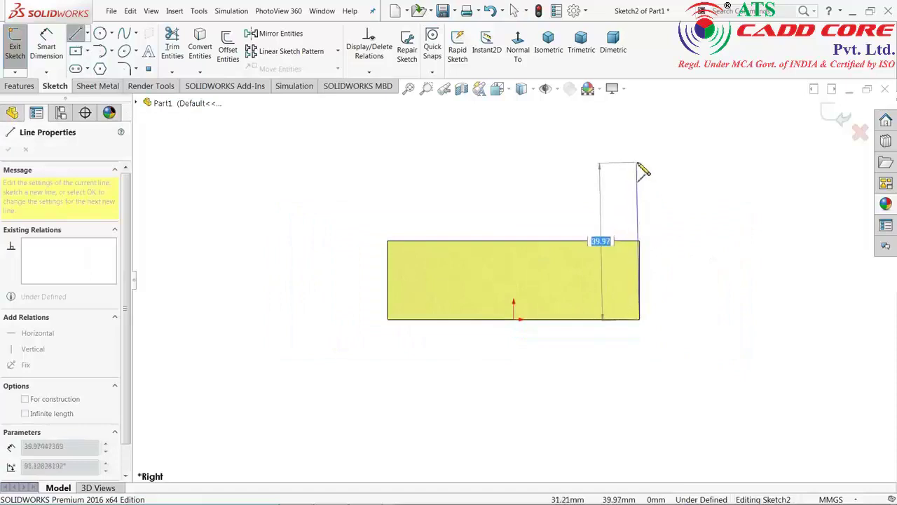
pyautogui.click(640, 161)
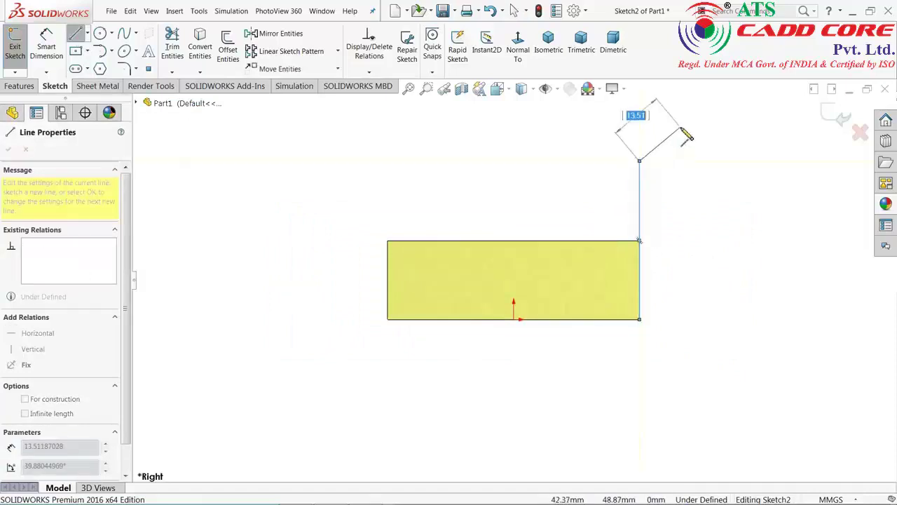
pyautogui.press('z')
pyautogui.press('z')
pyautogui.click(645, 147)
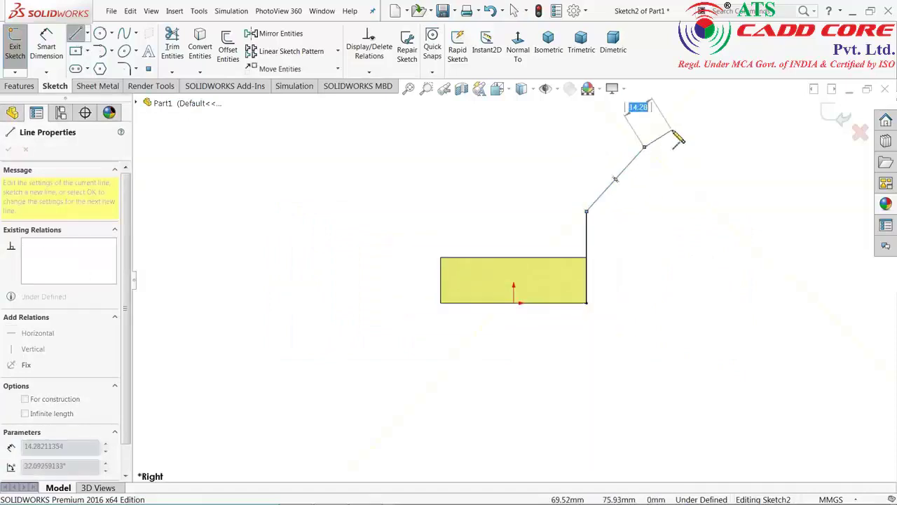
pyautogui.rightClick(671, 131)
pyautogui.click(705, 136)
# Step: Round the bend between the two lines with a 15 mm sketch fillet
pyautogui.scroll(-2, 646, 156)
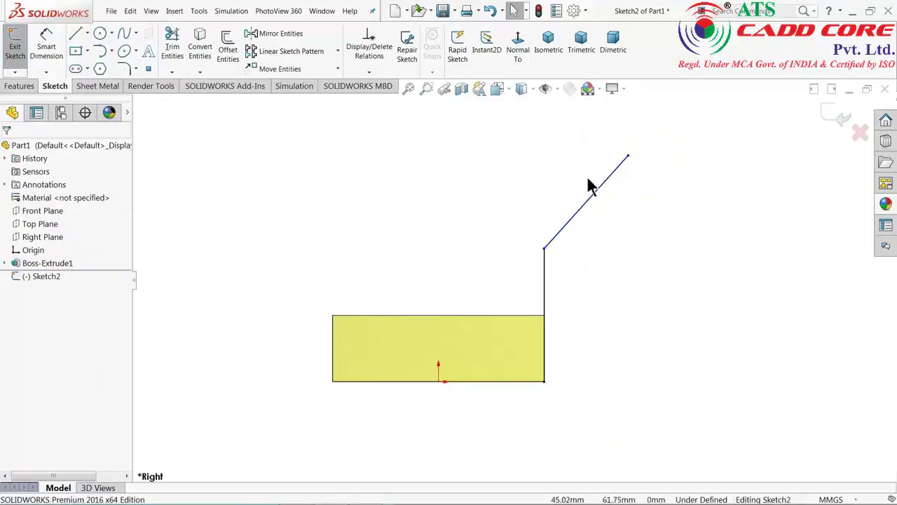
pyautogui.scroll(-1, 591, 185)
pyautogui.click(124, 69)
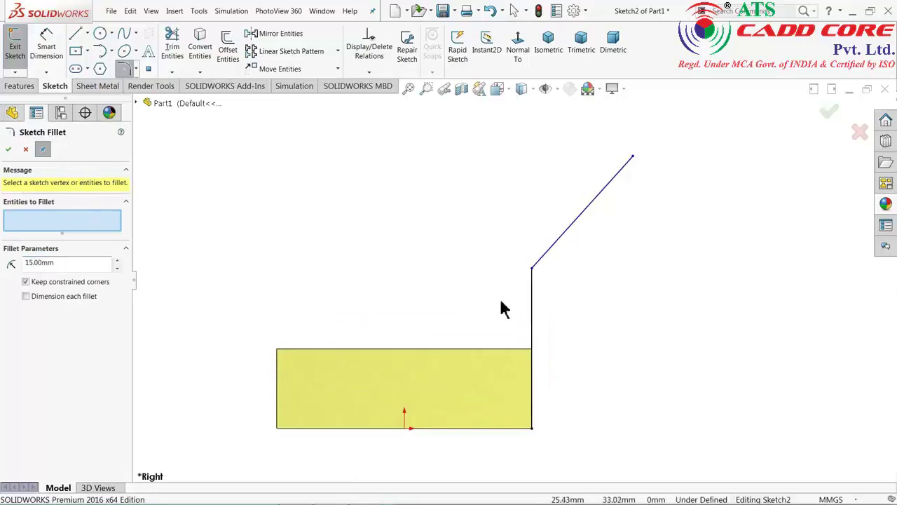
pyautogui.click(534, 270)
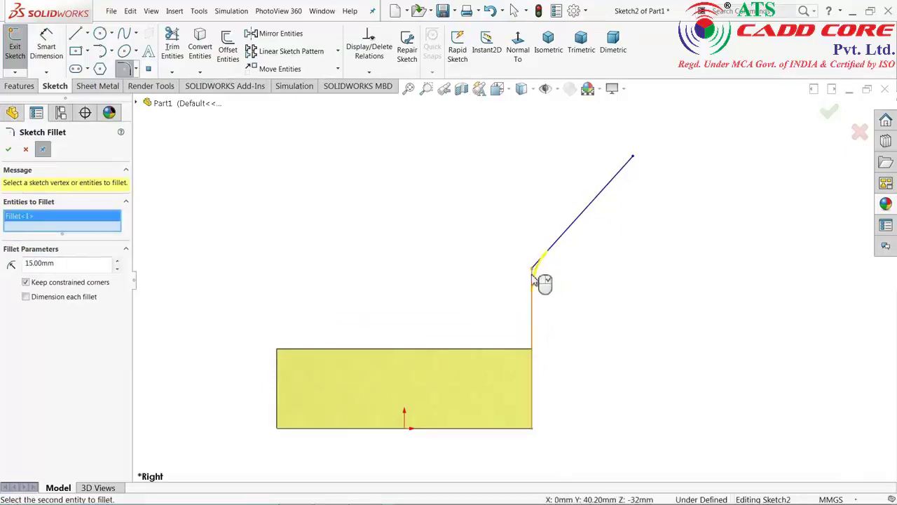
pyautogui.click(8, 150)
pyautogui.click(8, 150)
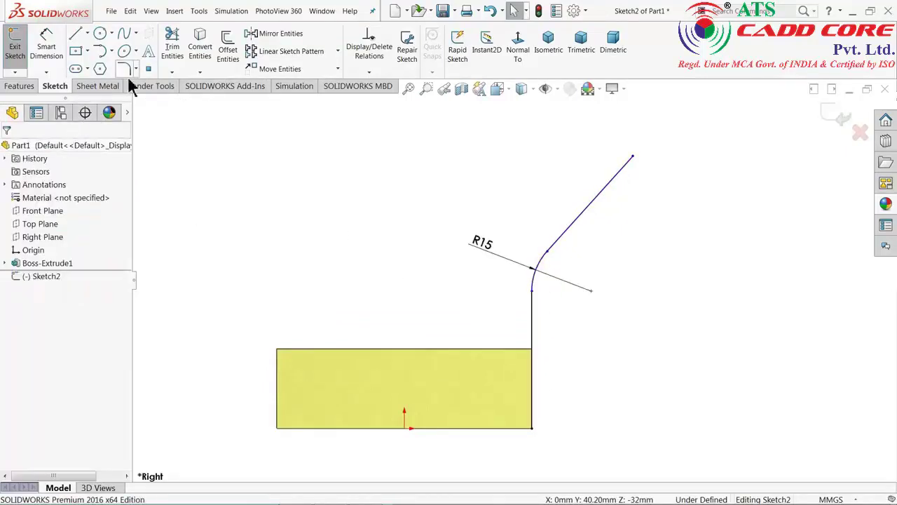
# Step: Offset the bent line chain 12 mm to the reversed side
pyautogui.click(238, 59)
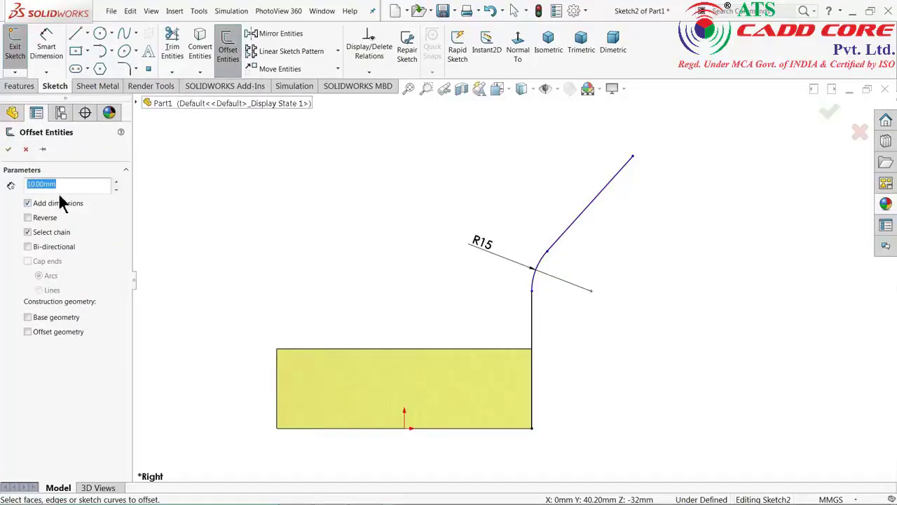
pyautogui.write('12')
pyautogui.press('Return')
pyautogui.click(559, 240)
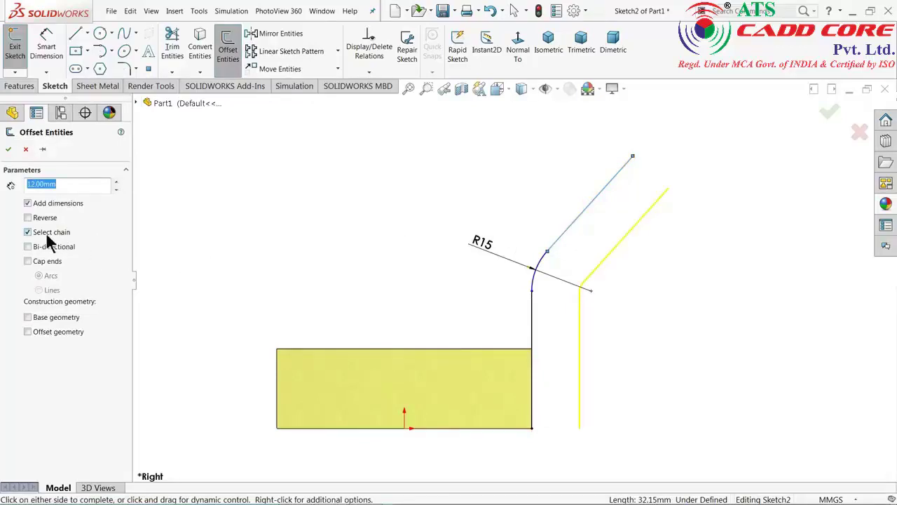
pyautogui.click(28, 218)
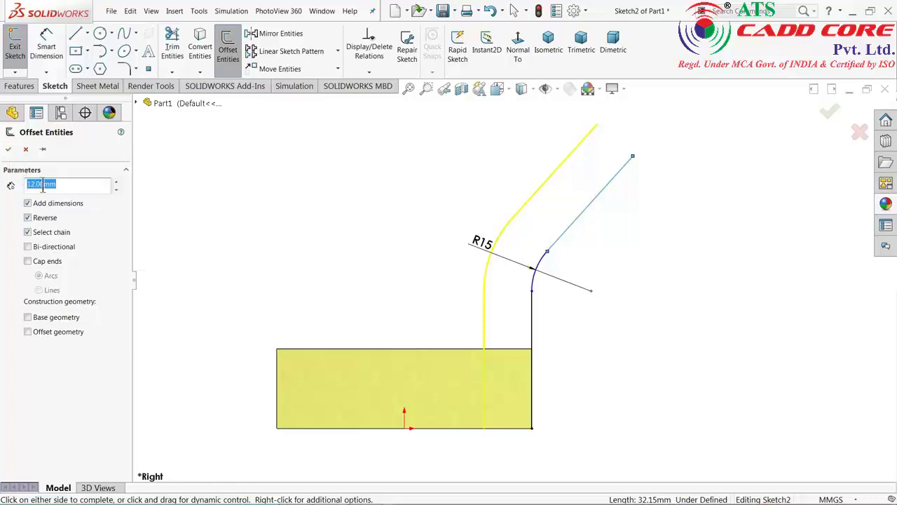
pyautogui.click(7, 149)
# Step: Close the arm's top and bottom ends with lines
pyautogui.click(76, 35)
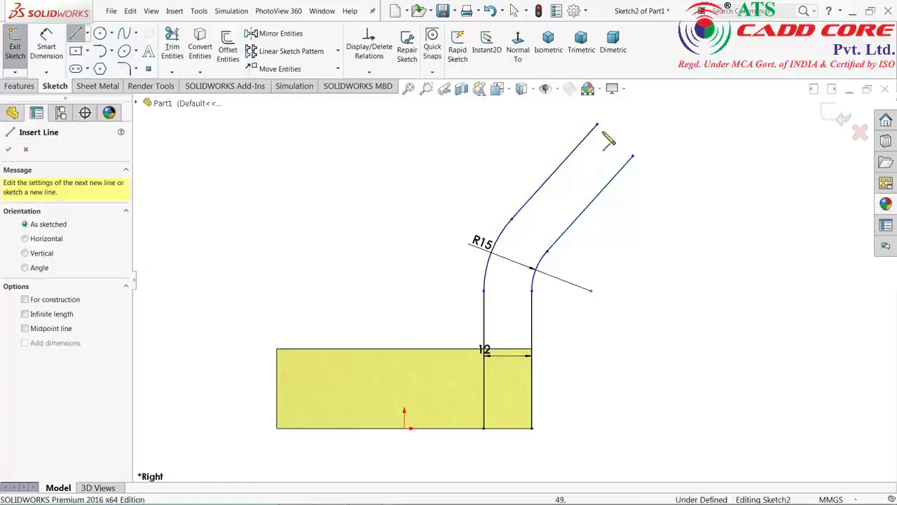
pyautogui.click(597, 125)
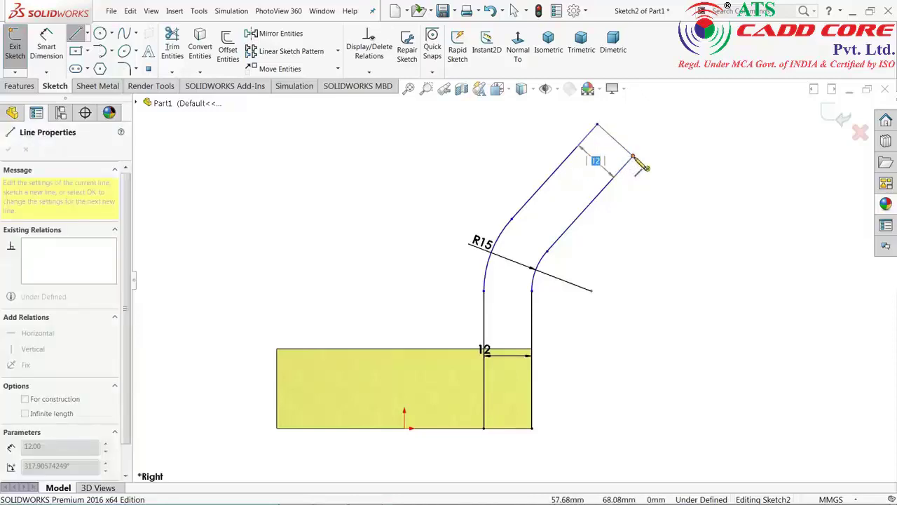
pyautogui.click(633, 156)
pyautogui.click(531, 427)
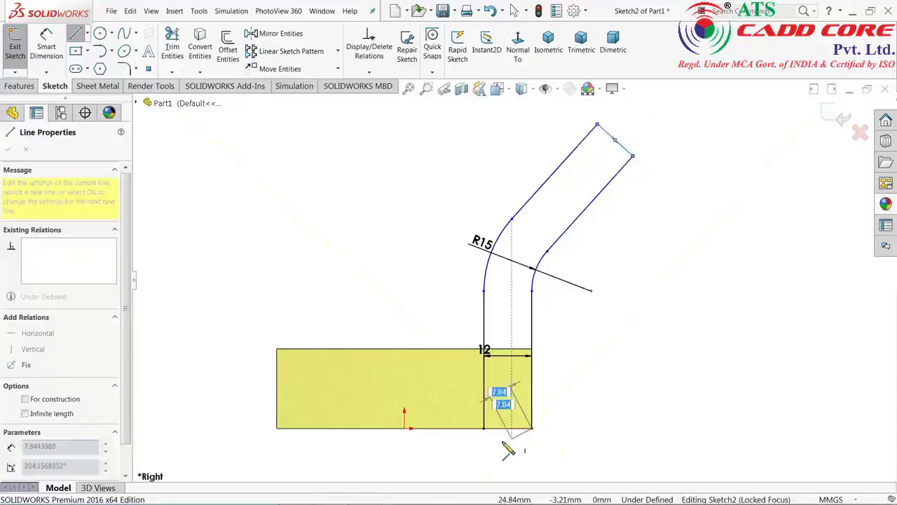
pyautogui.click(484, 429)
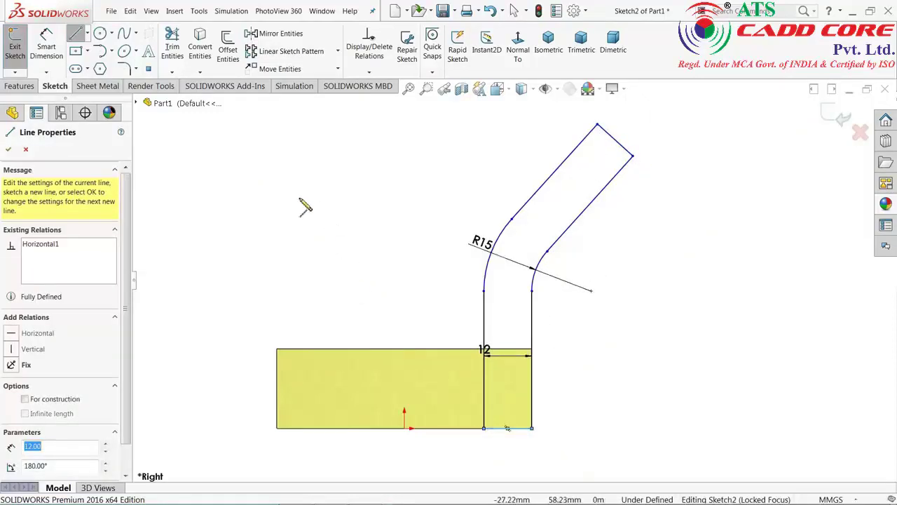
# Step: Draw a rectangular block perpendicular to the arm across its upper end
pyautogui.scroll(1, 520, 210)
pyautogui.scroll(-1, 601, 130)
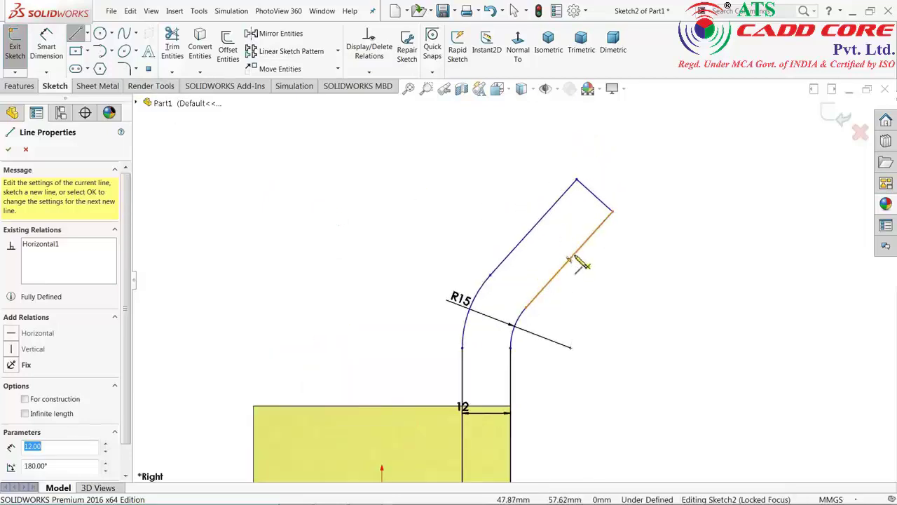
pyautogui.click(569, 259)
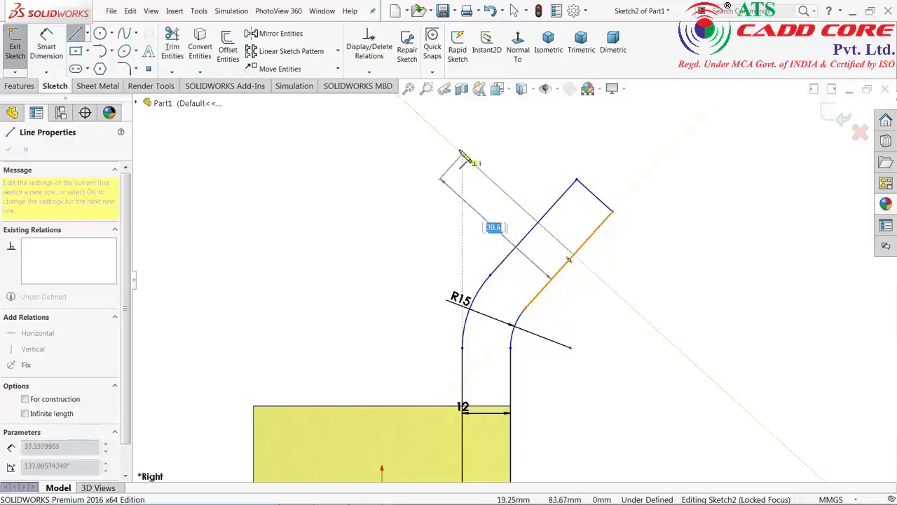
pyautogui.click(446, 138)
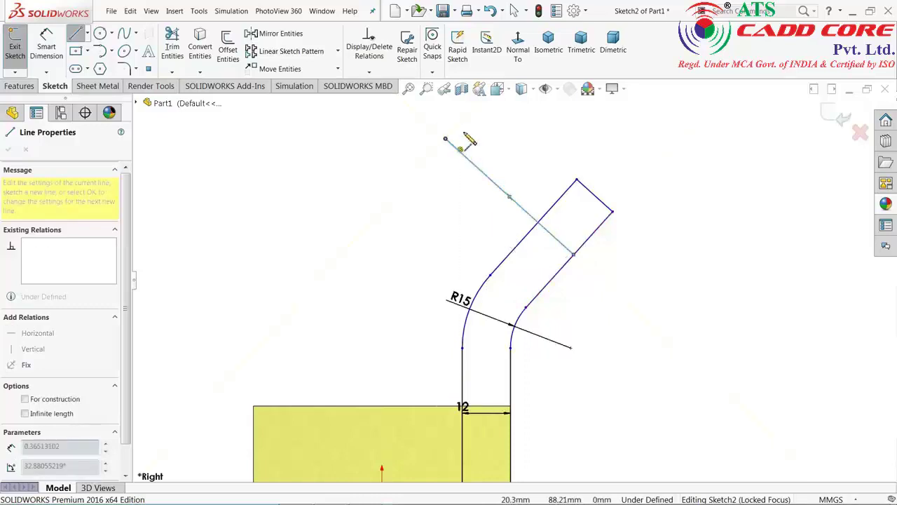
pyautogui.click(473, 109)
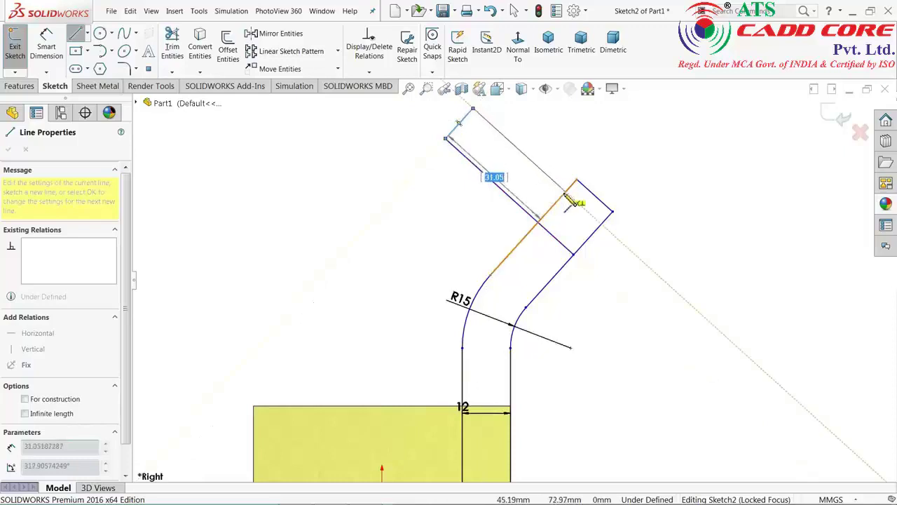
pyautogui.click(566, 193)
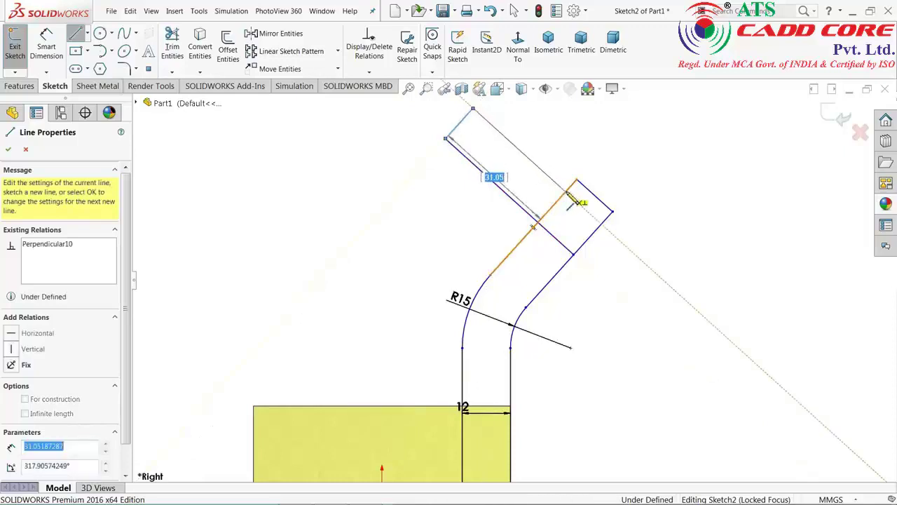
pyautogui.rightClick(579, 166)
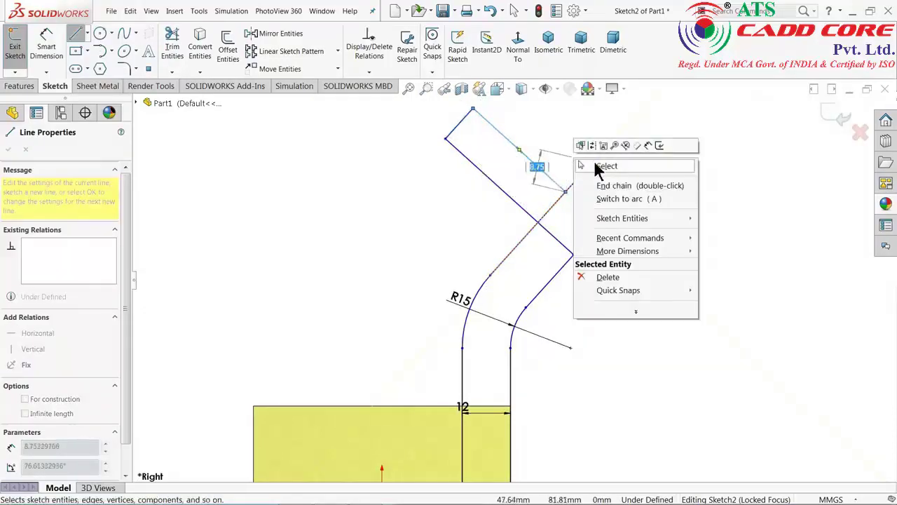
pyautogui.click(600, 166)
# Step: Start a construction centerline beside the block
pyautogui.scroll(2, 572, 201)
pyautogui.scroll(-1, 566, 213)
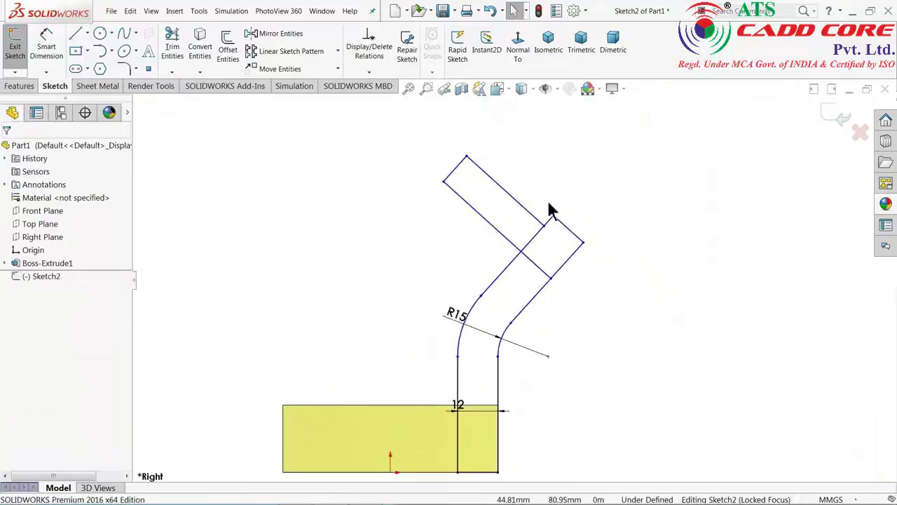
pyautogui.click(88, 32)
pyautogui.click(98, 62)
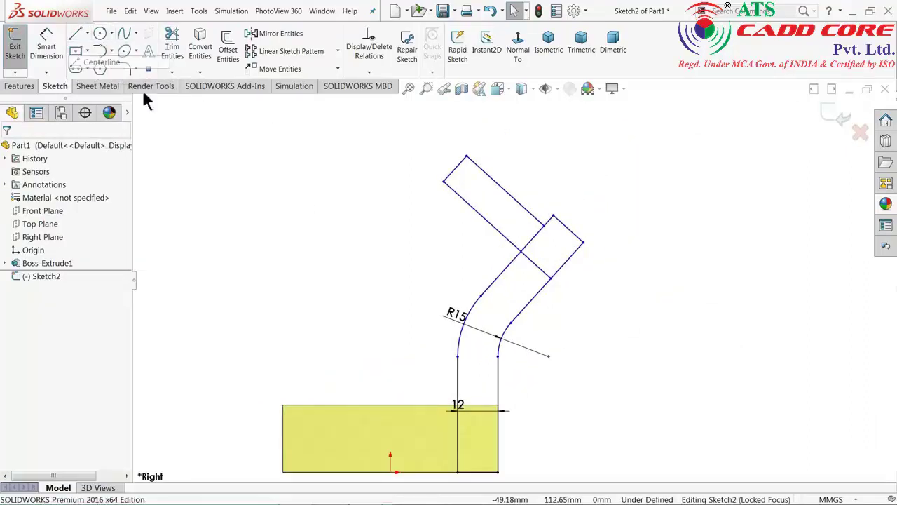
pyautogui.click(524, 302)
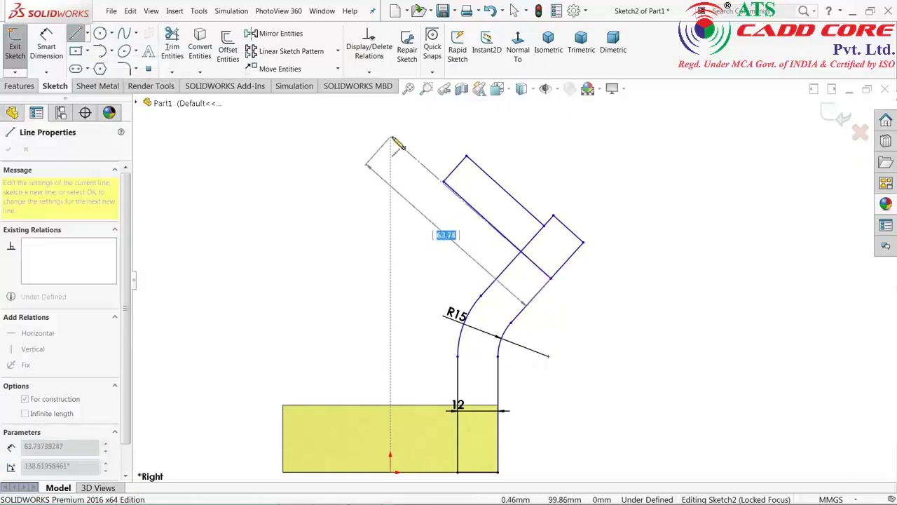
# Step: Finish the centerline up and to the left beyond the block
pyautogui.click(374, 136)
pyautogui.rightClick(401, 136)
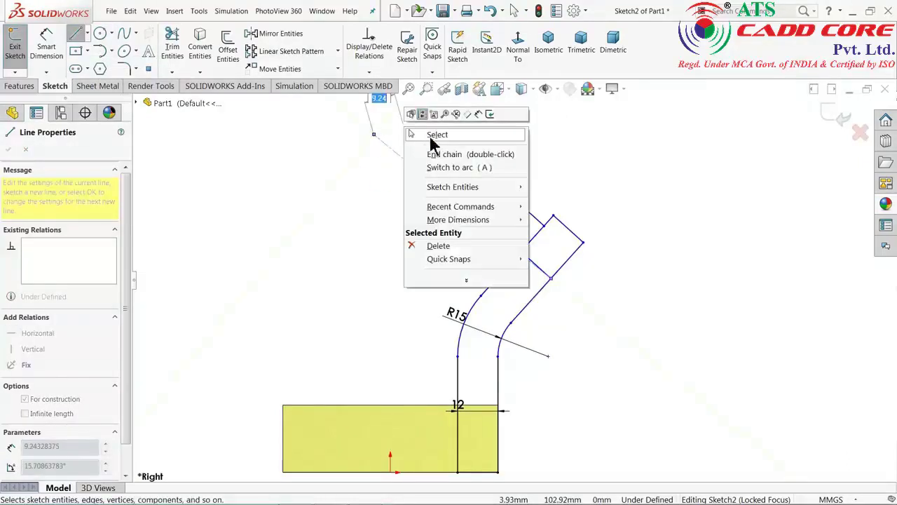
pyautogui.click(430, 135)
pyautogui.scroll(-2, 474, 214)
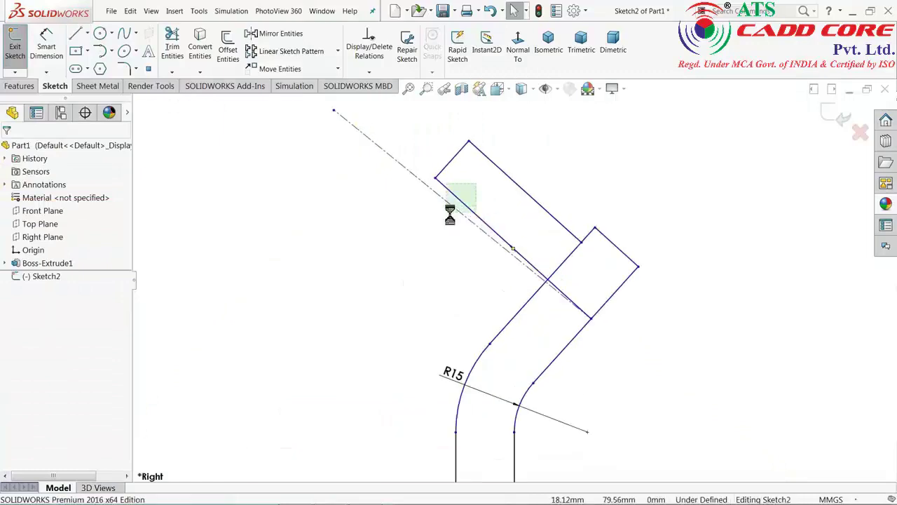
# Step: Select the end slot's upper edge and the second slanted line together
pyautogui.moveTo(448, 212); pyautogui.dragTo(446, 211)
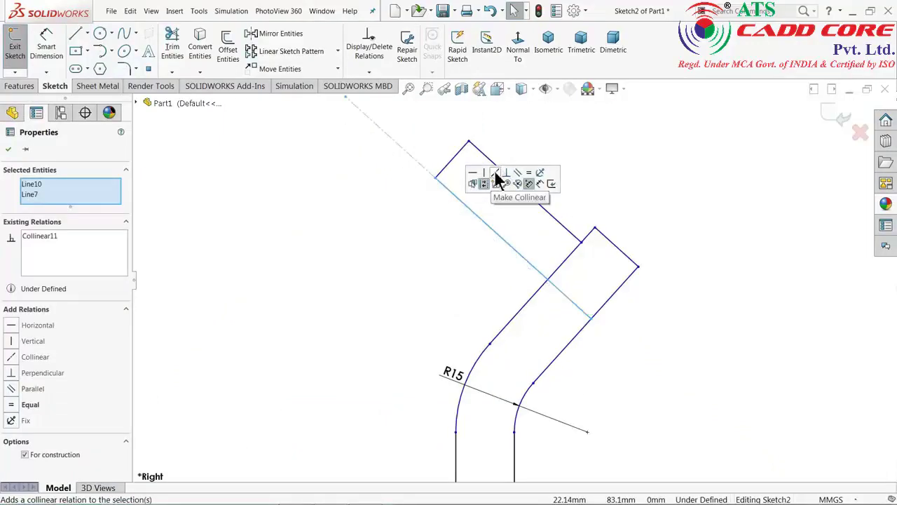
pyautogui.click(424, 242)
pyautogui.scroll(2, 564, 305)
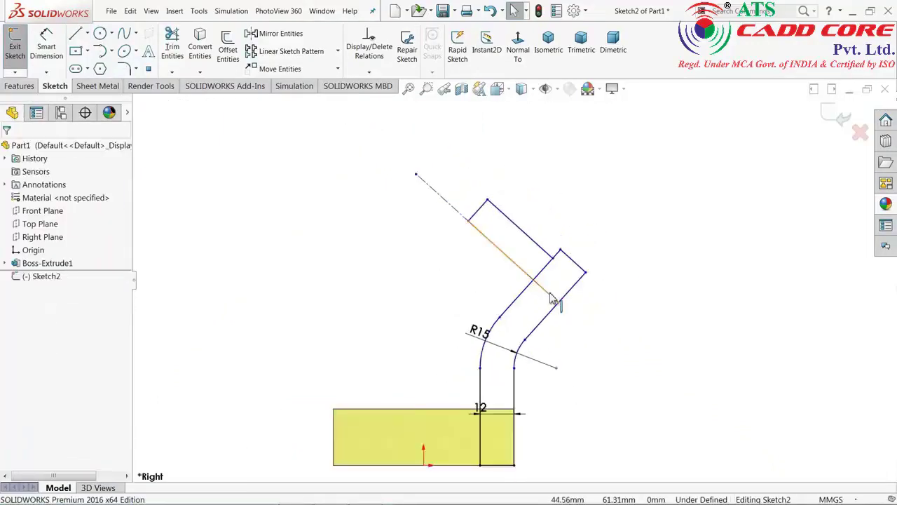
pyautogui.click(552, 299)
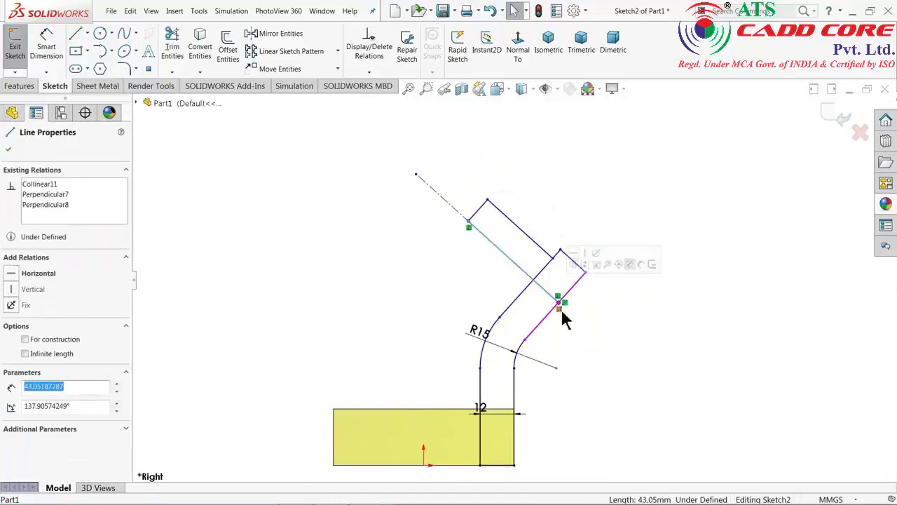
pyautogui.click(588, 304)
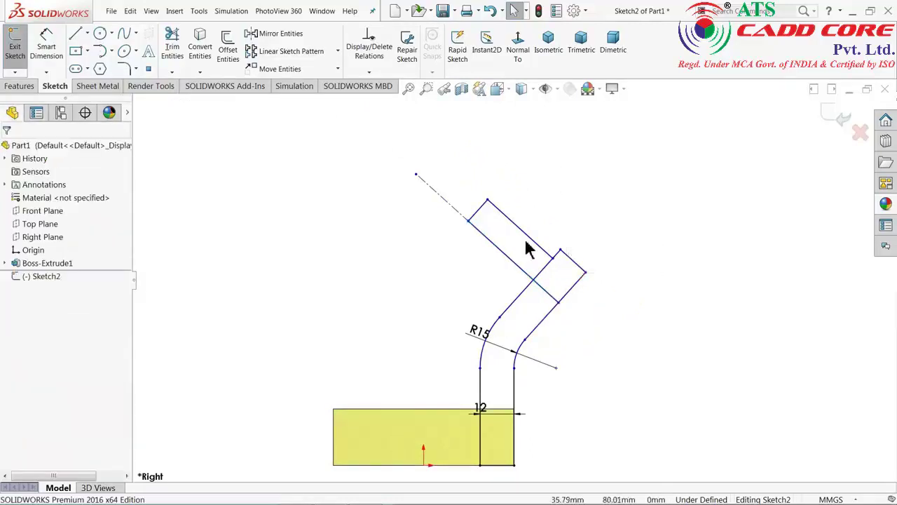
pyautogui.click(530, 241)
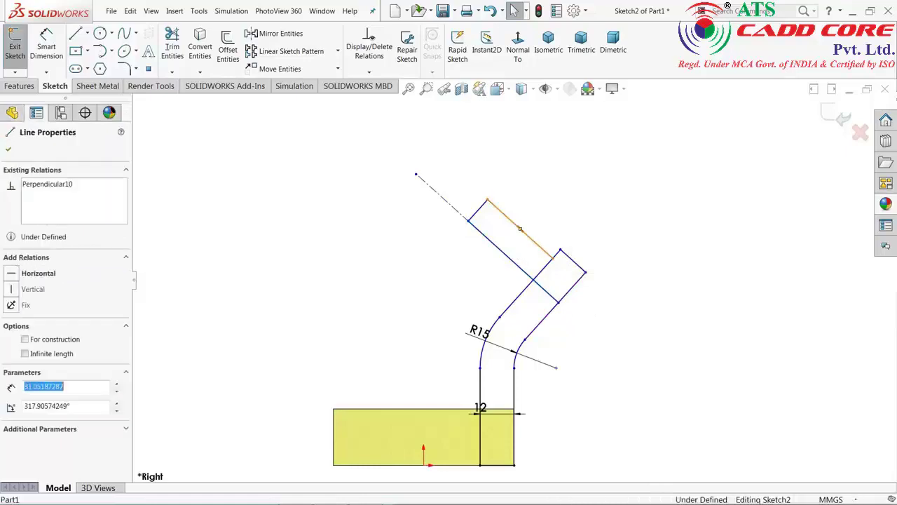
pyautogui.keyDown('ctrl'); pyautogui.click(513, 263); pyautogui.keyUp('ctrl')
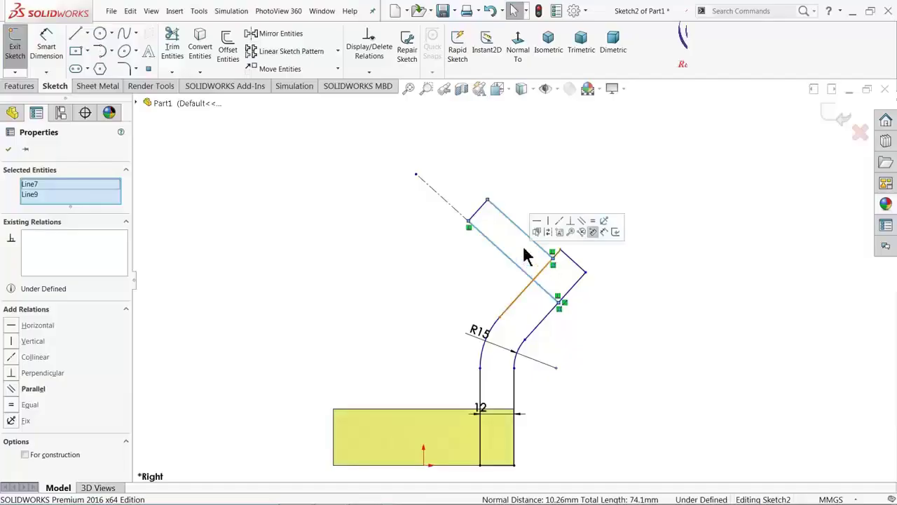
# Step: Dimension the slot's upper corner 146 mm vertically from the base's bottom-left corner
pyautogui.click(525, 256)
pyautogui.scroll(5, 511, 311)
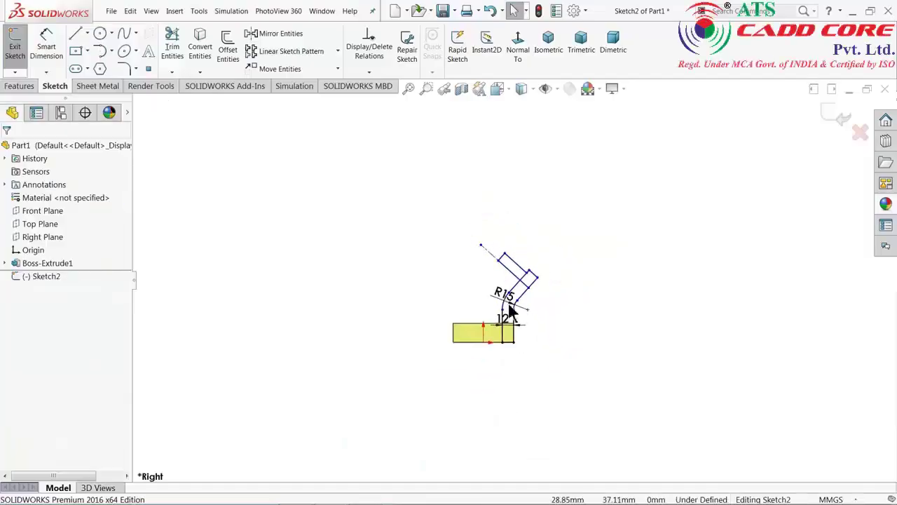
pyautogui.scroll(-3, 519, 315)
pyautogui.scroll(-2, 478, 279)
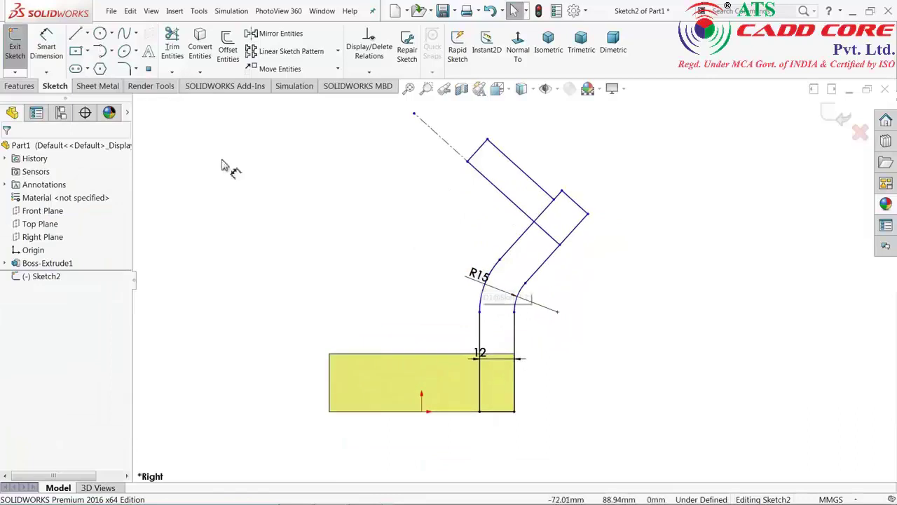
pyautogui.click(55, 42)
pyautogui.press('z')
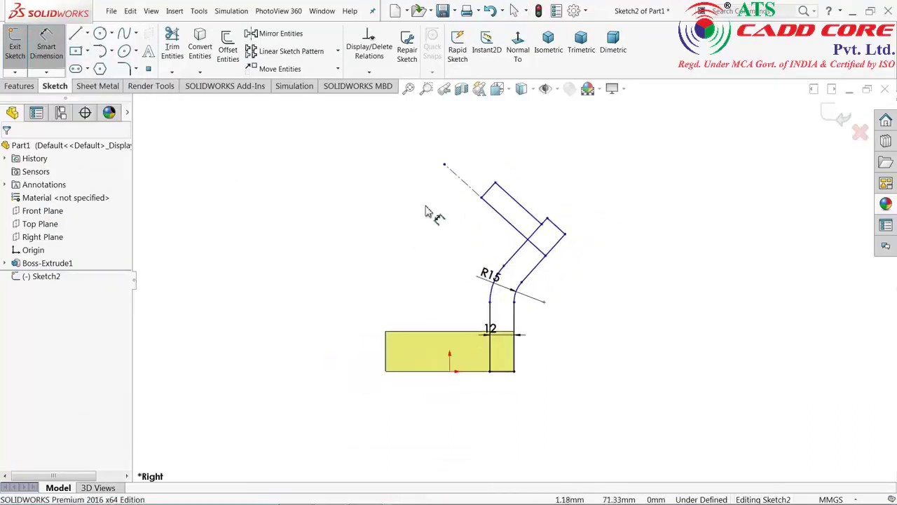
pyautogui.click(481, 197)
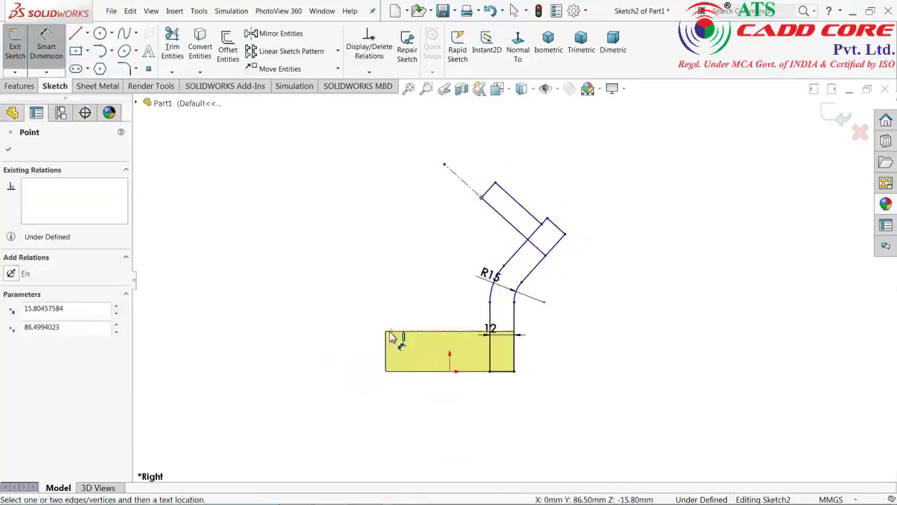
pyautogui.click(386, 372)
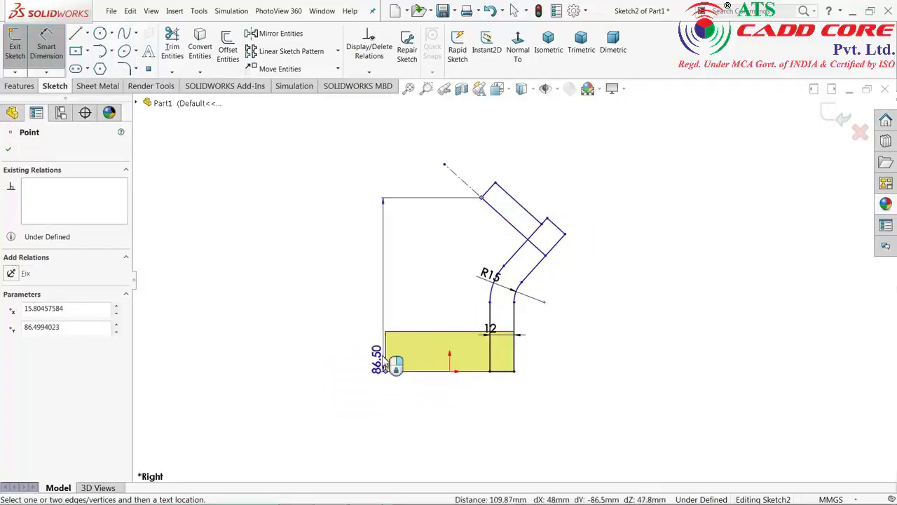
pyautogui.click(331, 280)
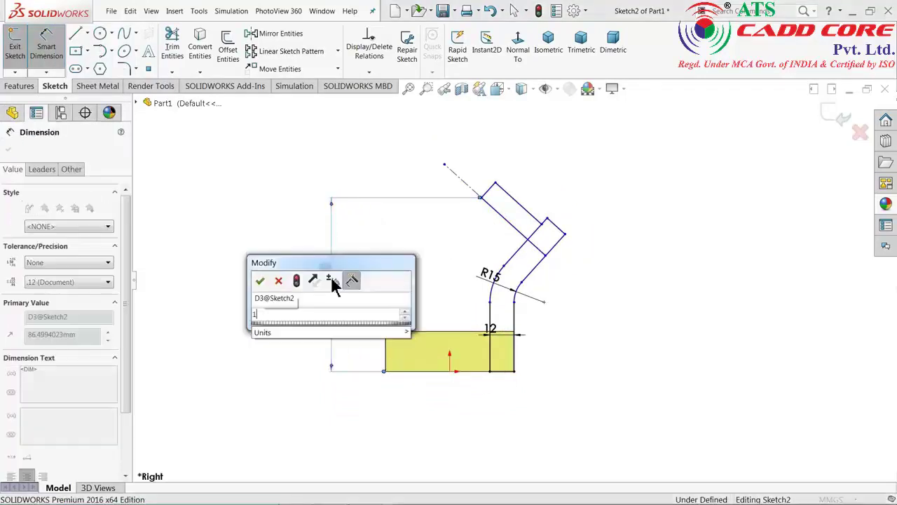
pyautogui.write('146')
pyautogui.press('Return')
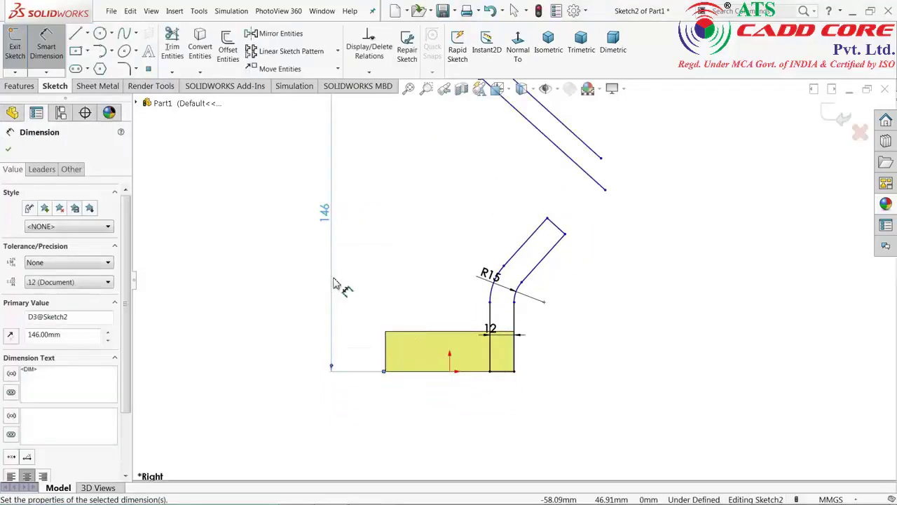
pyautogui.scroll(2, 549, 259)
pyautogui.scroll(-2, 539, 185)
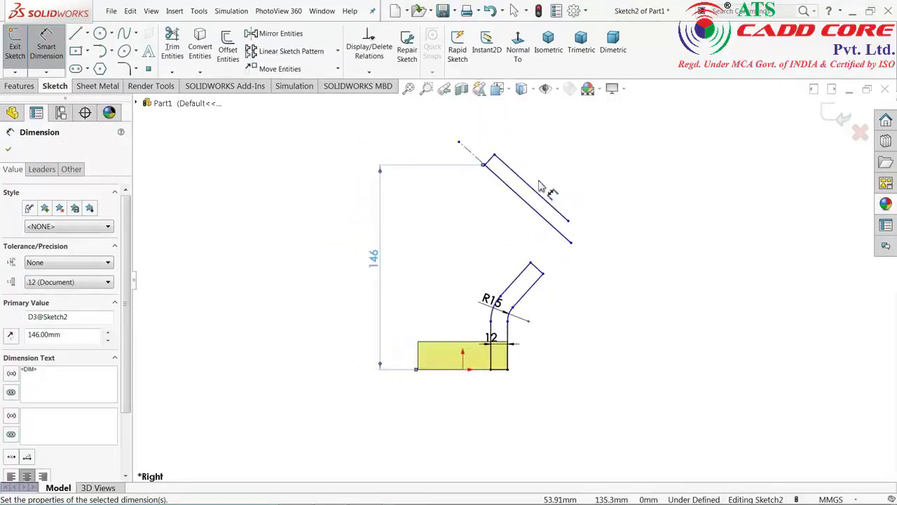
pyautogui.click(440, 191)
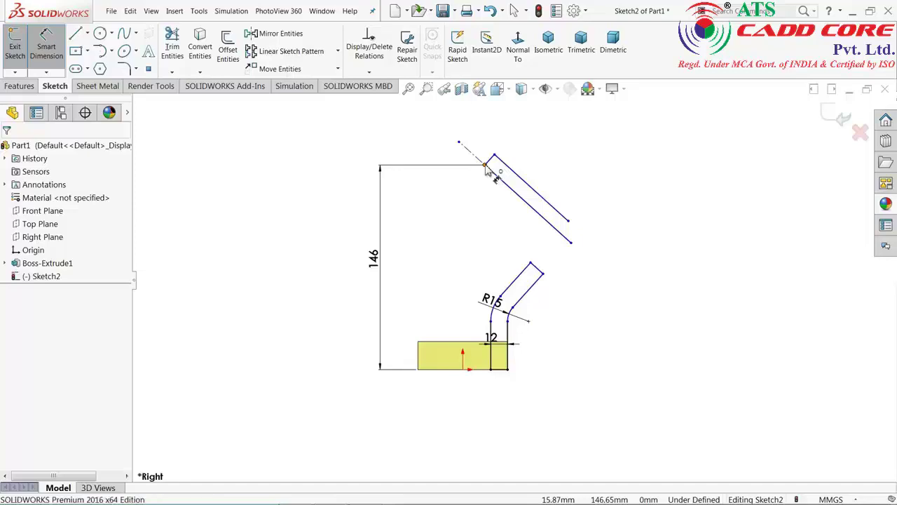
# Step: Add a 64 mm horizontal dimension between the same points and stretch the slanted lines upward
pyautogui.click(485, 167)
pyautogui.click(418, 370)
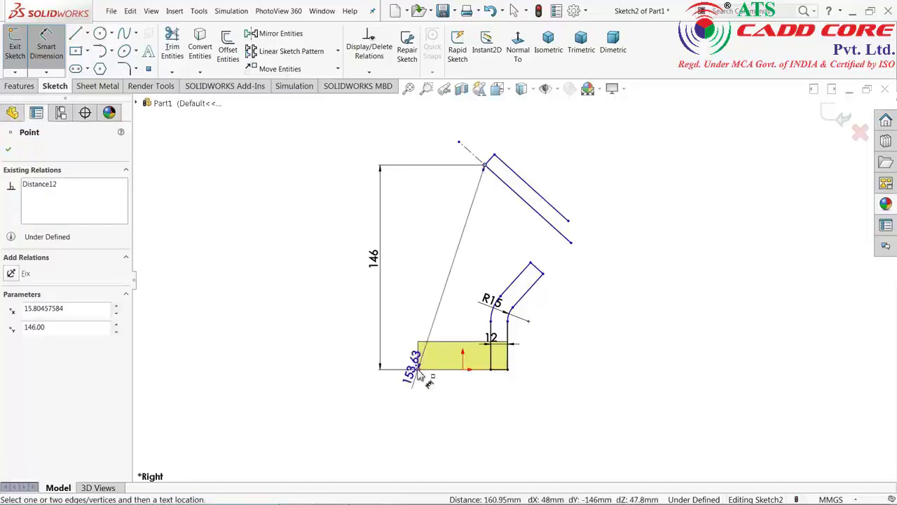
pyautogui.click(459, 120)
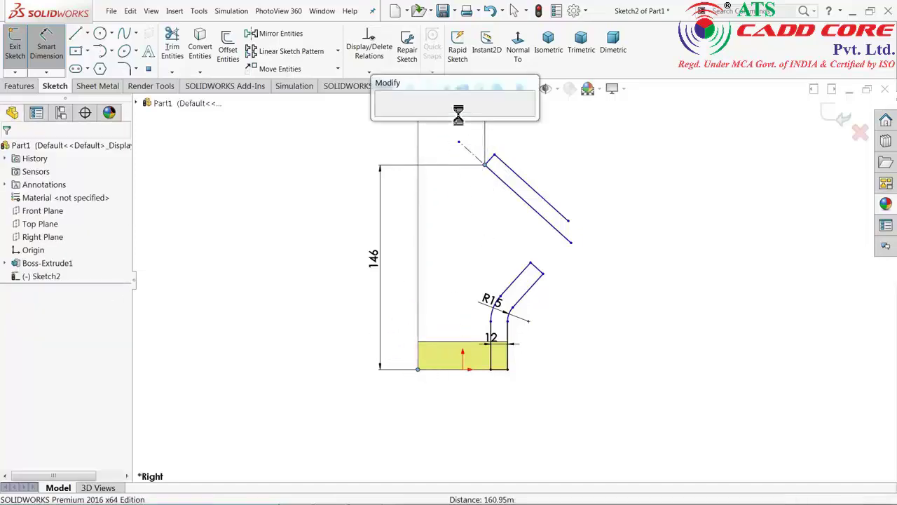
pyautogui.write('64')
pyautogui.press('Return')
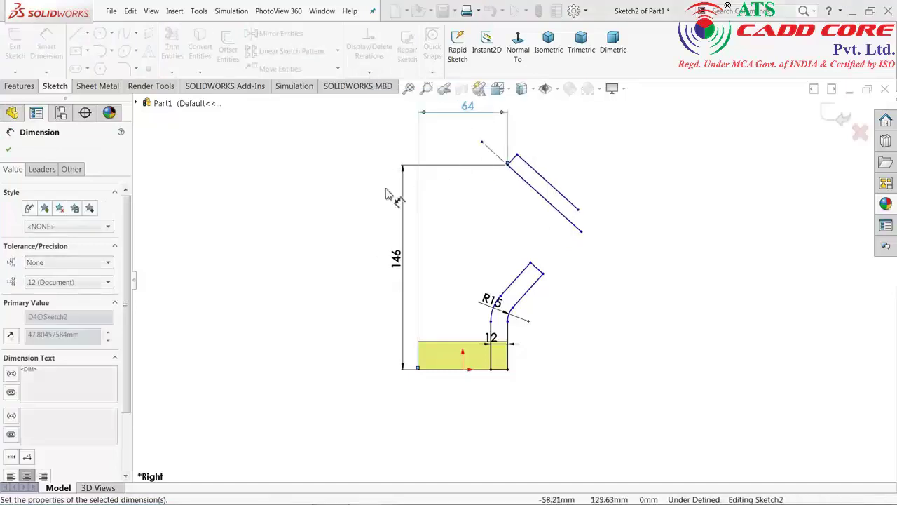
pyautogui.click(9, 149)
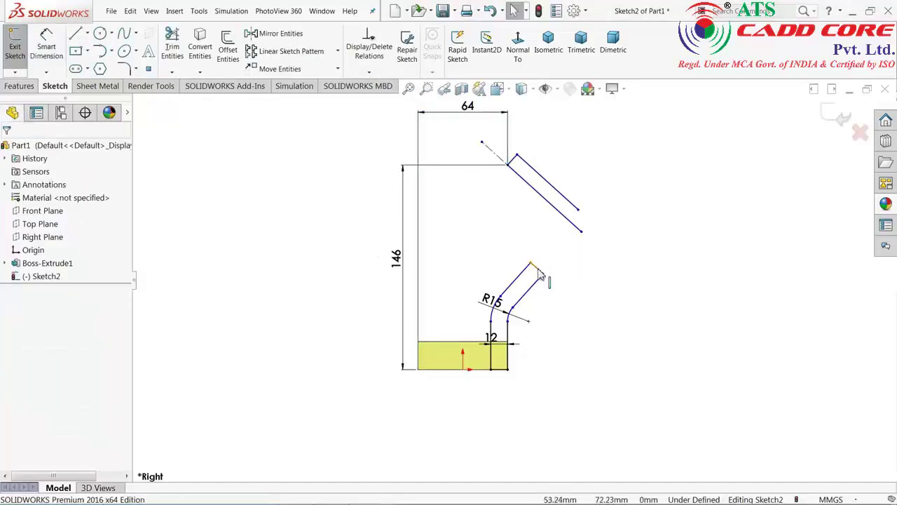
pyautogui.moveTo(540, 273); pyautogui.dragTo(578, 174)
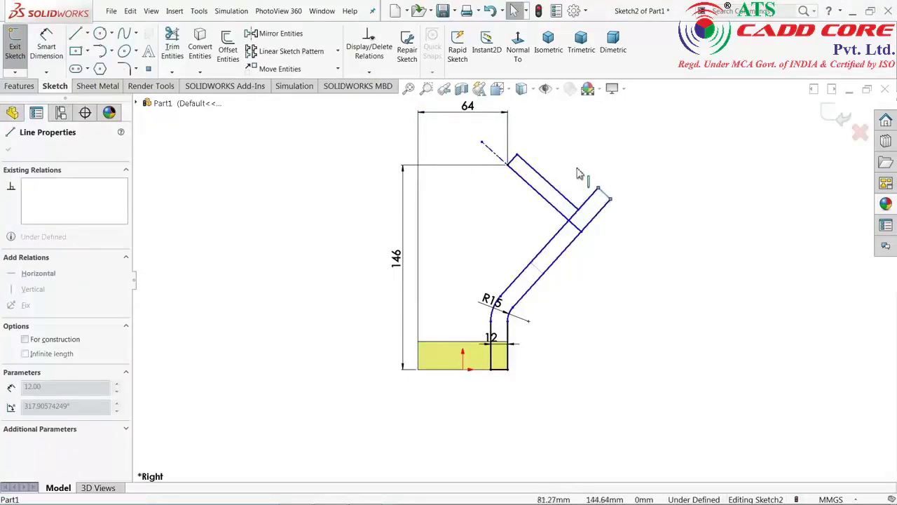
# Step: Drag the slanted arm lines up and left to reshape the arm
pyautogui.moveTo(565, 251)
pyautogui.mouseDown()
pyautogui.moveTo(528, 220)
pyautogui.moveTo(591, 236)
pyautogui.mouseUp()
pyautogui.click(575, 246)
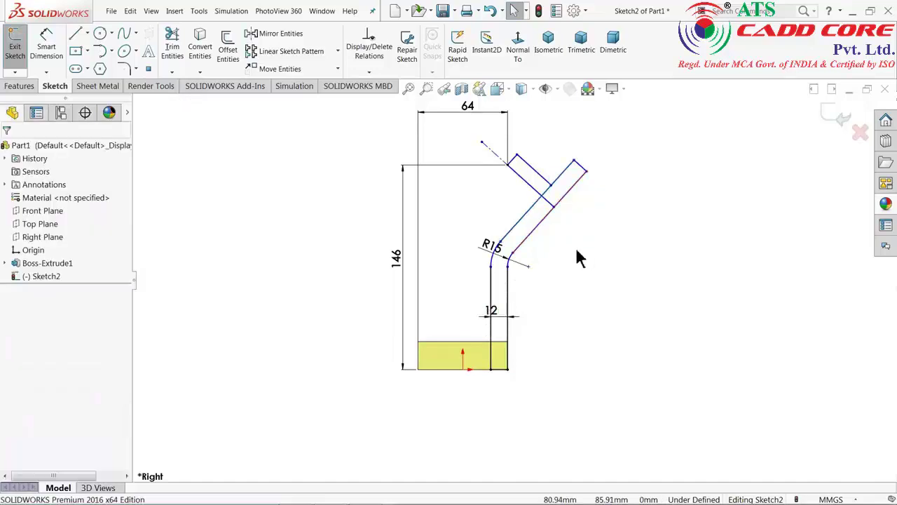
pyautogui.scroll(-1, 567, 206)
pyautogui.scroll(1, 561, 211)
pyautogui.scroll(-1, 525, 196)
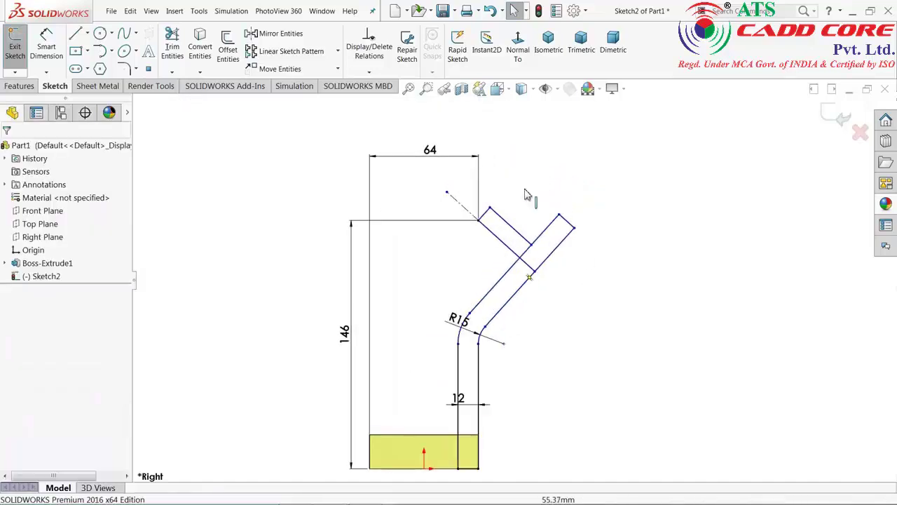
# Step: Dimension the angle between the arm's slanted edge and the vertical upright as 45°
pyautogui.click(46, 49)
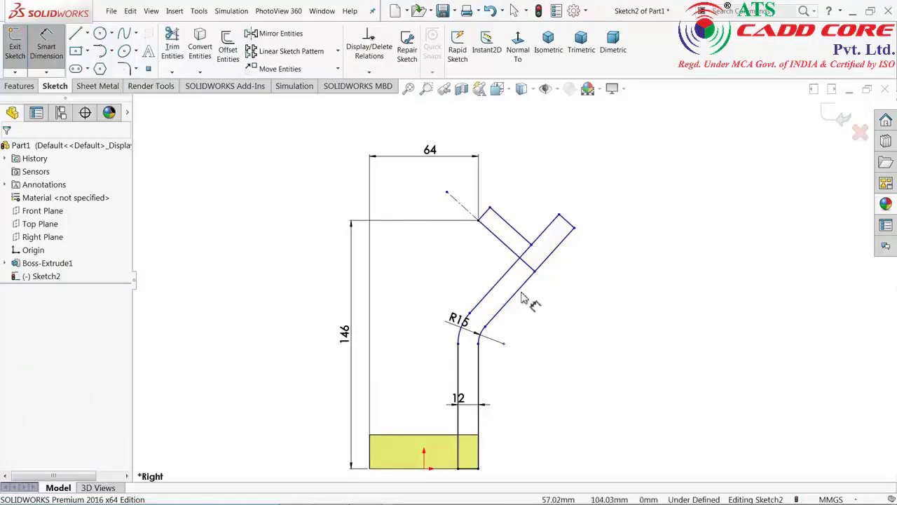
pyautogui.click(521, 296)
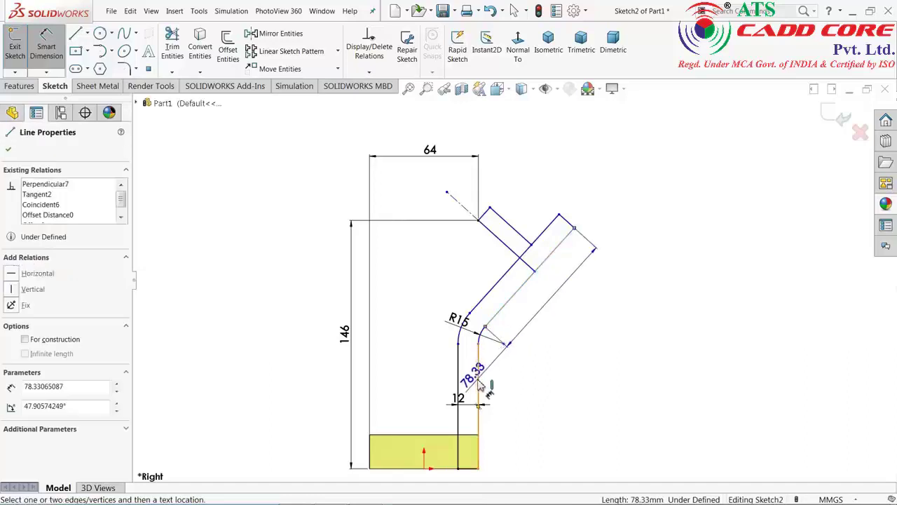
pyautogui.press('Escape')
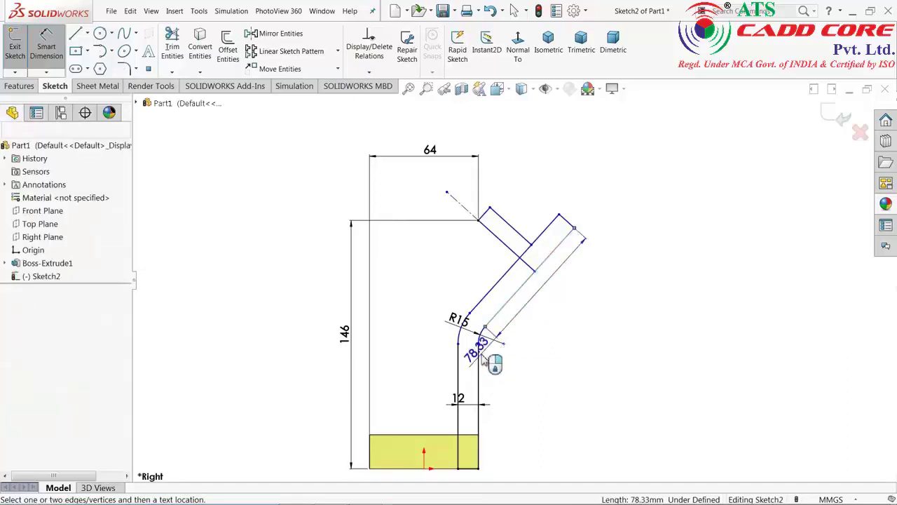
pyautogui.click(509, 260)
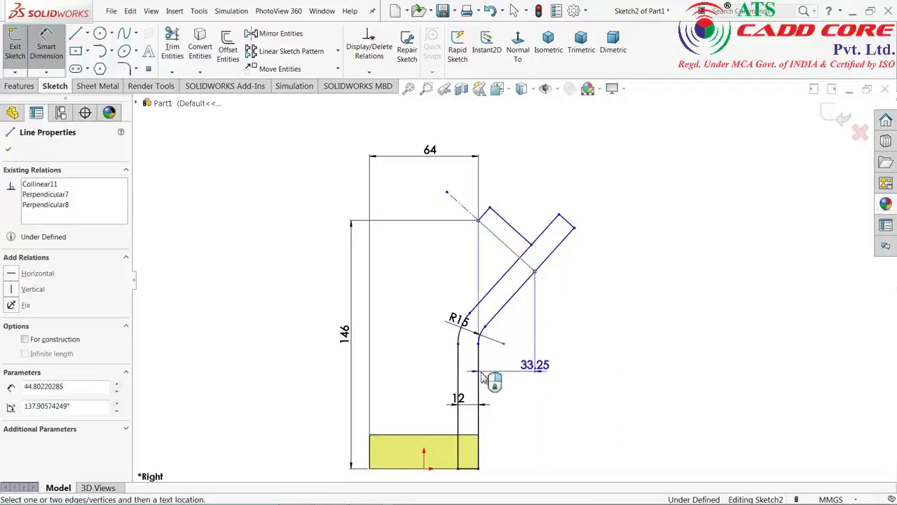
pyautogui.click(479, 372)
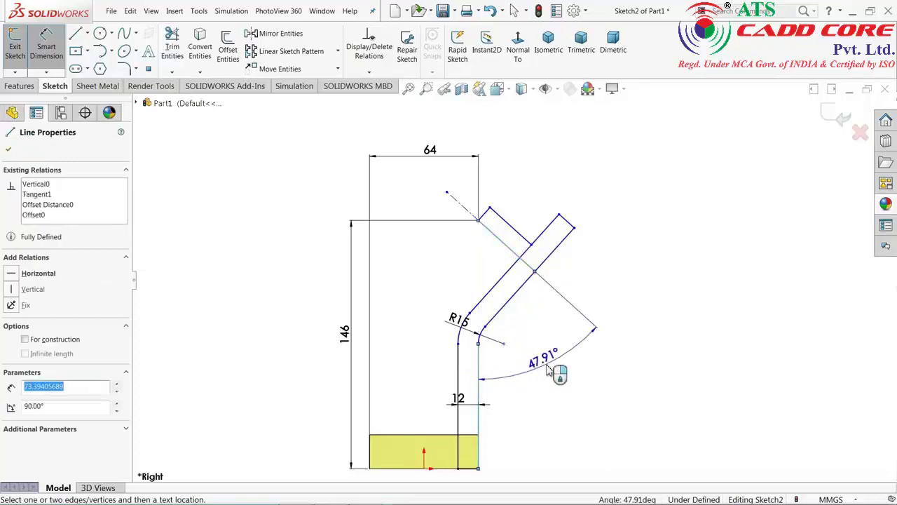
pyautogui.click(554, 372)
pyautogui.write('45')
pyautogui.press('Return')
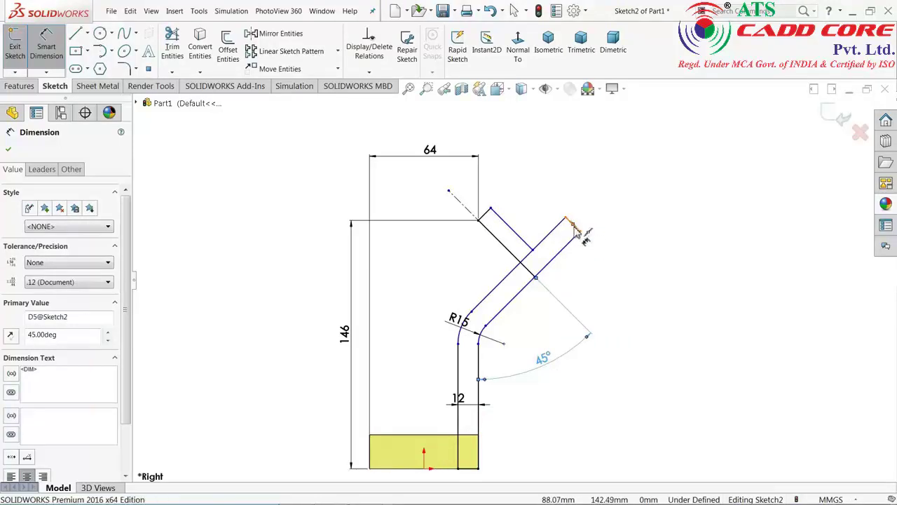
# Step: Try dimensioning the arm's centerline-to-edge spacing, then dismiss the invalid-geometry warning
pyautogui.click(532, 277)
pyautogui.click(536, 278)
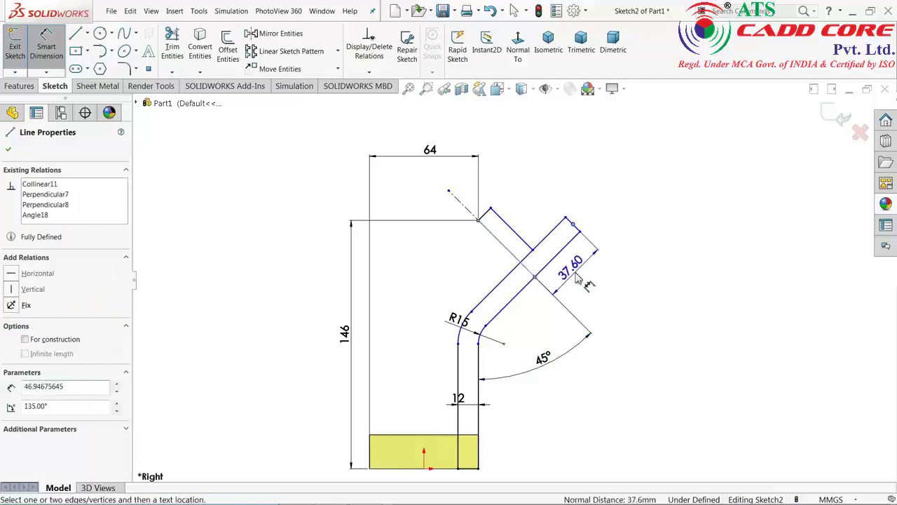
pyautogui.click(578, 279)
pyautogui.press('Return')
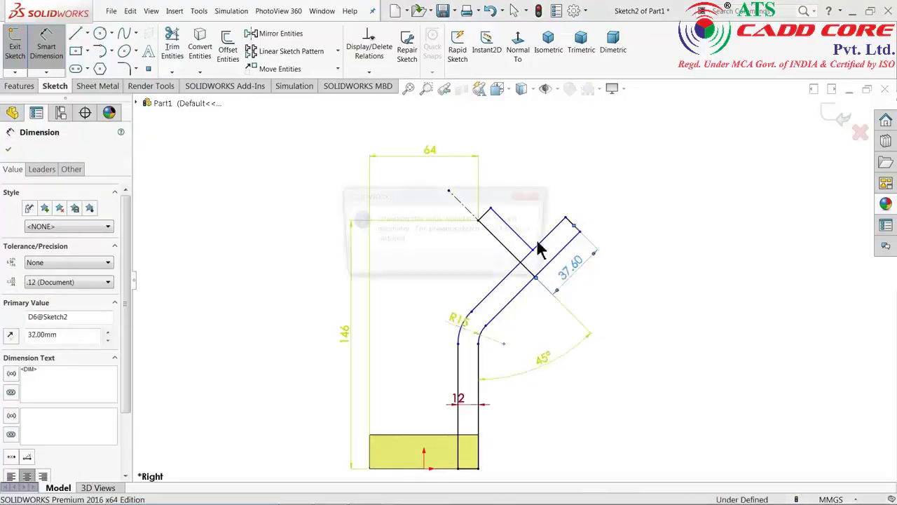
pyautogui.click(521, 268)
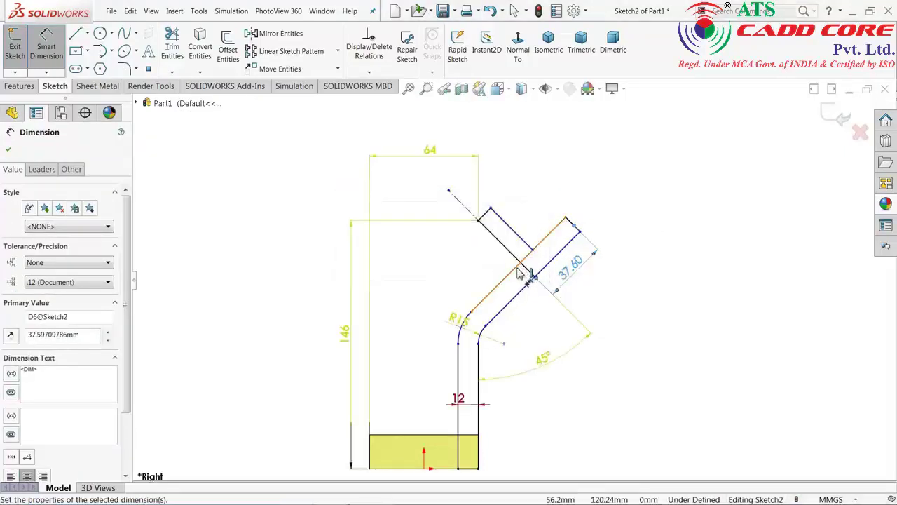
pyautogui.press('Escape')
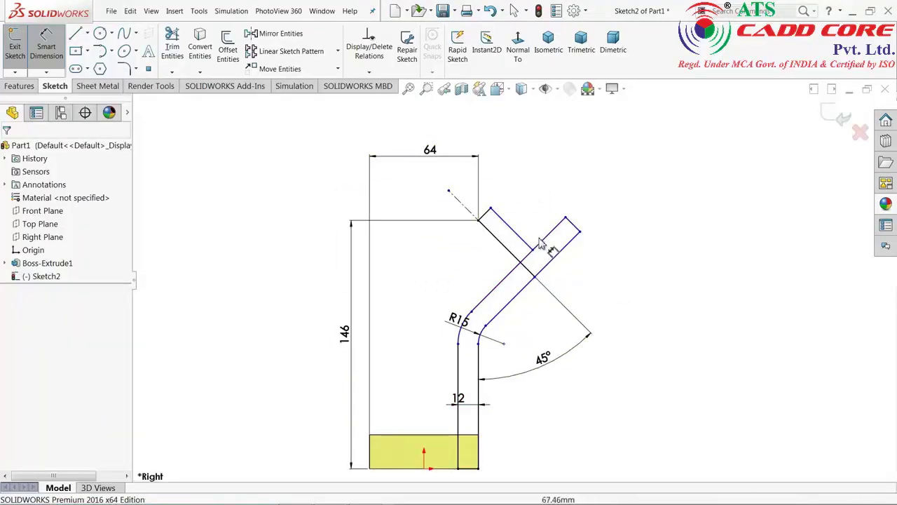
# Step: Dimension the end slot's width across the arm to 32 mm
pyautogui.scroll(-2, 523, 228)
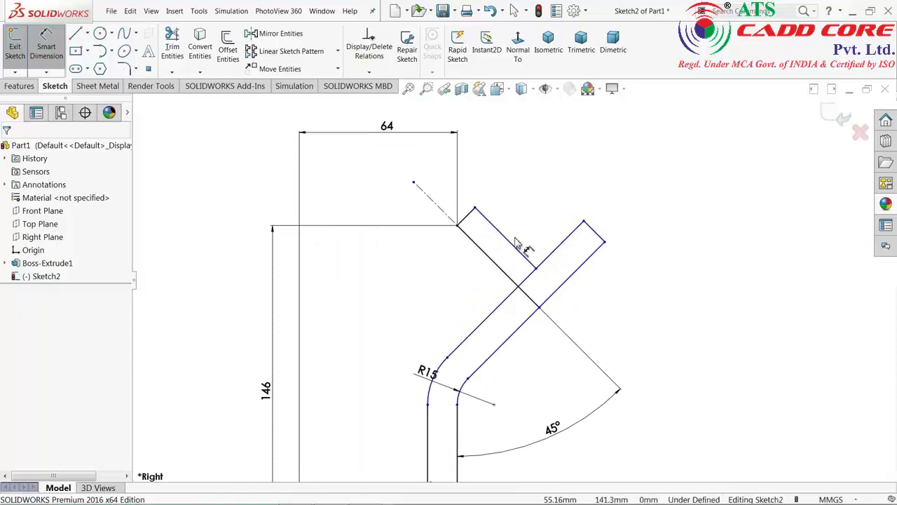
pyautogui.scroll(-1, 516, 242)
pyautogui.click(514, 254)
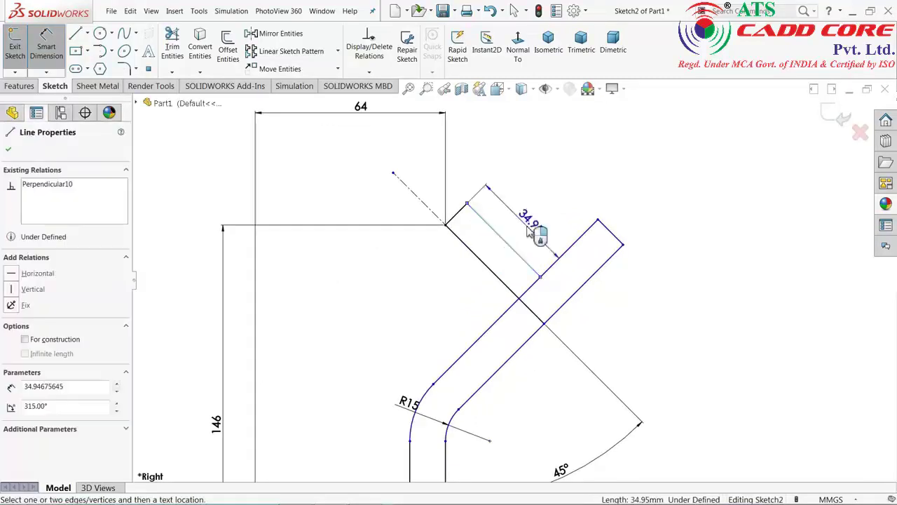
pyautogui.click(586, 181)
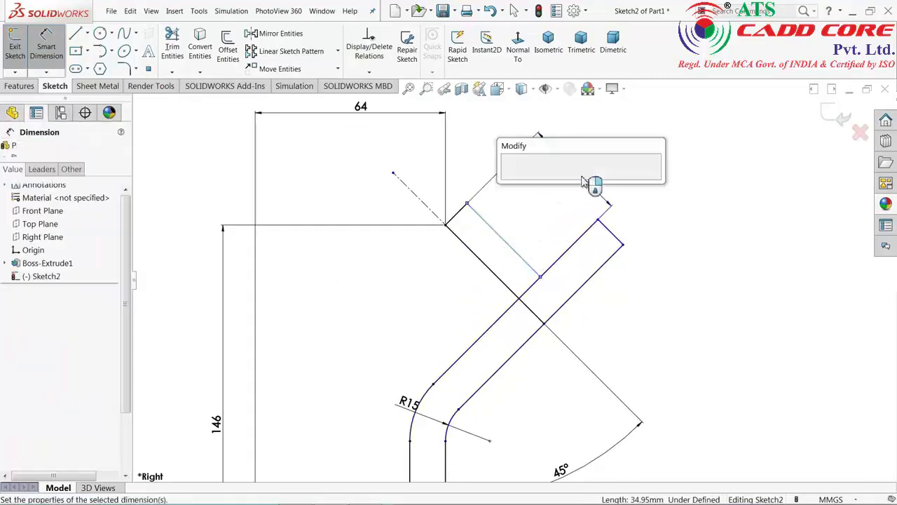
pyautogui.write('32')
pyautogui.press('Return')
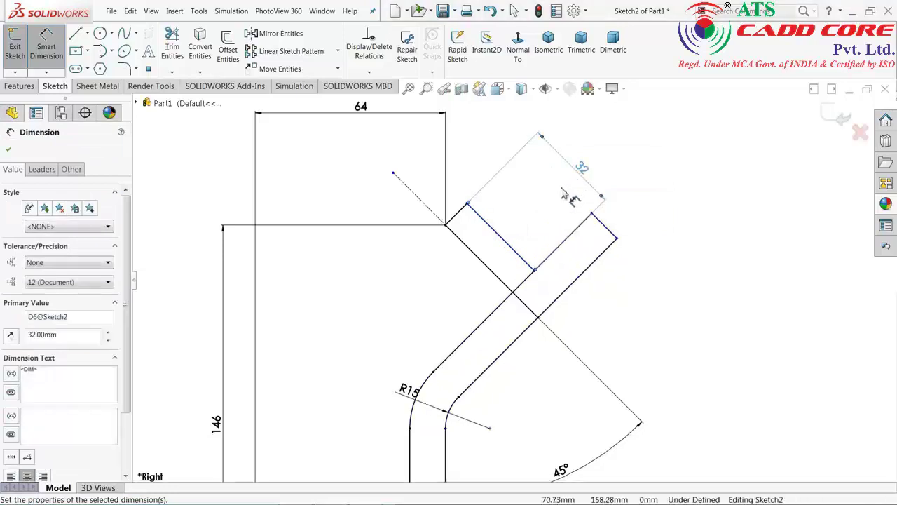
# Step: Delete the cross line near the top of the angled arm
pyautogui.rightClick(343, 162)
pyautogui.press('Escape')
pyautogui.rightClick(336, 157)
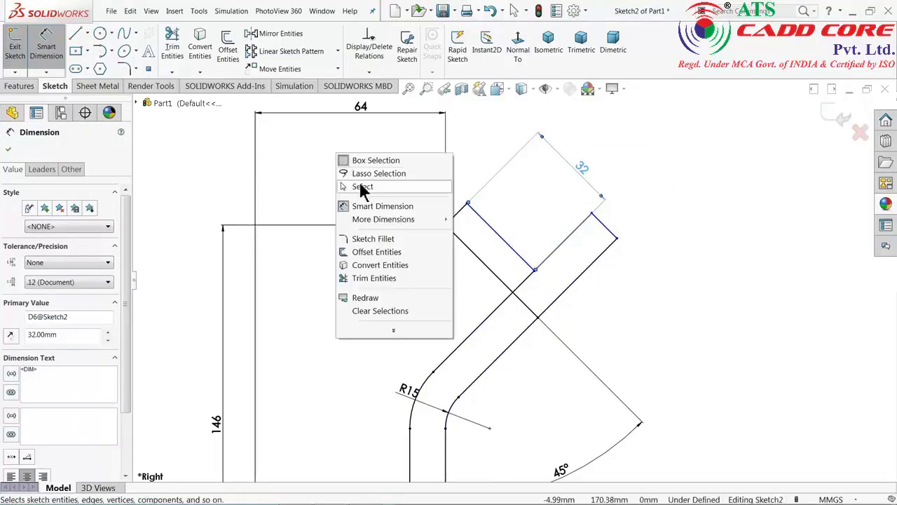
pyautogui.click(361, 188)
pyautogui.click(502, 240)
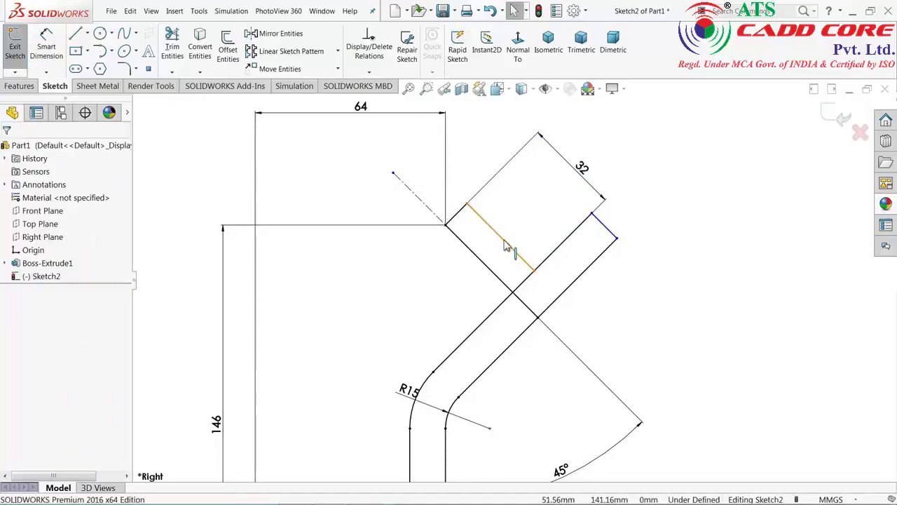
pyautogui.press('Delete')
pyautogui.click(394, 246)
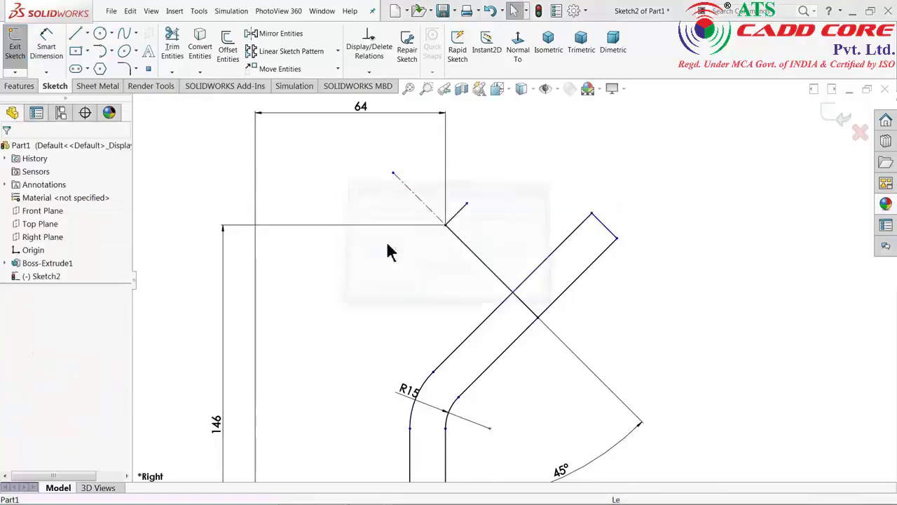
pyautogui.click(77, 36)
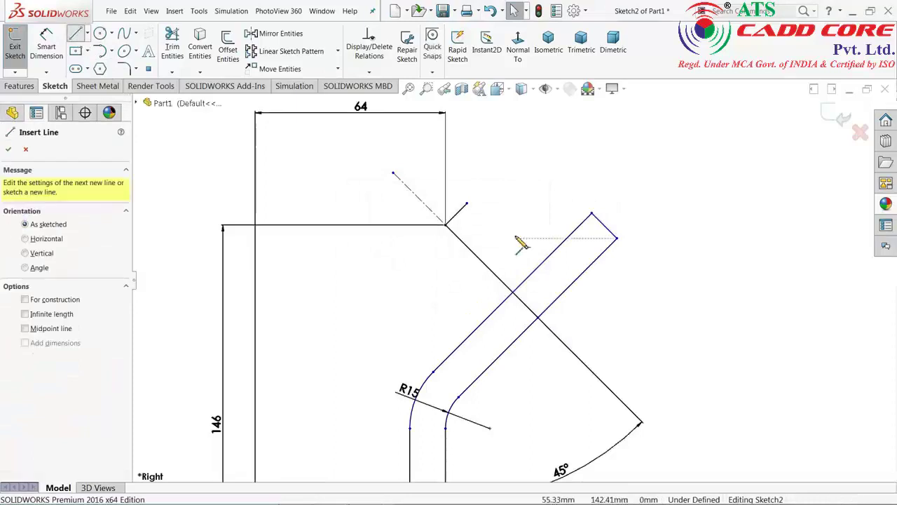
# Step: Draw a line from the inner corner across to the outer arm edge
pyautogui.click(446, 224)
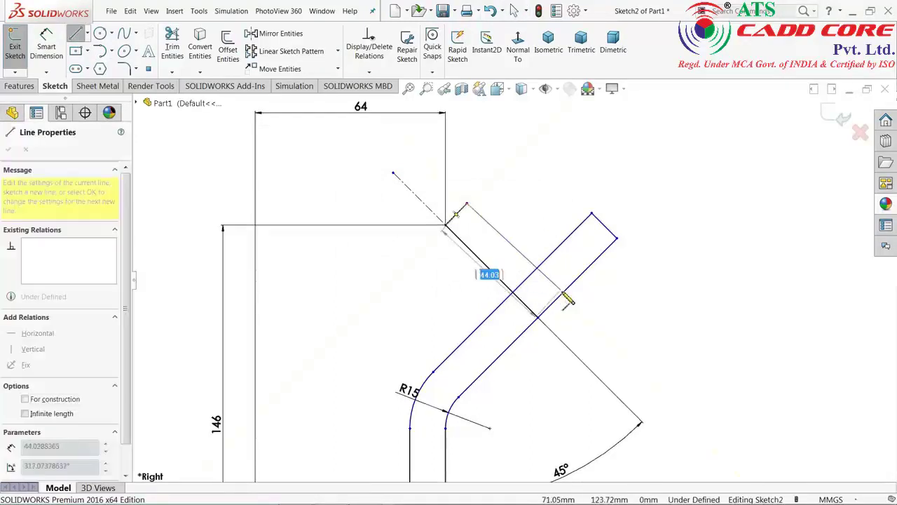
pyautogui.click(560, 295)
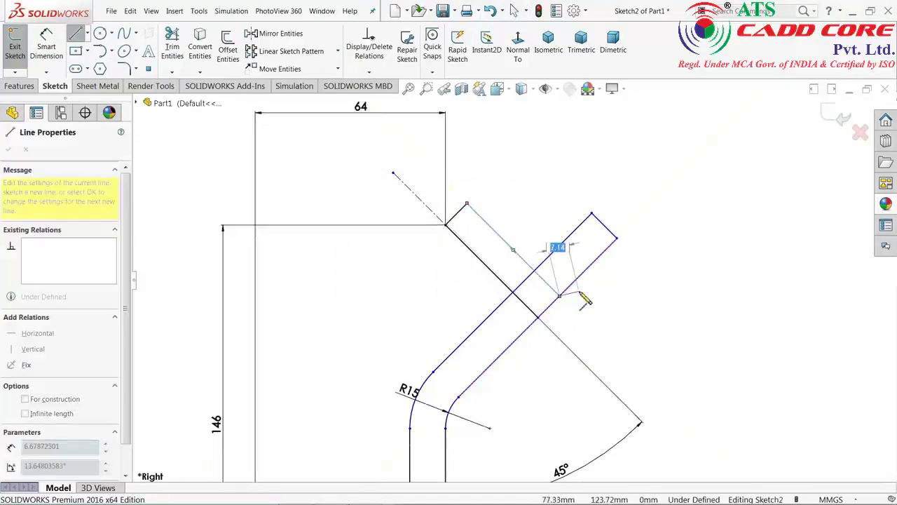
pyautogui.rightClick(596, 299)
pyautogui.click(593, 302)
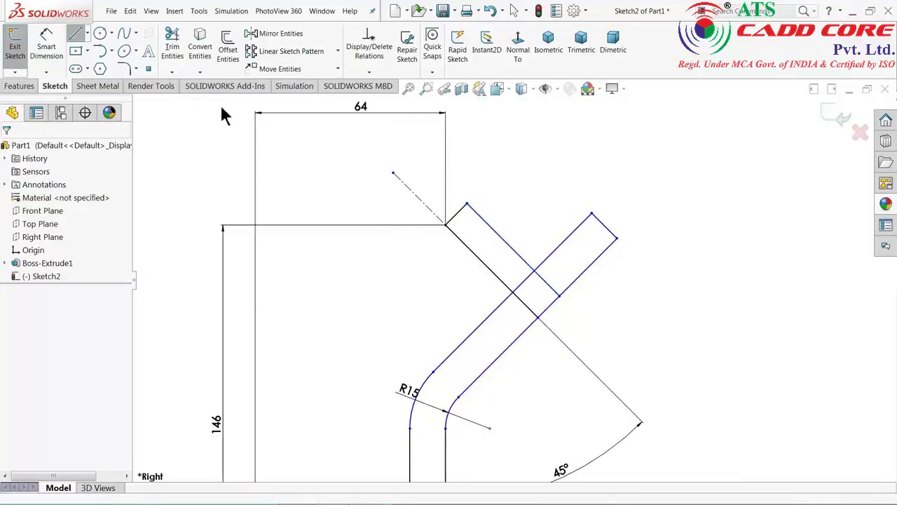
# Step: Dimension the arm's inner edge width 32 mm and the short centreline segment 26 mm
pyautogui.click(49, 44)
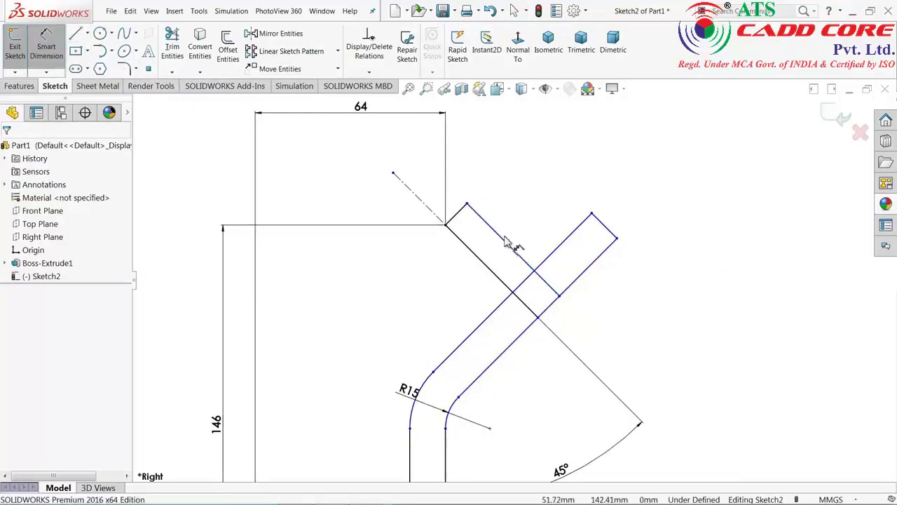
pyautogui.click(546, 266)
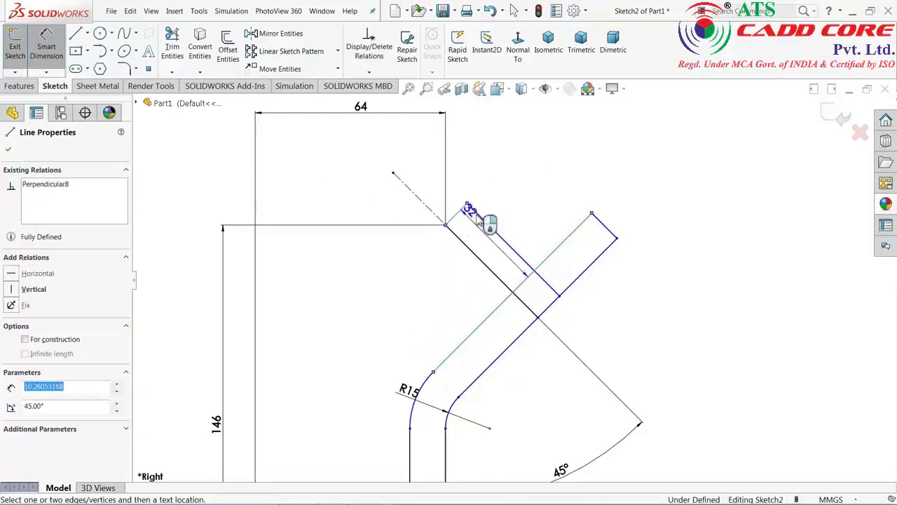
pyautogui.click(570, 171)
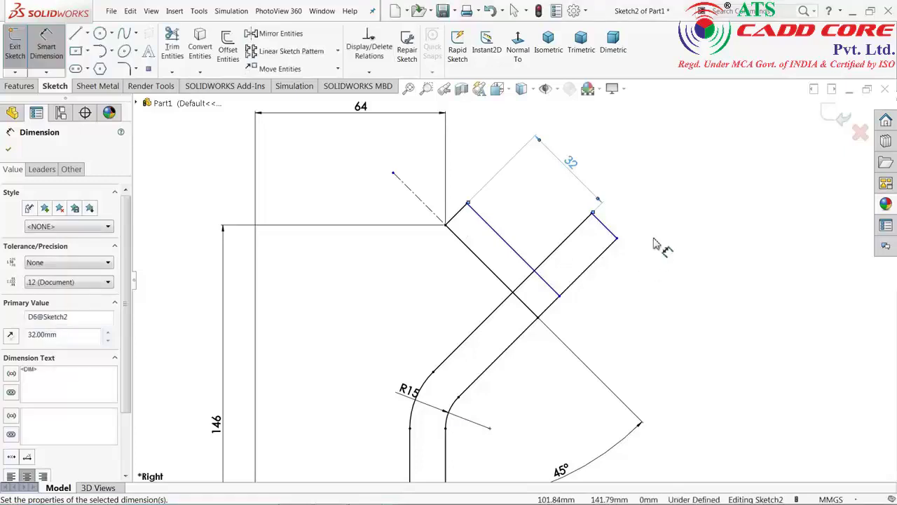
pyautogui.click(456, 214)
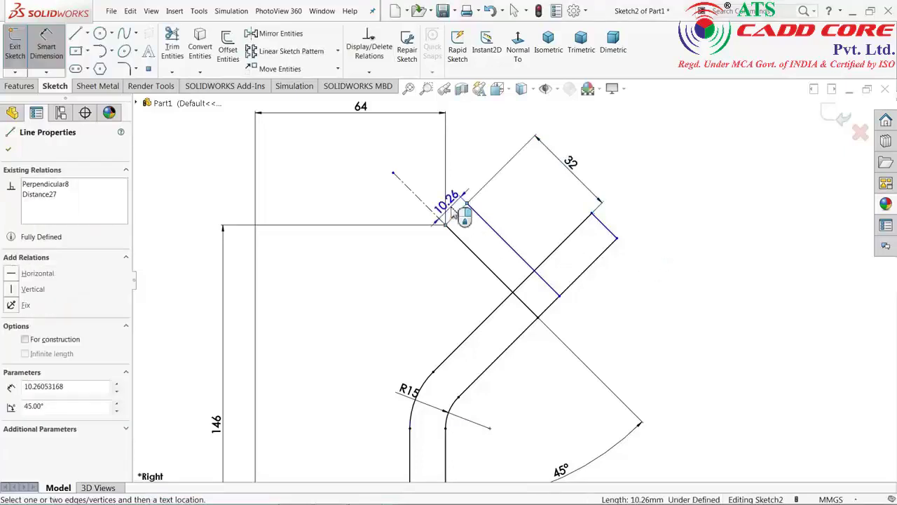
pyautogui.click(454, 210)
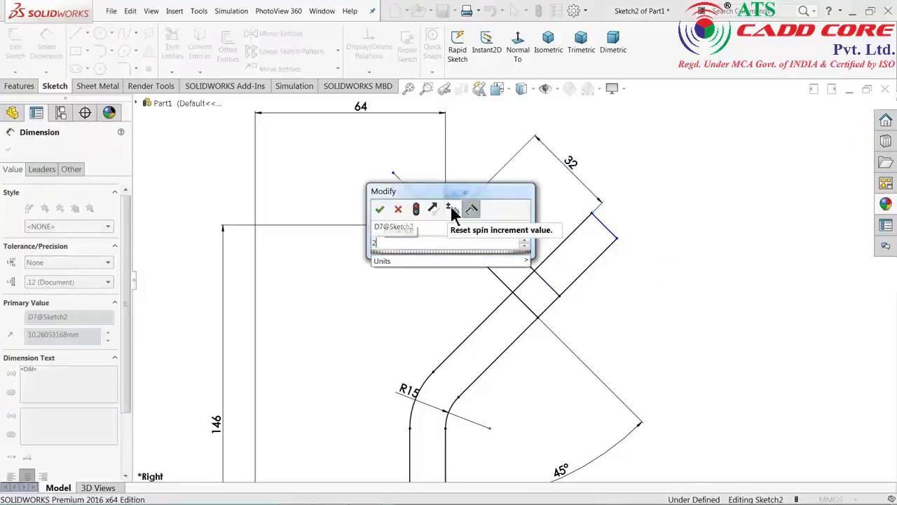
pyautogui.write('26')
pyautogui.press('Return')
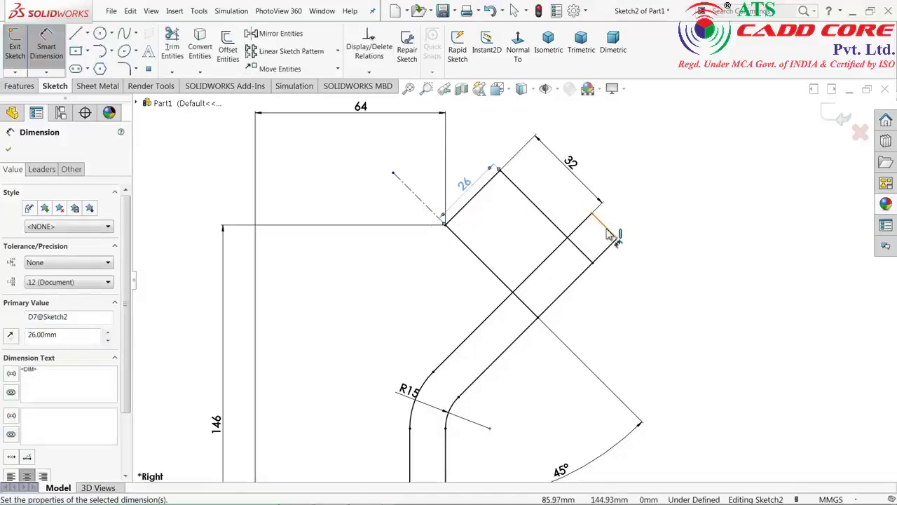
# Step: Set the distance between the end line and the long diagonal to 32 mm
pyautogui.click(609, 234)
pyautogui.click(526, 305)
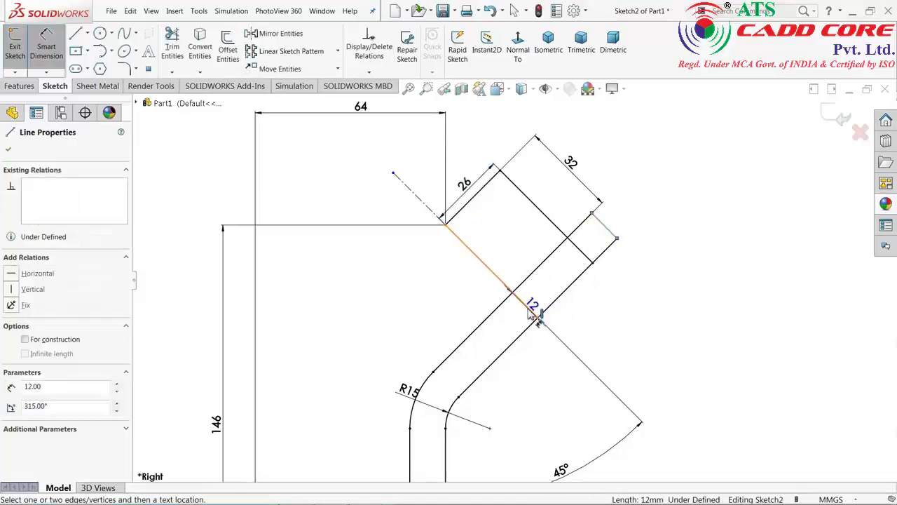
pyautogui.click(591, 311)
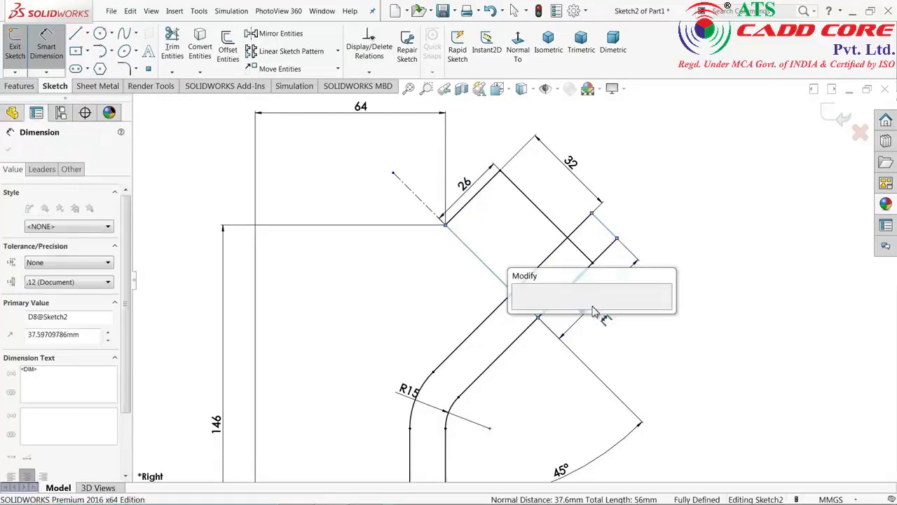
pyautogui.write('32')
pyautogui.press('Return')
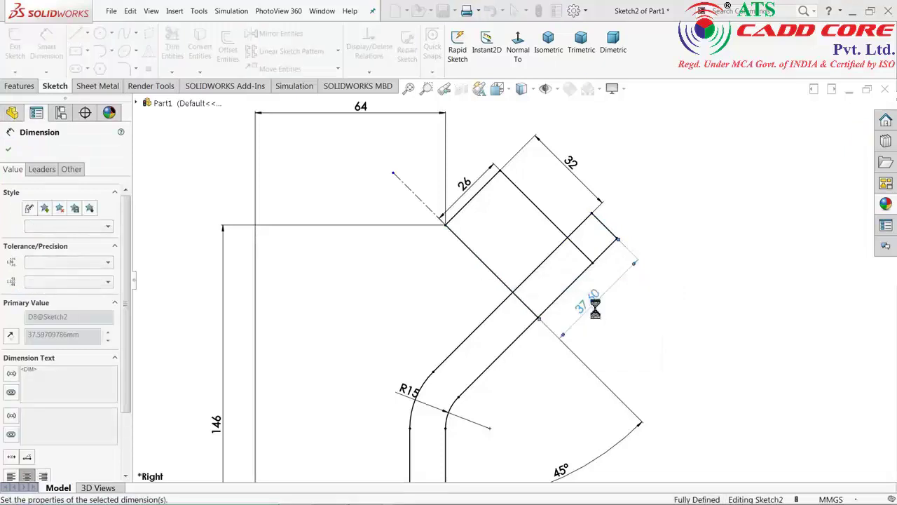
pyautogui.scroll(2, 565, 300)
pyautogui.scroll(1, 537, 310)
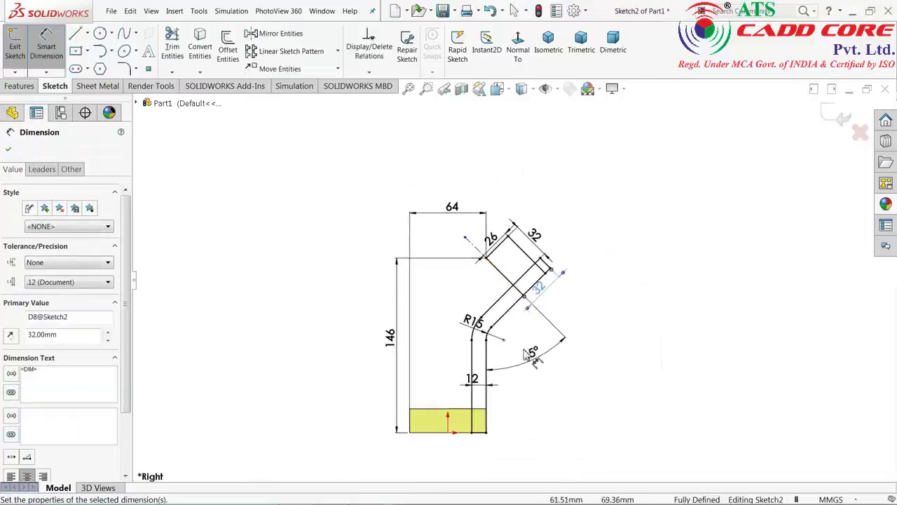
pyautogui.scroll(1, 519, 329)
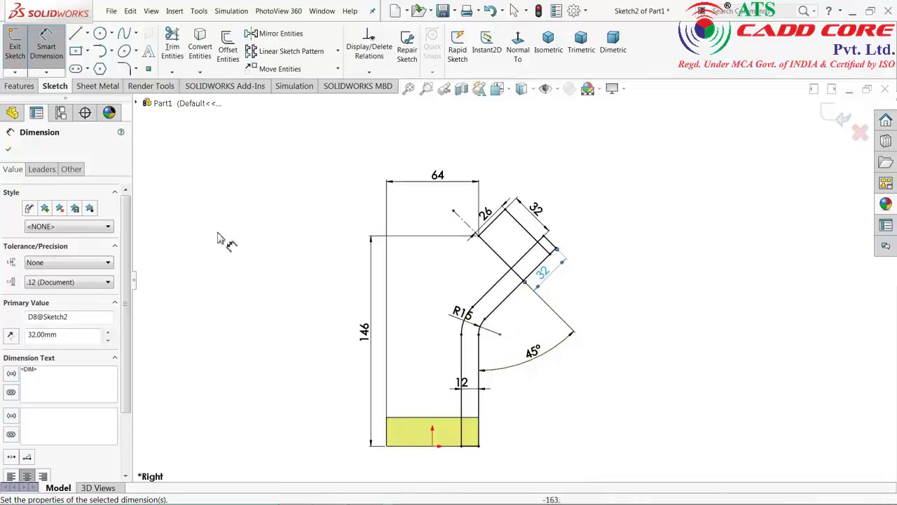
pyautogui.click(8, 149)
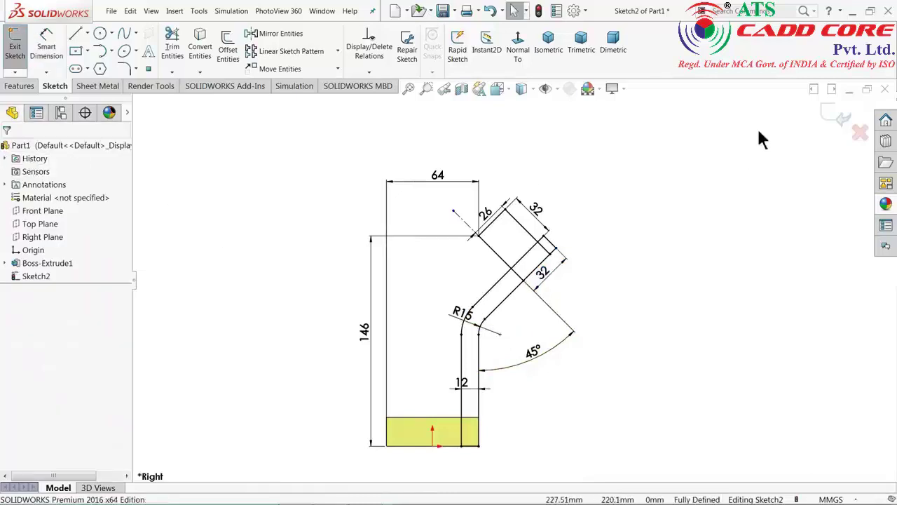
# Step: Exit the sketch and revolve the two boss-end regions about the centreline
pyautogui.click(829, 119)
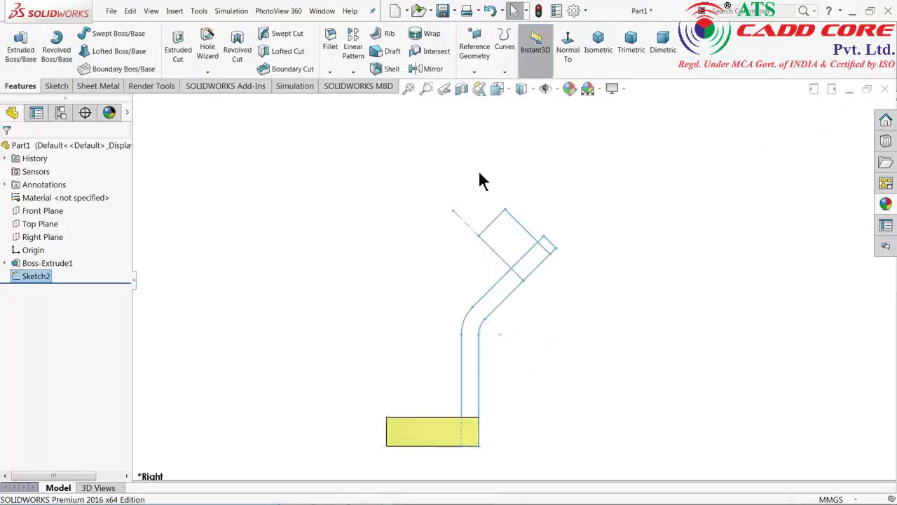
pyautogui.click(62, 54)
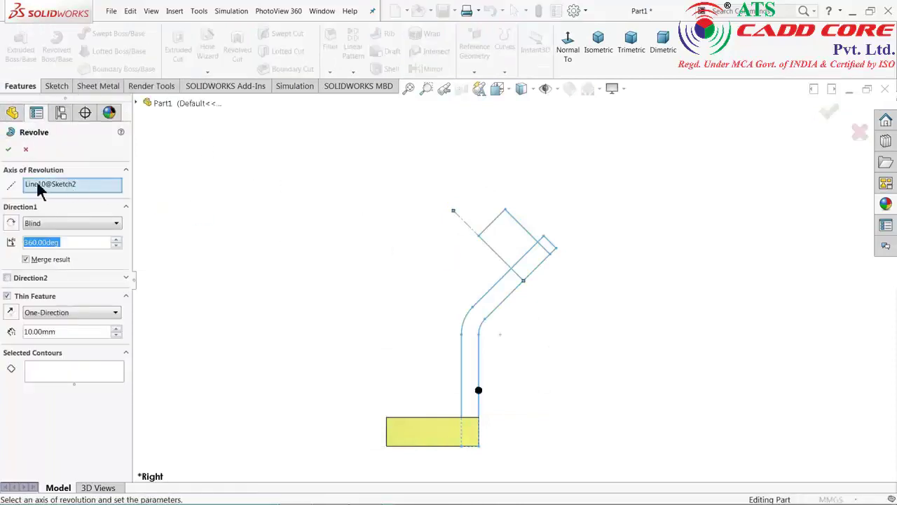
pyautogui.click(49, 188)
pyautogui.scroll(-2, 482, 243)
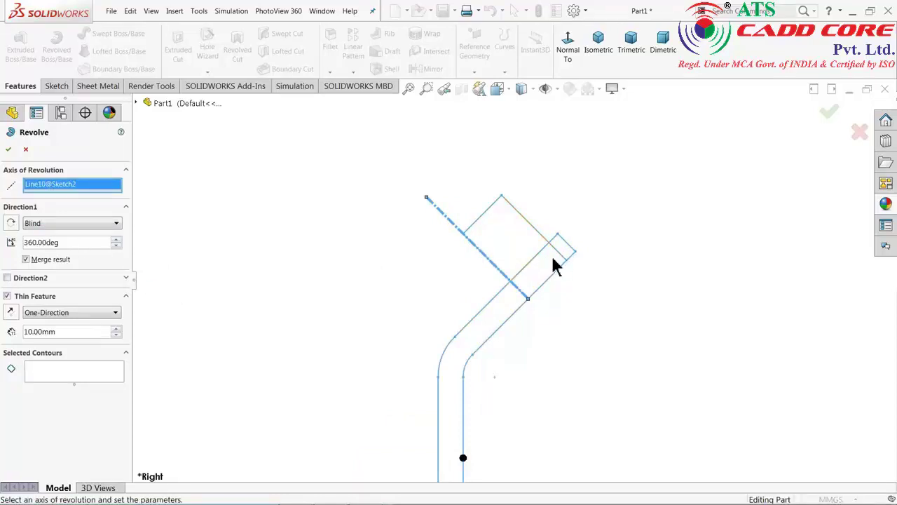
pyautogui.click(60, 373)
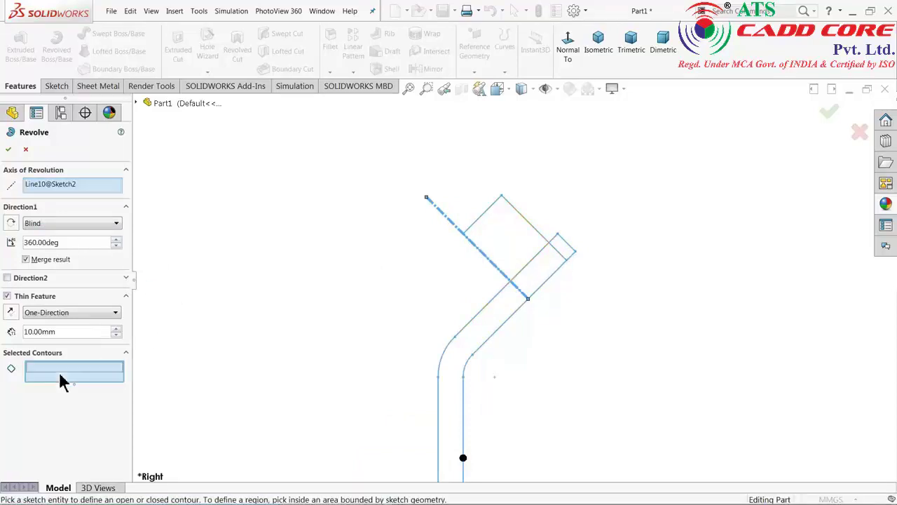
pyautogui.click(561, 265)
pyautogui.click(570, 252)
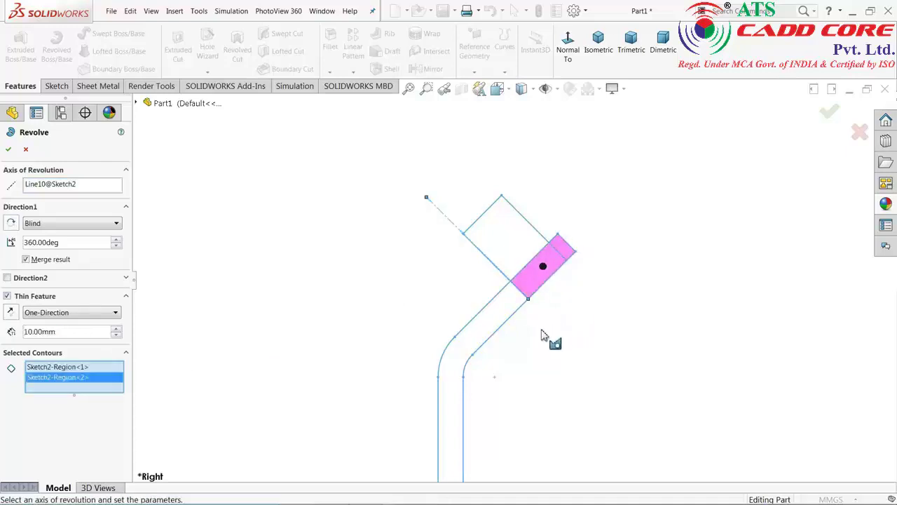
# Step: Make the revolve solid with a 180° angle
pyautogui.moveTo(534, 341); pyautogui.dragTo(512, 327, button='middle')
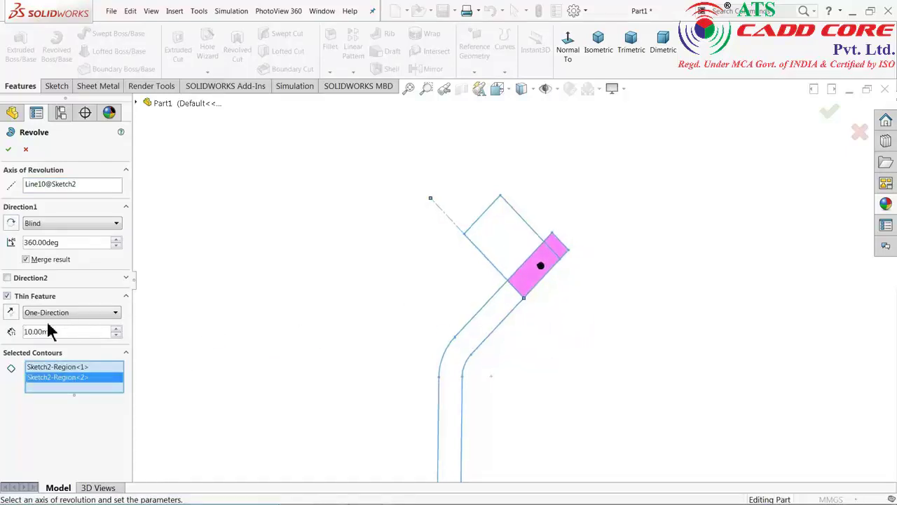
pyautogui.click(8, 298)
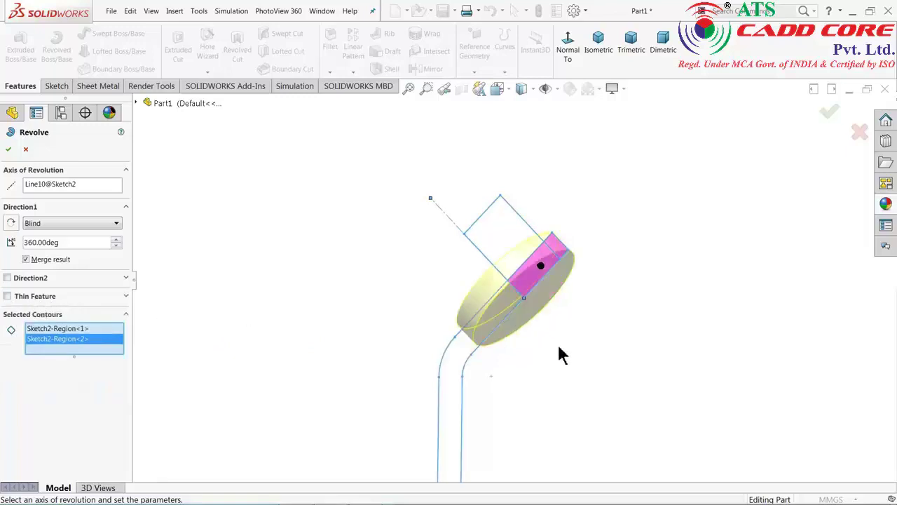
pyautogui.moveTo(558, 344); pyautogui.dragTo(532, 327, button='middle')
pyautogui.scroll(-3, 523, 318)
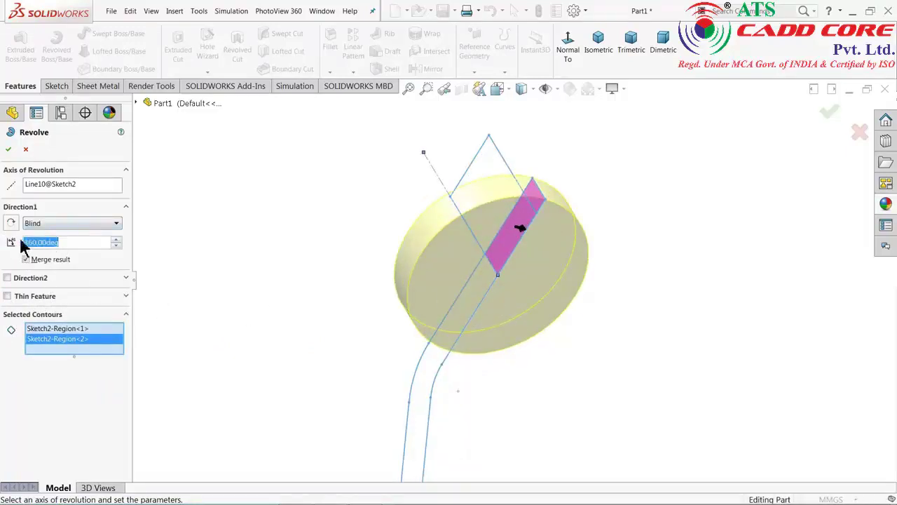
pyautogui.write('180')
pyautogui.press('Return')
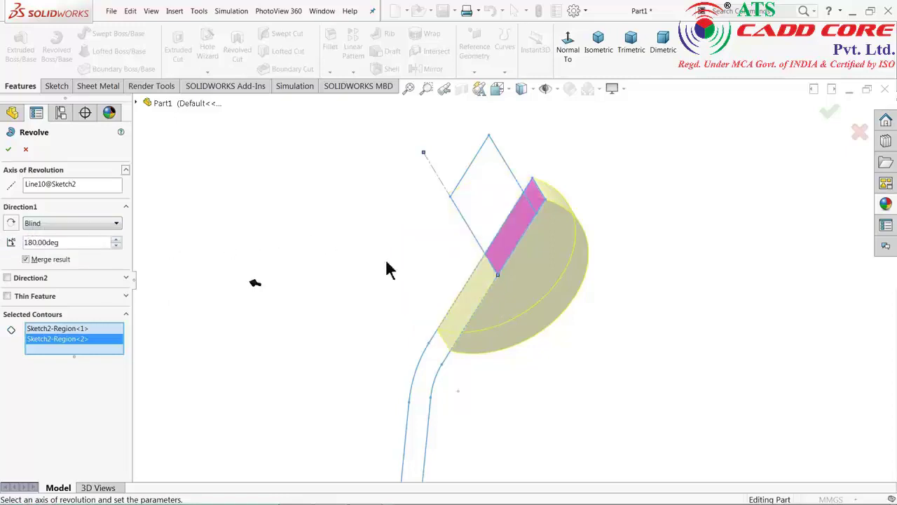
# Step: Set the revolve to Mid Plane, symmetric about the sketch plane, and accept it
pyautogui.scroll(-2, 482, 289)
pyautogui.click(42, 224)
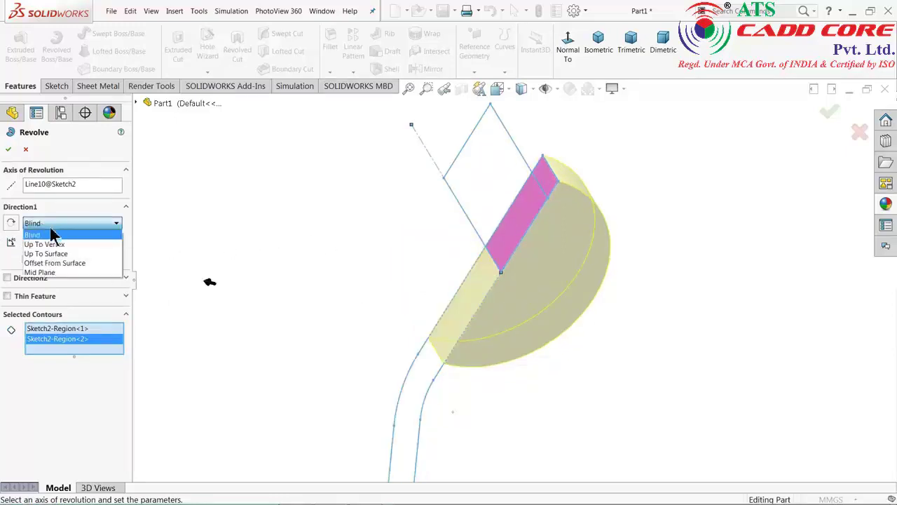
pyautogui.click(49, 273)
pyautogui.scroll(3, 437, 289)
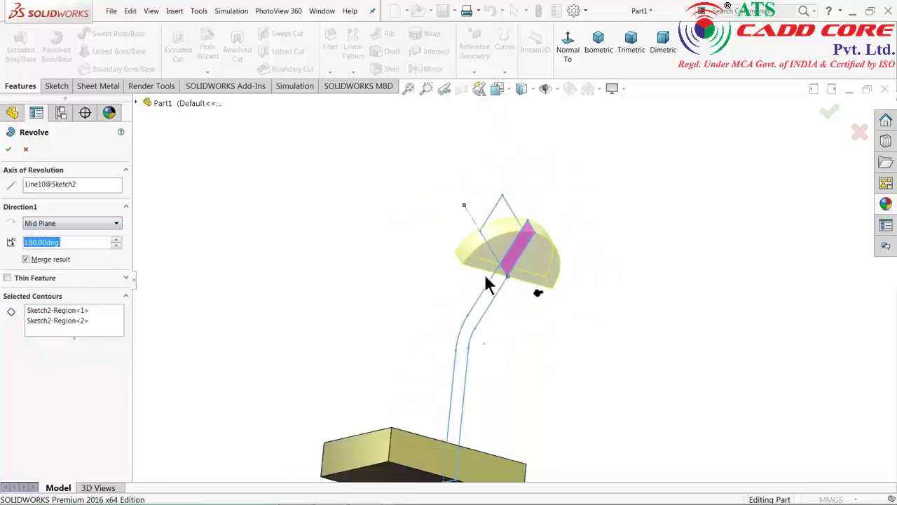
pyautogui.scroll(2, 486, 280)
pyautogui.moveTo(487, 305); pyautogui.dragTo(630, 377, button='middle')
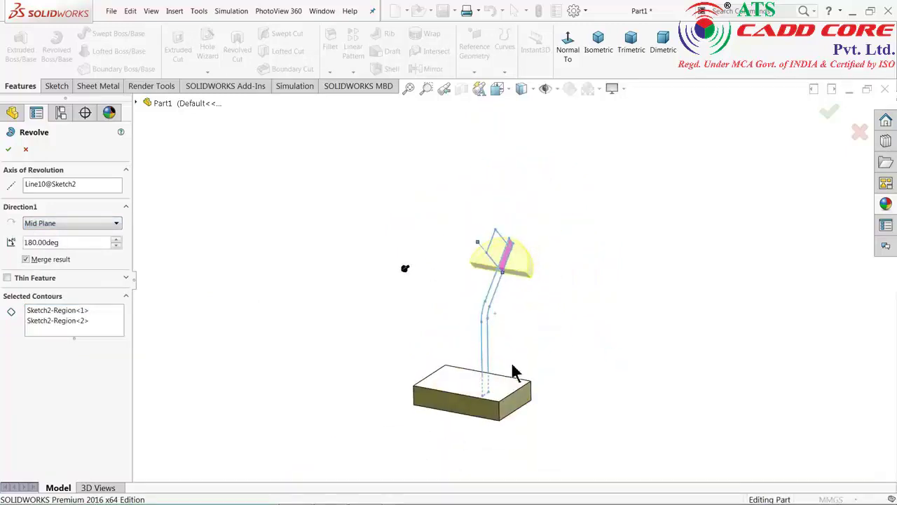
pyautogui.scroll(-2, 512, 368)
pyautogui.scroll(-1, 497, 346)
pyautogui.scroll(-1, 487, 323)
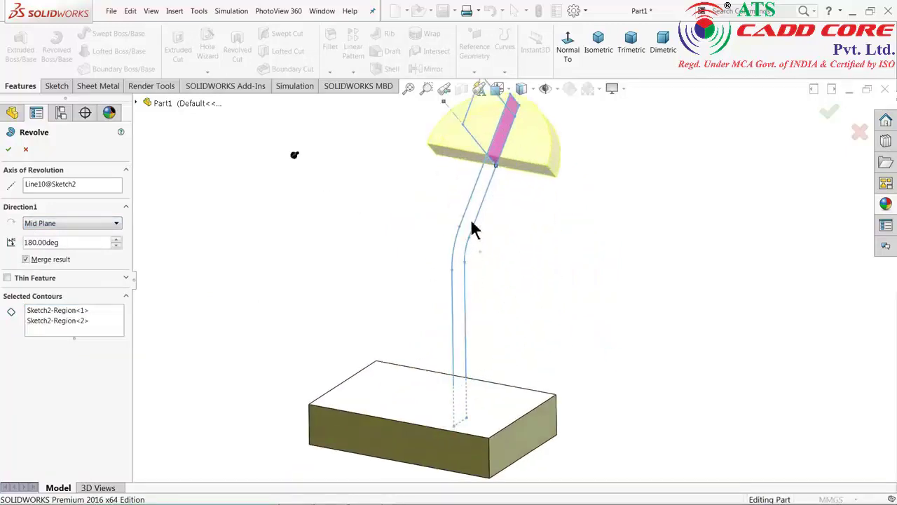
pyautogui.click(9, 150)
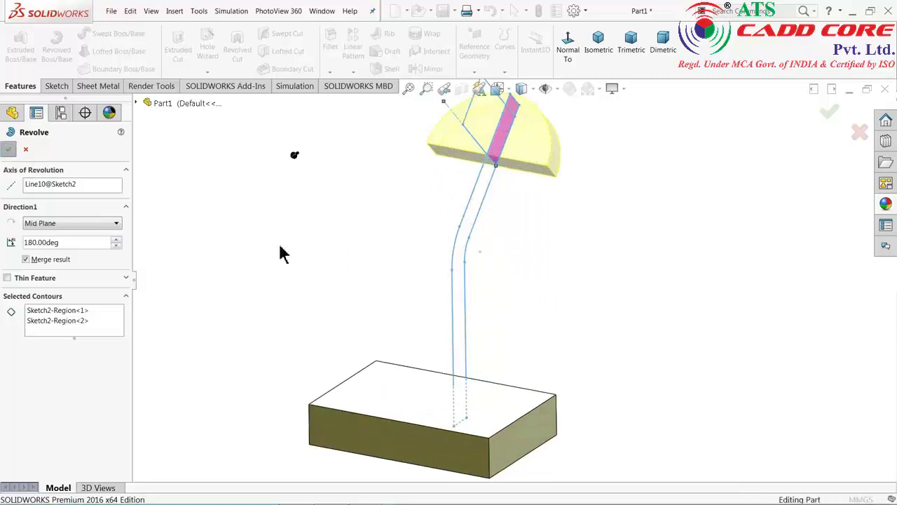
# Step: Expand Revolve1 and select Sketch2 again
pyautogui.click(333, 234)
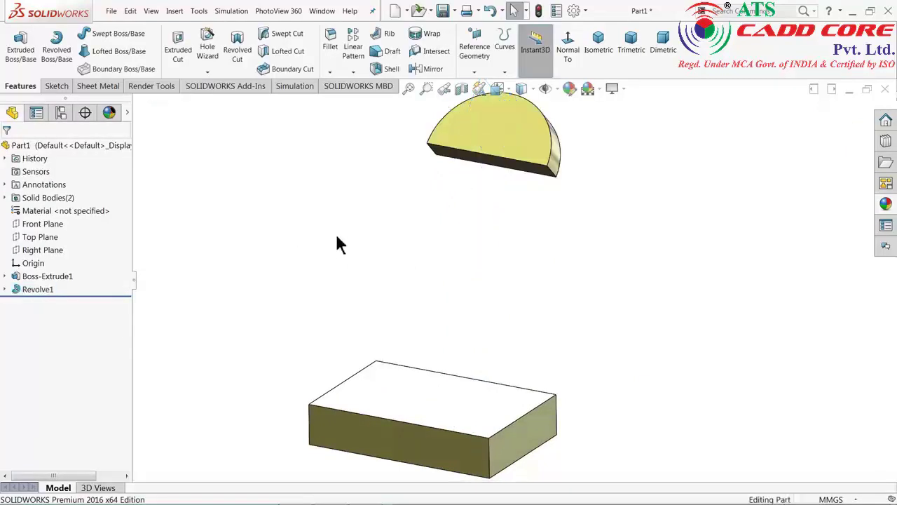
pyautogui.moveTo(336, 233)
pyautogui.mouseDown(button='middle')
pyautogui.moveTo(336, 186)
pyautogui.moveTo(333, 246)
pyautogui.mouseUp(button='middle')
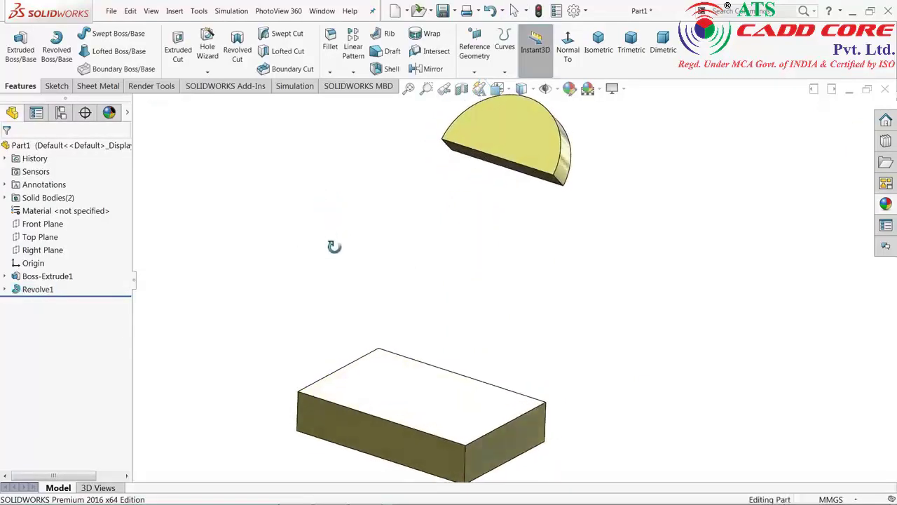
pyautogui.click(6, 289)
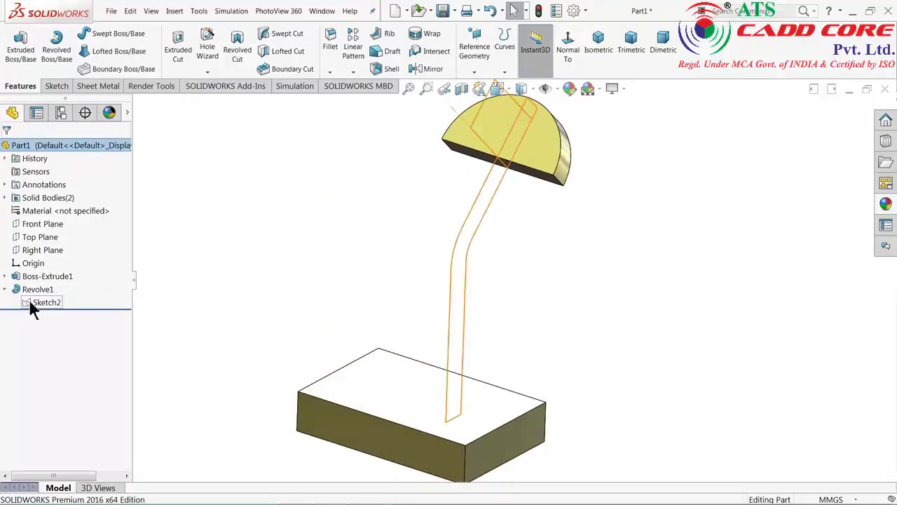
pyautogui.click(32, 302)
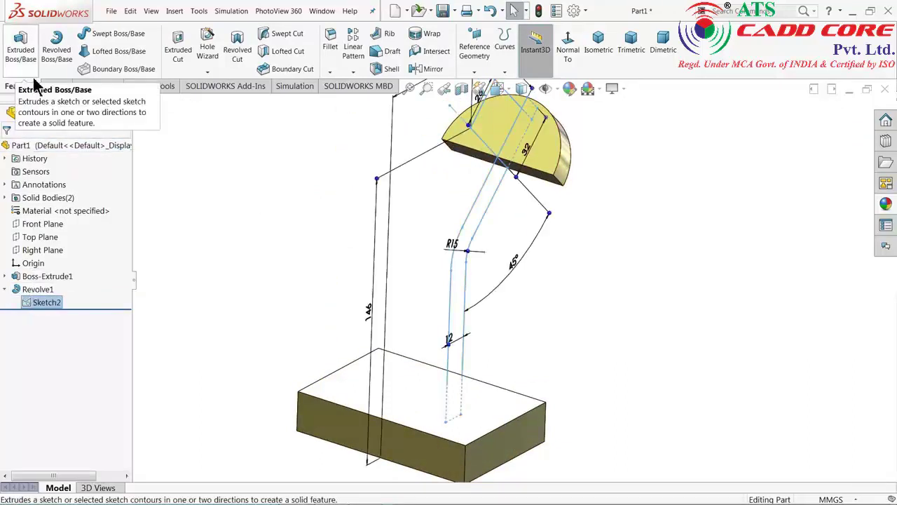
# Step: Extrude Sketch2's arm region, Direction 1 Up To Vertex at the cap's corner
pyautogui.click(21, 50)
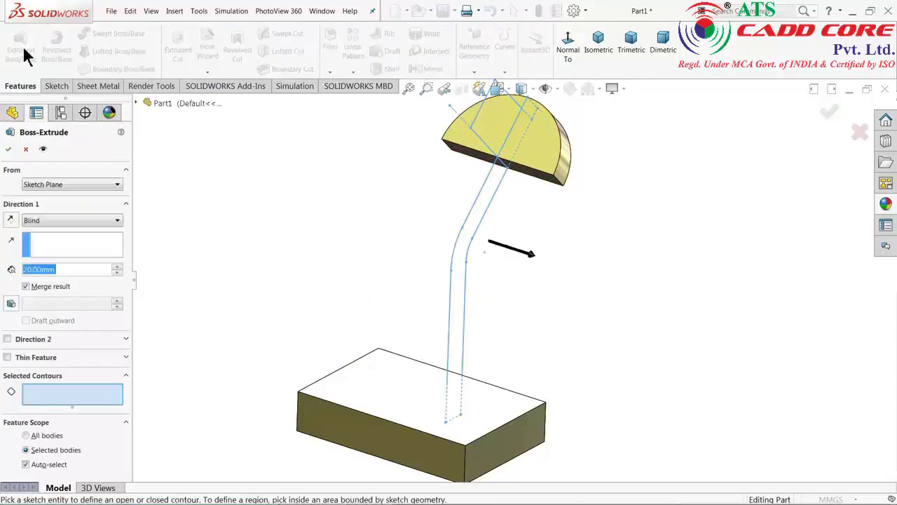
pyautogui.click(473, 309)
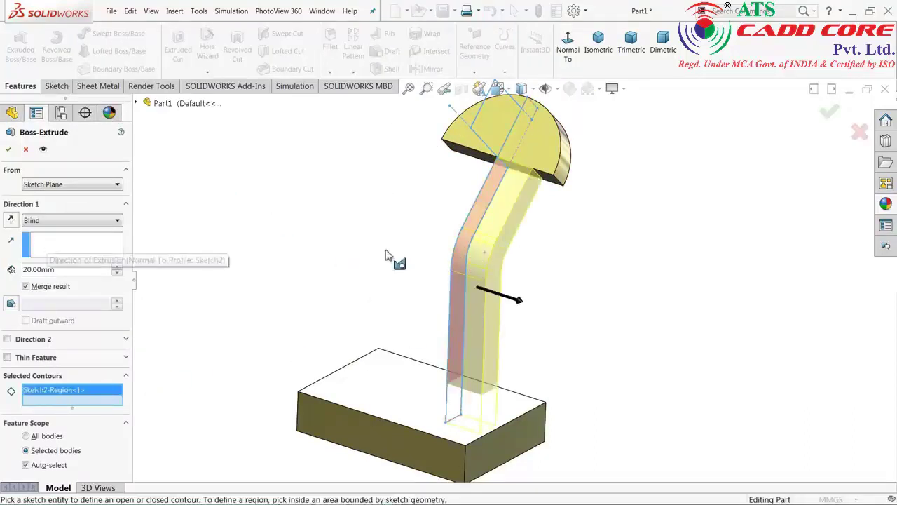
pyautogui.click(49, 220)
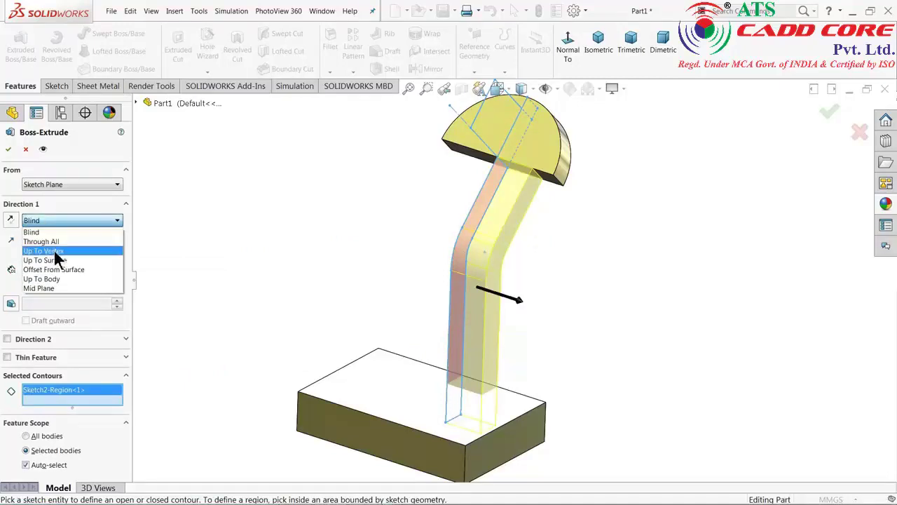
pyautogui.click(54, 251)
pyautogui.scroll(-3, 535, 195)
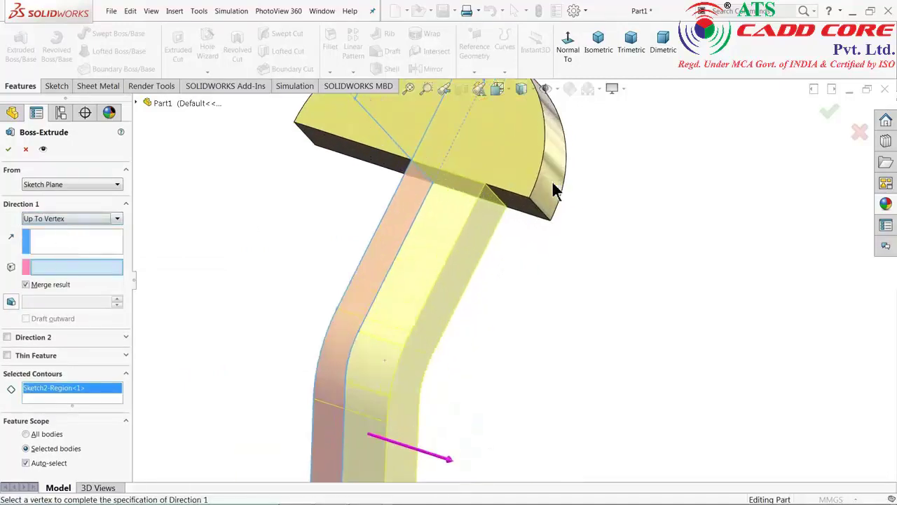
pyautogui.scroll(-2, 547, 210)
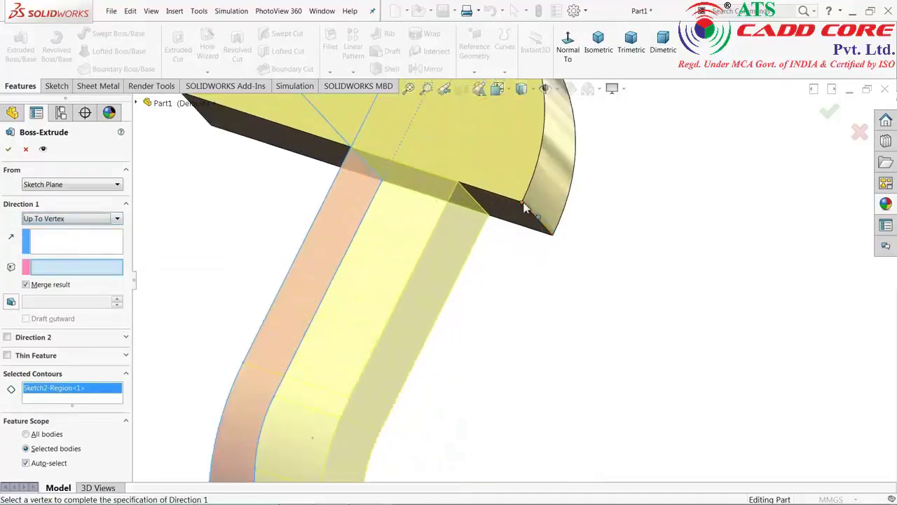
pyautogui.click(522, 203)
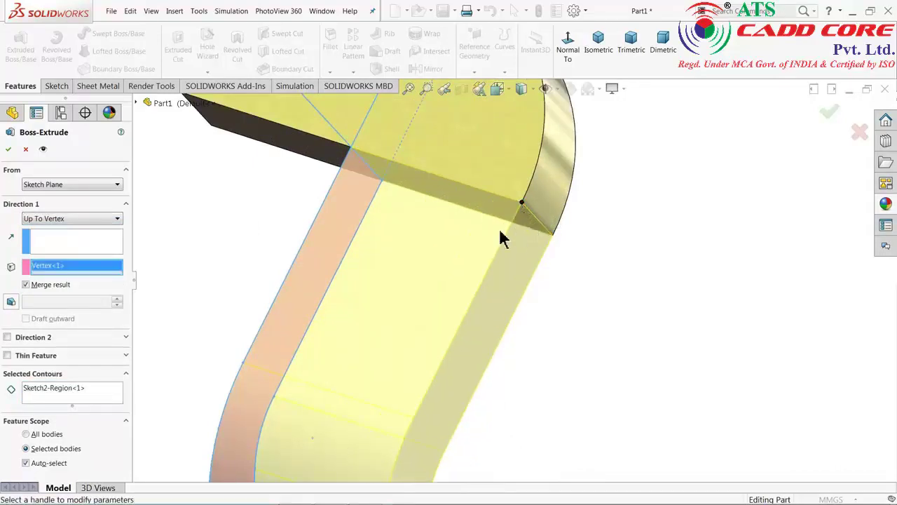
# Step: Add Direction 2 Up To Vertex at the opposite cap corner and accept the extrusion
pyautogui.click(7, 338)
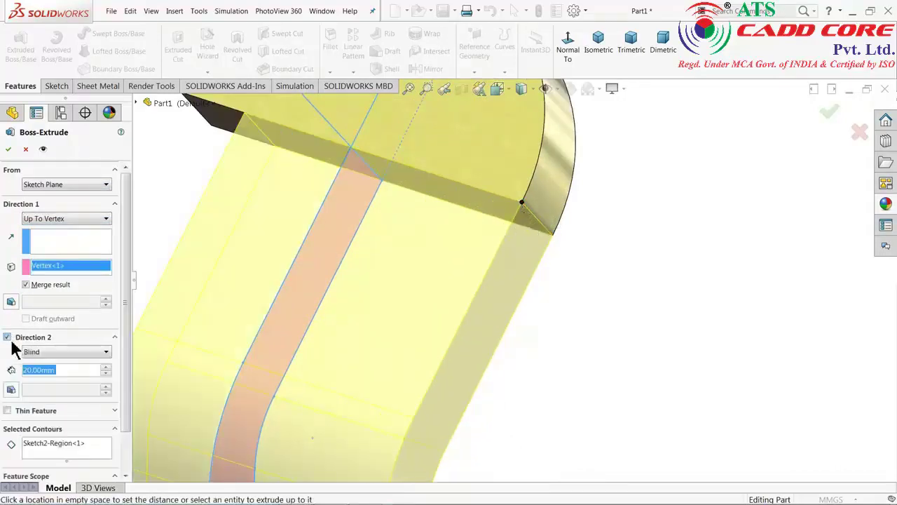
pyautogui.click(60, 352)
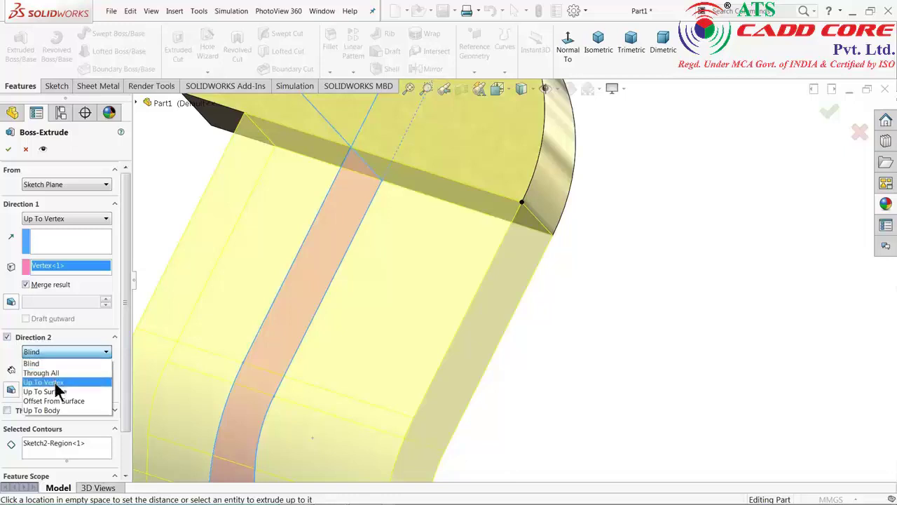
pyautogui.click(57, 383)
pyautogui.moveTo(210, 334)
pyautogui.mouseDown(button='middle')
pyautogui.moveTo(330, 285)
pyautogui.moveTo(313, 196)
pyautogui.mouseUp(button='middle')
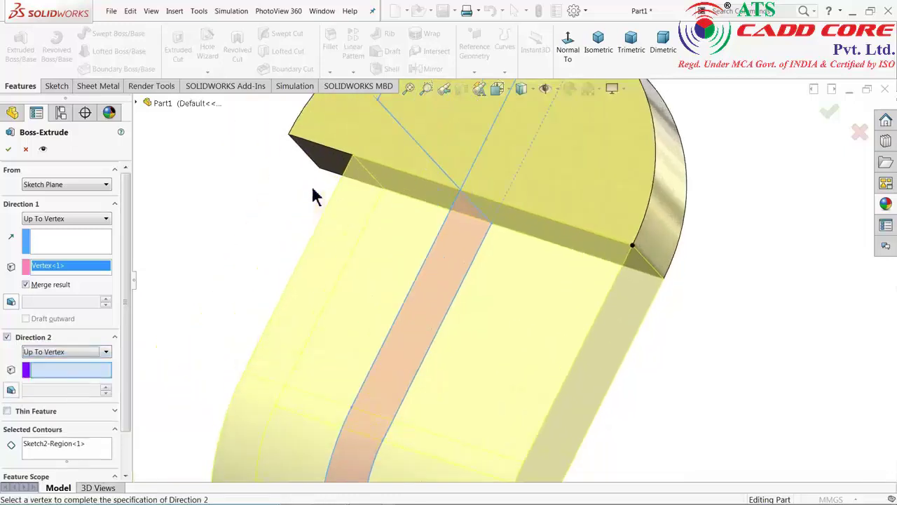
pyautogui.click(289, 137)
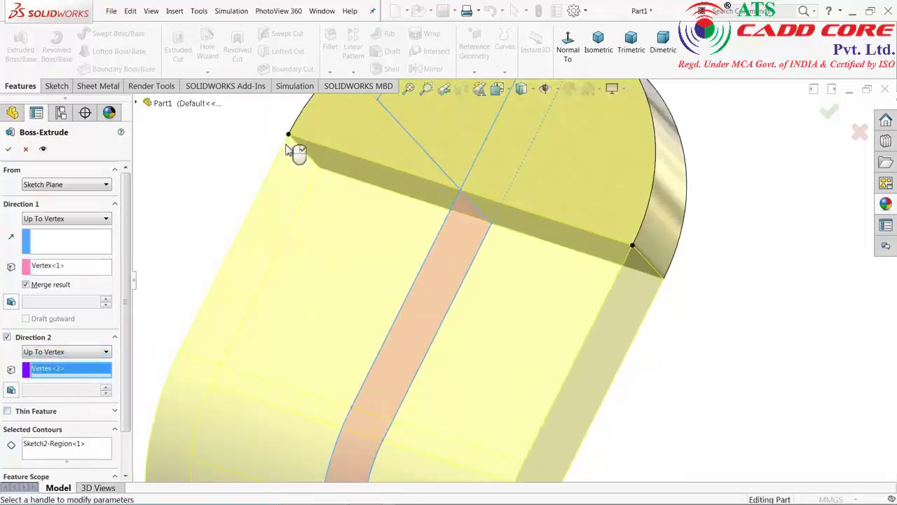
pyautogui.scroll(3, 353, 226)
pyautogui.scroll(3, 423, 297)
pyautogui.scroll(-1, 515, 403)
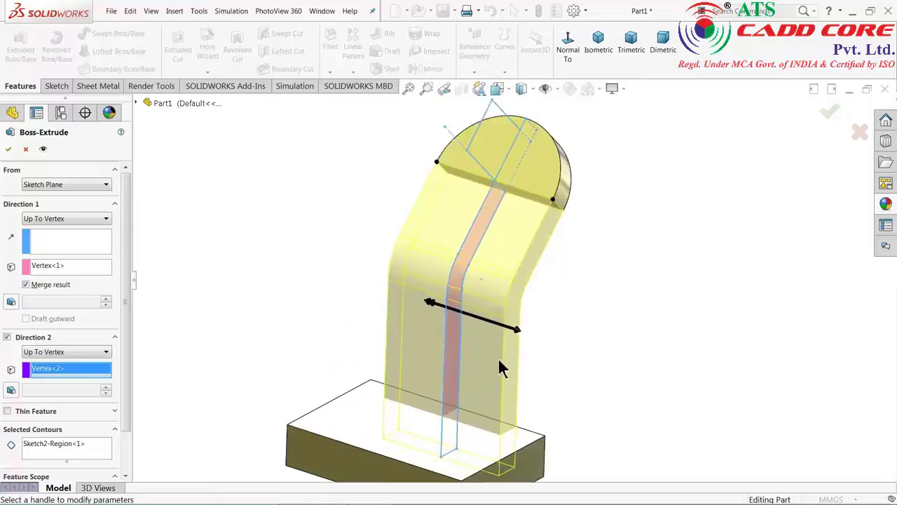
pyautogui.scroll(-2, 499, 358)
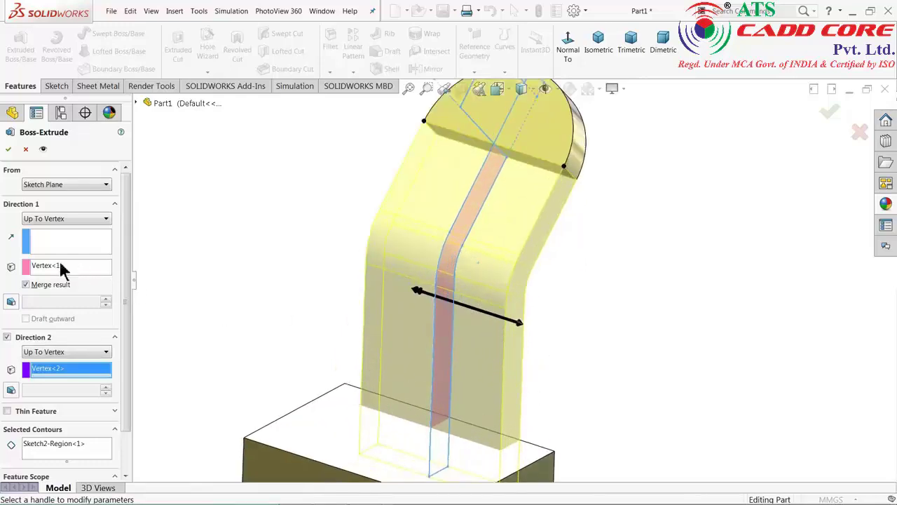
pyautogui.click(8, 149)
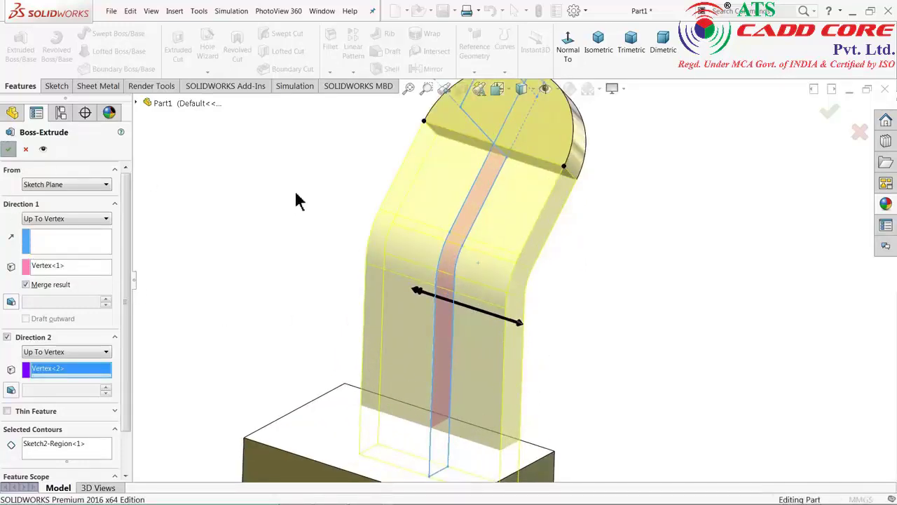
# Step: Orbit the part and select Sketch2 to show its dimensions again
pyautogui.scroll(3, 308, 249)
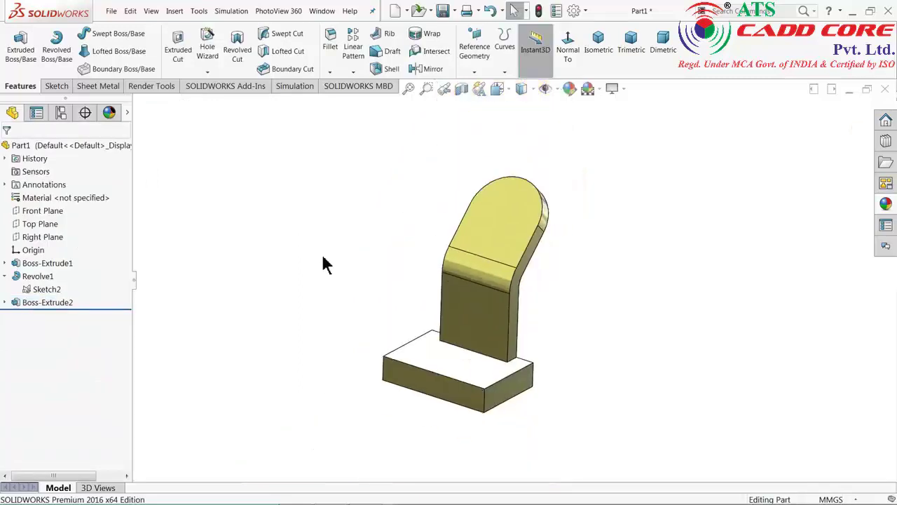
pyautogui.moveTo(322, 254)
pyautogui.mouseDown(button='middle')
pyautogui.moveTo(283, 227)
pyautogui.moveTo(322, 258)
pyautogui.mouseUp(button='middle')
pyautogui.scroll(-2, 505, 290)
pyautogui.scroll(-2, 505, 290)
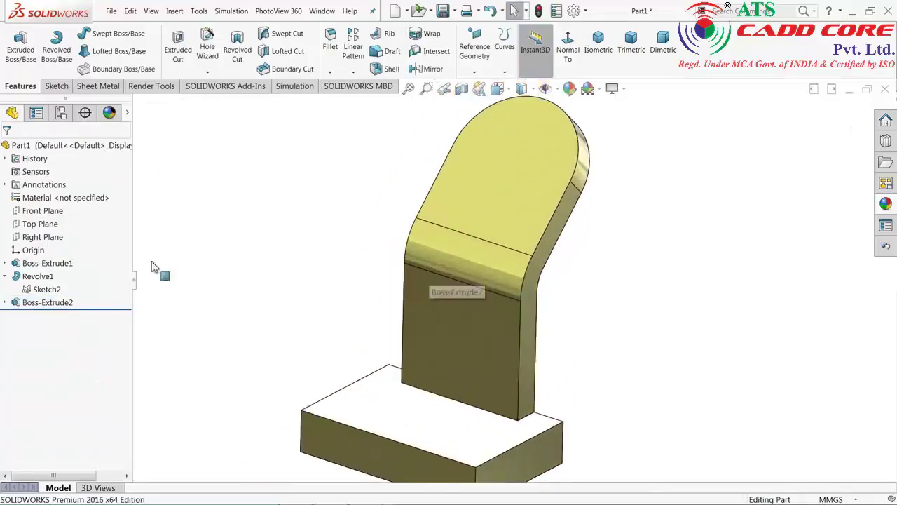
pyautogui.click(28, 289)
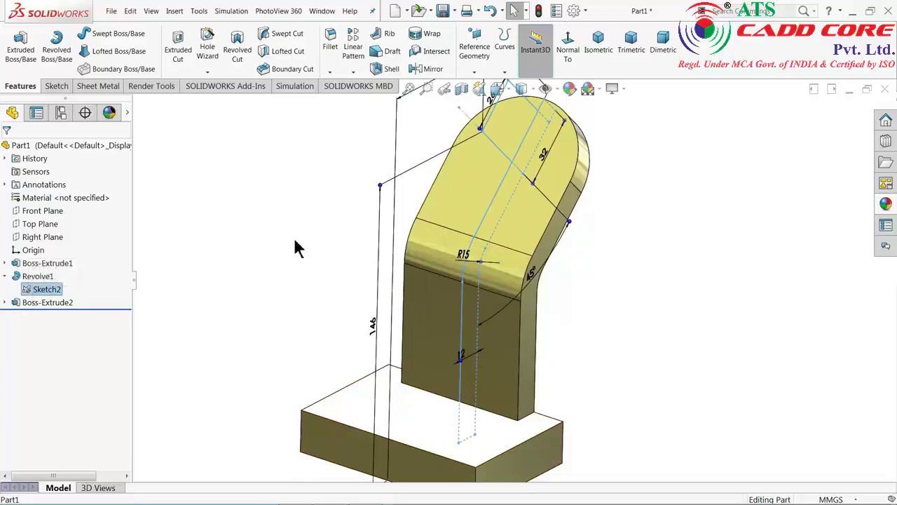
# Step: Revolve Sketch2's square top region 360° about Line10 into the cylindrical boss
pyautogui.scroll(-1, 585, 194)
pyautogui.scroll(-2, 585, 194)
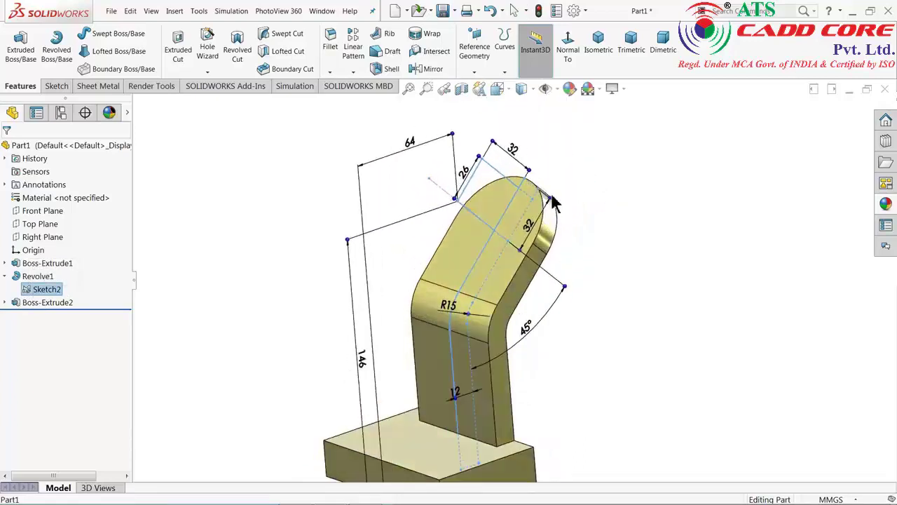
pyautogui.scroll(-2, 546, 175)
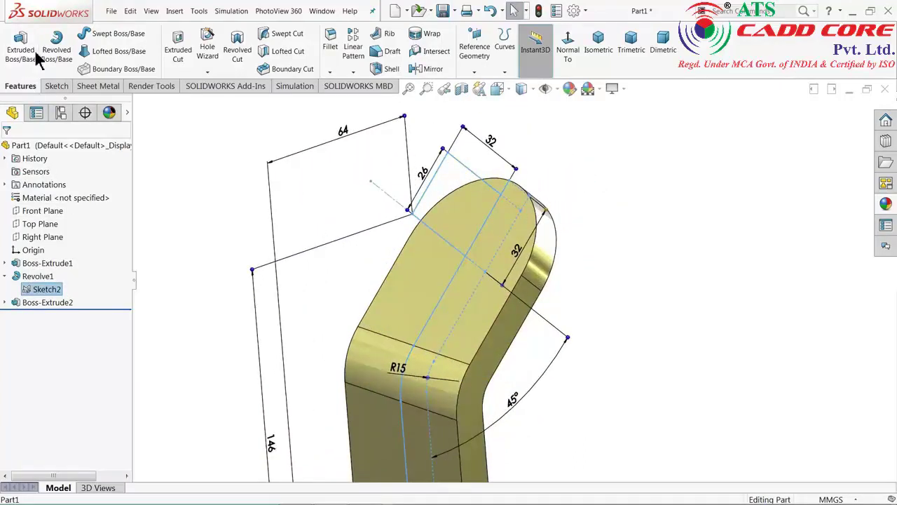
pyautogui.click(61, 52)
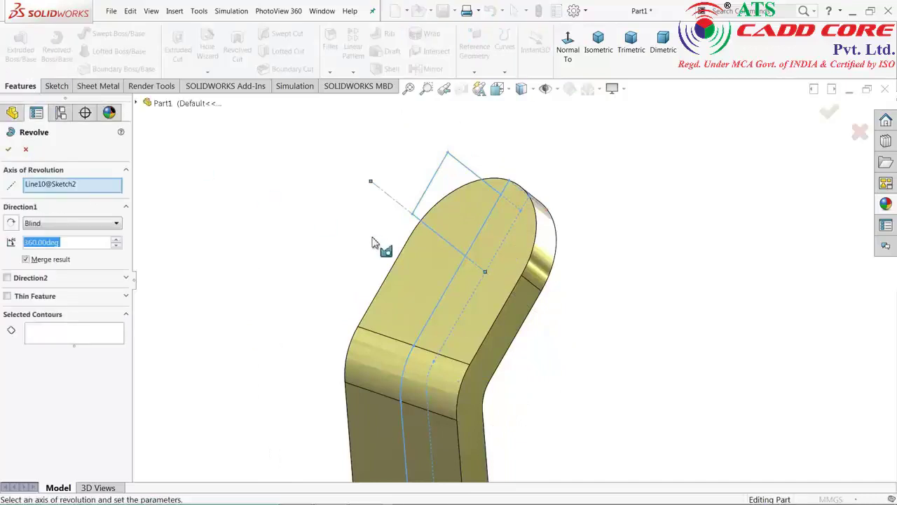
pyautogui.click(61, 185)
pyautogui.scroll(-1, 475, 222)
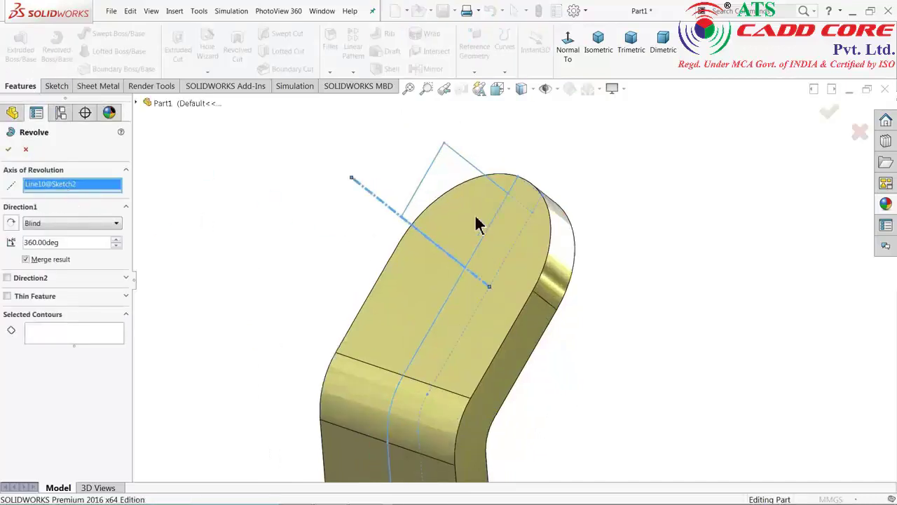
pyautogui.scroll(-1, 421, 227)
pyautogui.click(62, 340)
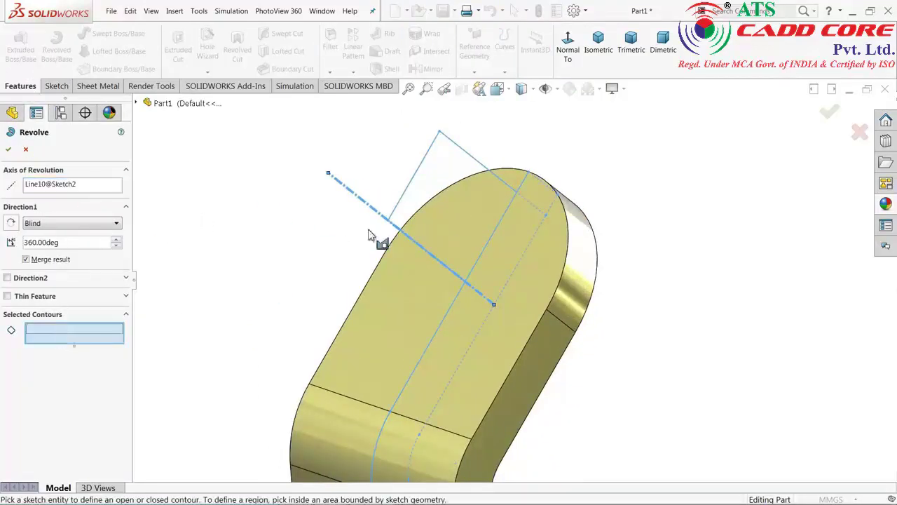
pyautogui.click(442, 200)
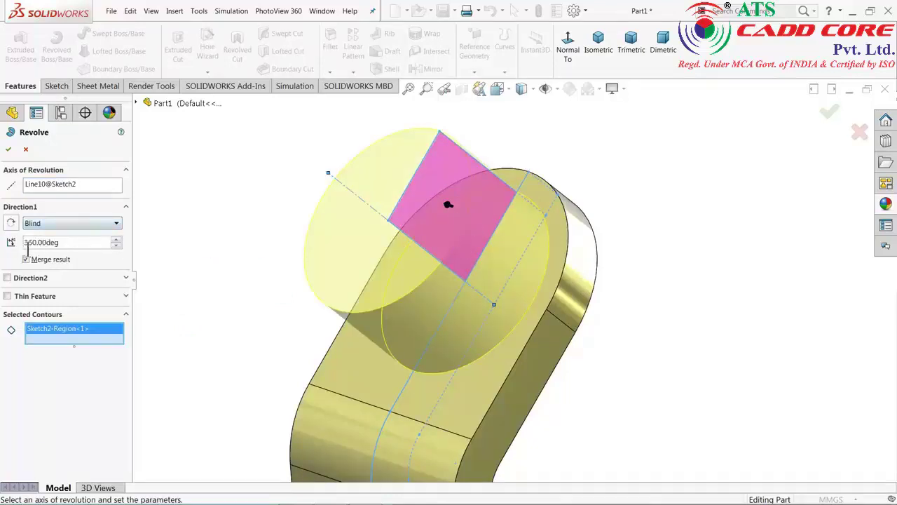
pyautogui.click(7, 149)
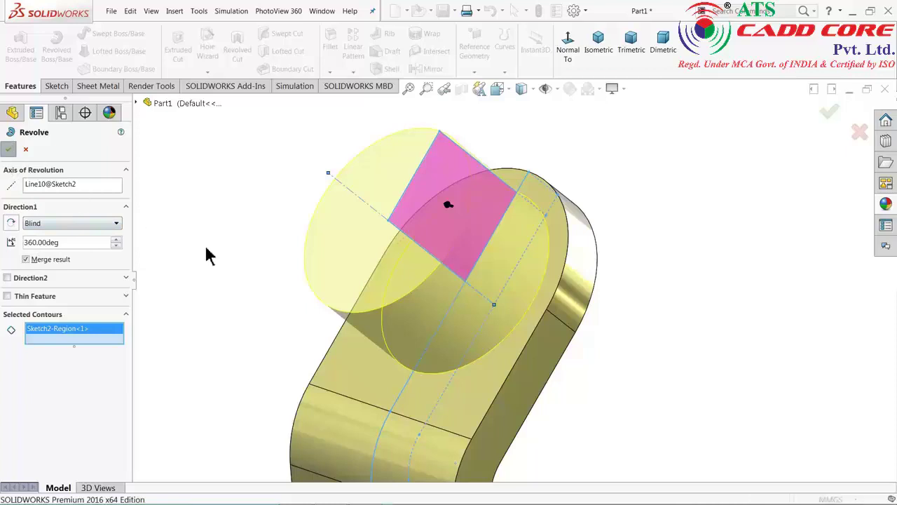
# Step: Open a sketch on the cylinder's end face, then leave it unused
pyautogui.moveTo(222, 239)
pyautogui.mouseDown(button='middle')
pyautogui.moveTo(351, 301)
pyautogui.moveTo(517, 284)
pyautogui.moveTo(515, 270)
pyautogui.mouseUp(button='middle')
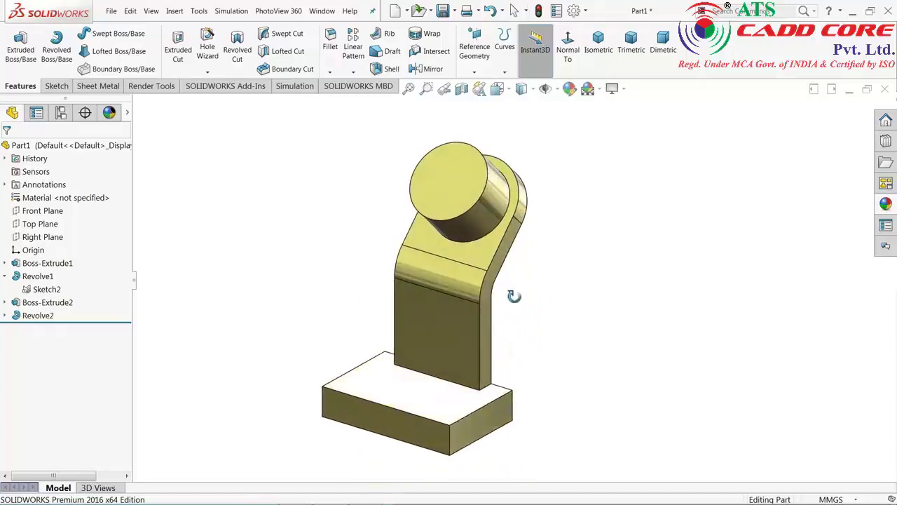
pyautogui.click(444, 185)
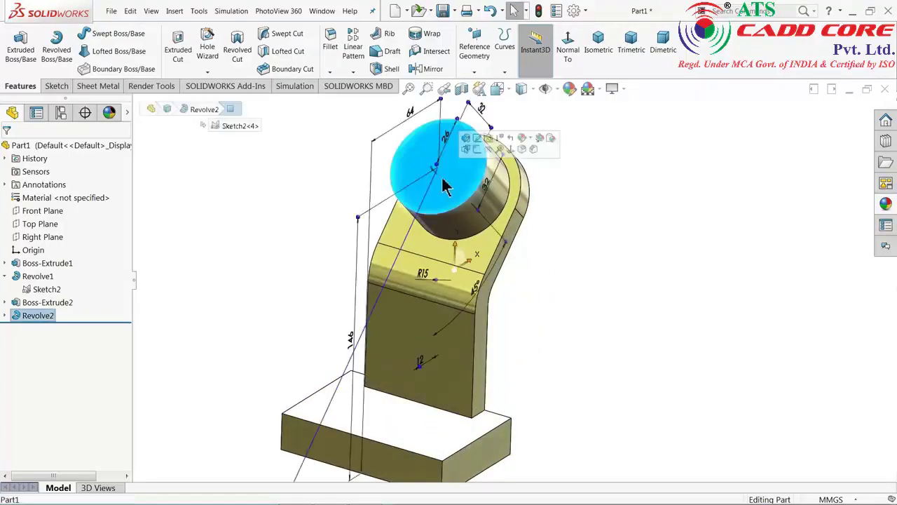
pyautogui.click(474, 147)
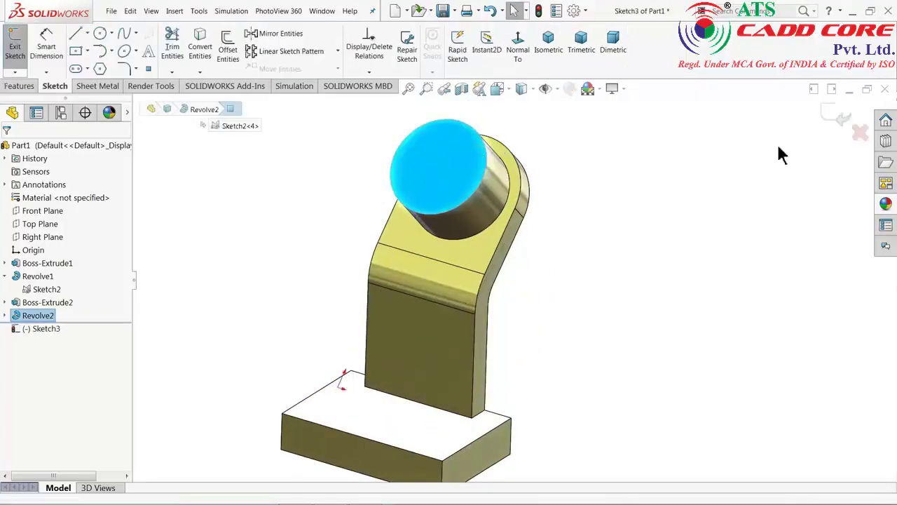
pyautogui.click(833, 114)
pyautogui.click(665, 177)
pyautogui.scroll(2, 454, 293)
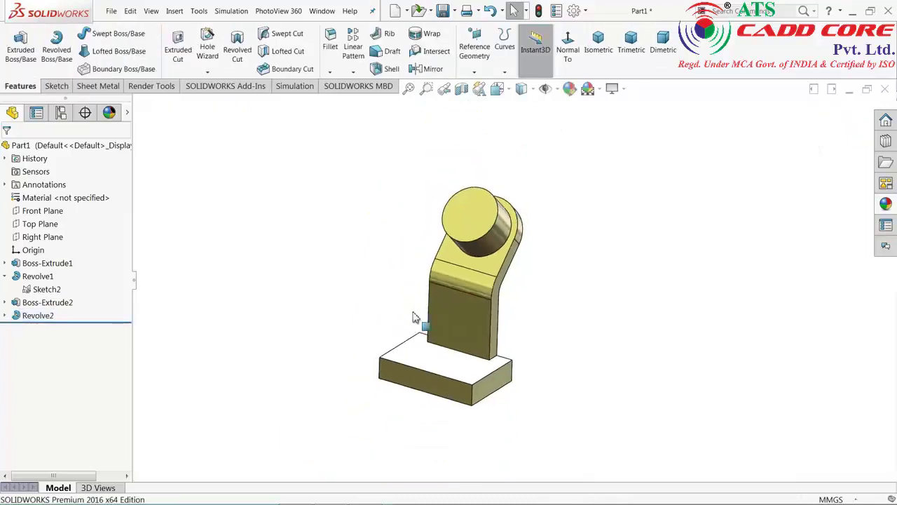
# Step: Orbit the part slightly to a new angle
pyautogui.moveTo(476, 308); pyautogui.dragTo(360, 322, button='middle')
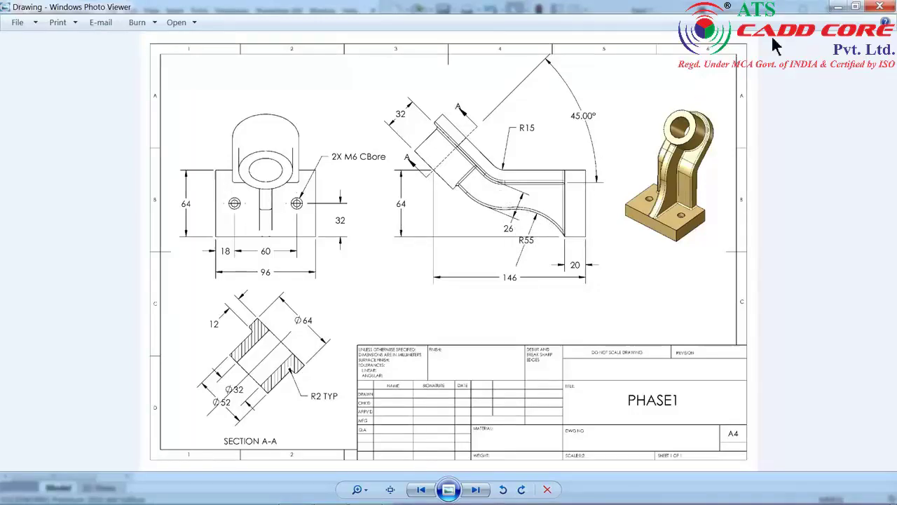
# Step: Start a sketch on the Right Plane, viewed Normal To
pyautogui.click(839, 8)
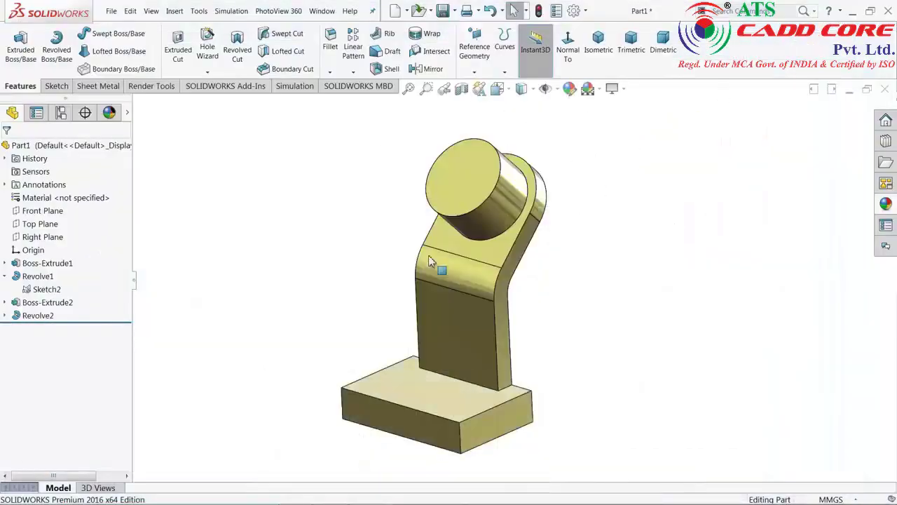
pyautogui.click(31, 237)
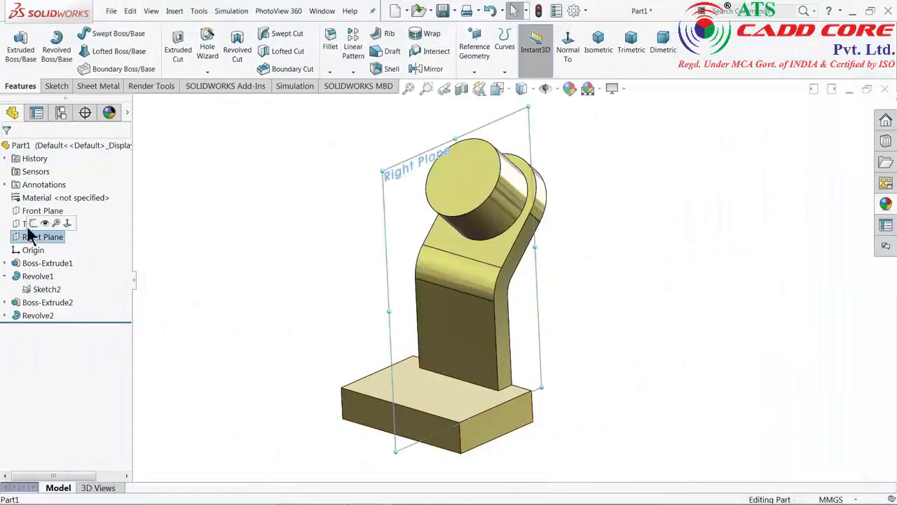
pyautogui.click(35, 225)
pyautogui.click(517, 45)
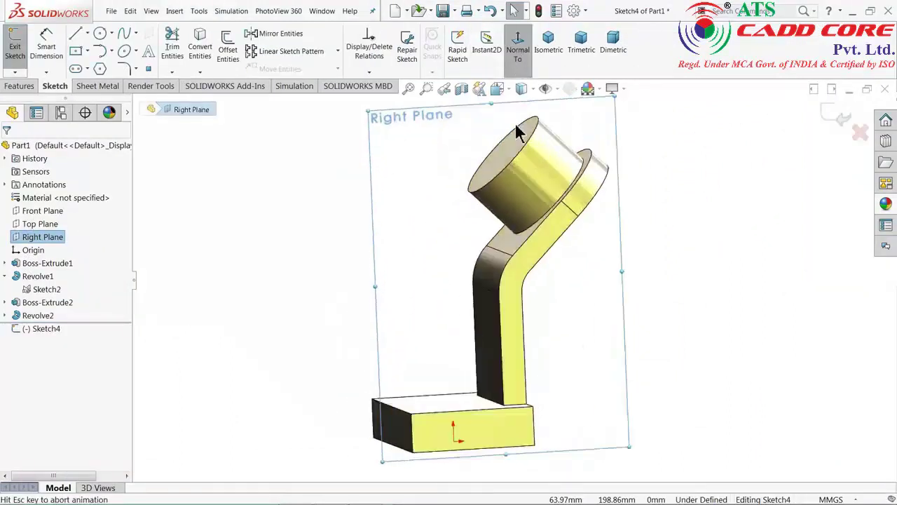
# Step: Offset the arm's straight and curved bend edges 26 mm, reversed to the other side
pyautogui.click(528, 245)
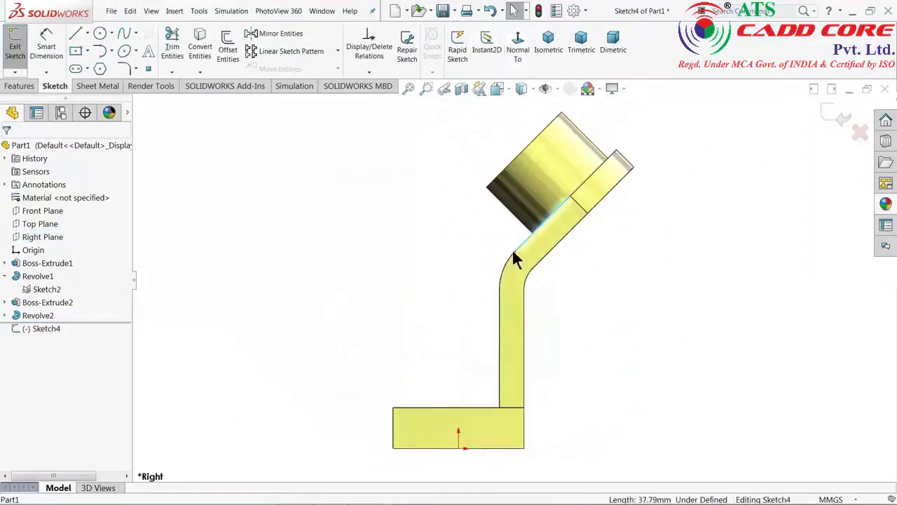
pyautogui.keyDown('ctrl'); pyautogui.click(508, 277); pyautogui.keyUp('ctrl')
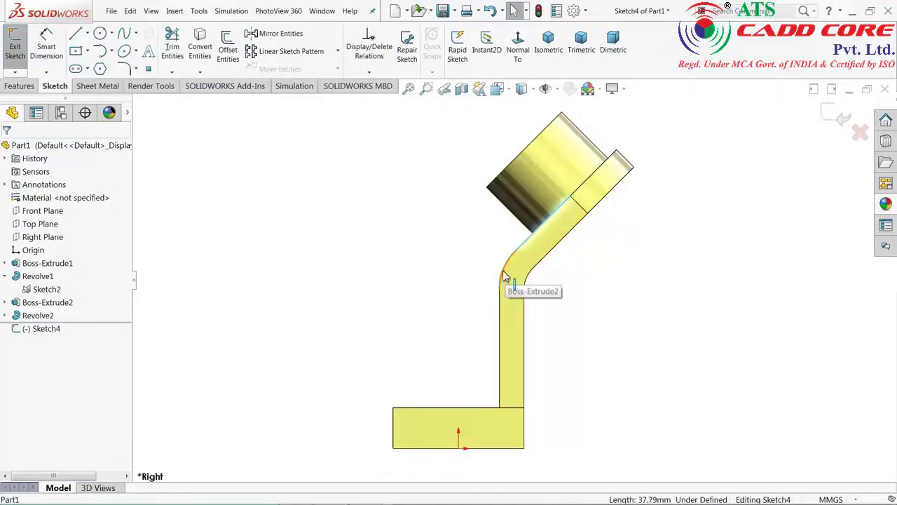
pyautogui.click(229, 50)
pyautogui.write('26')
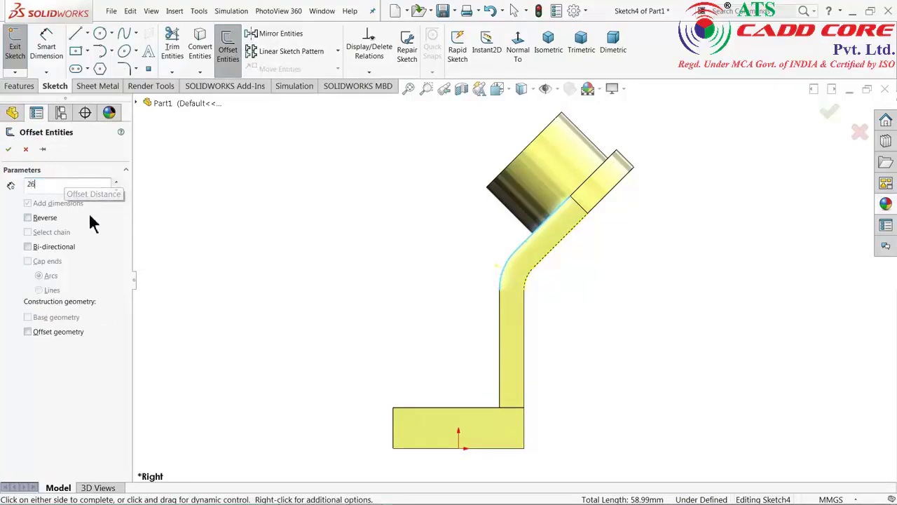
pyautogui.press('Return')
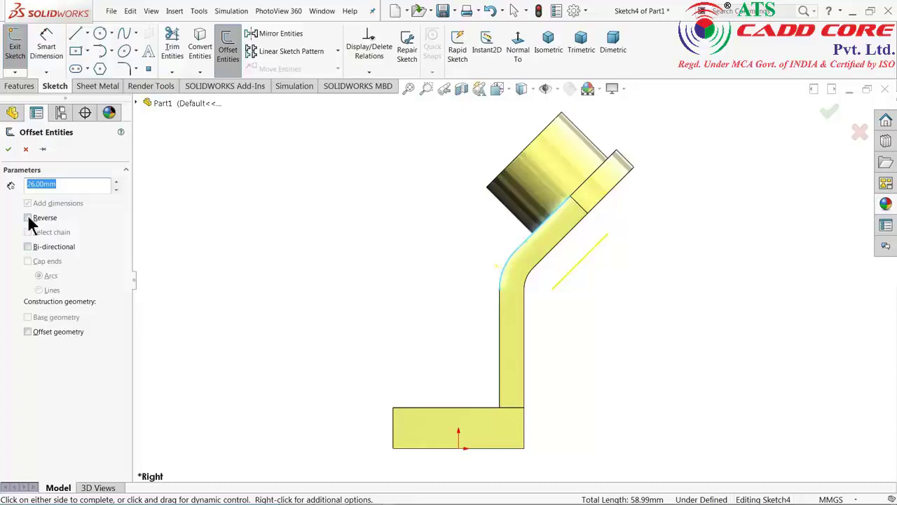
pyautogui.click(28, 218)
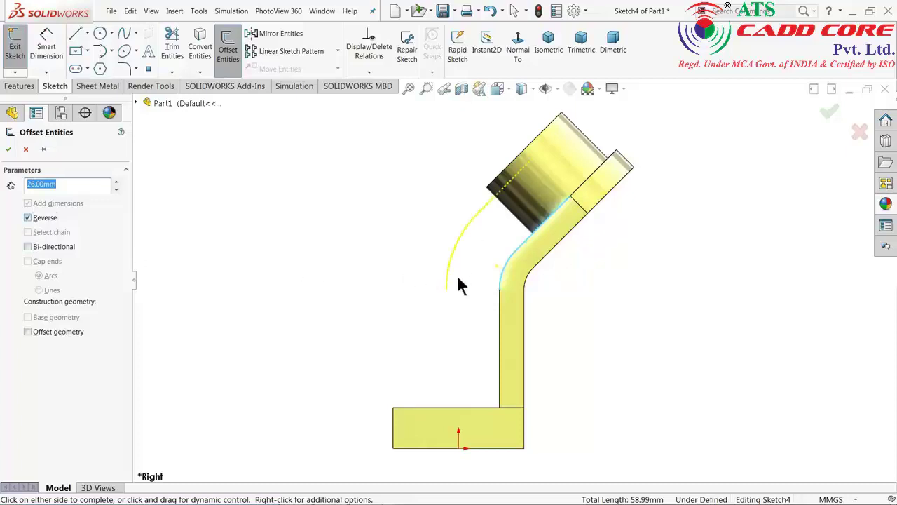
pyautogui.click(9, 149)
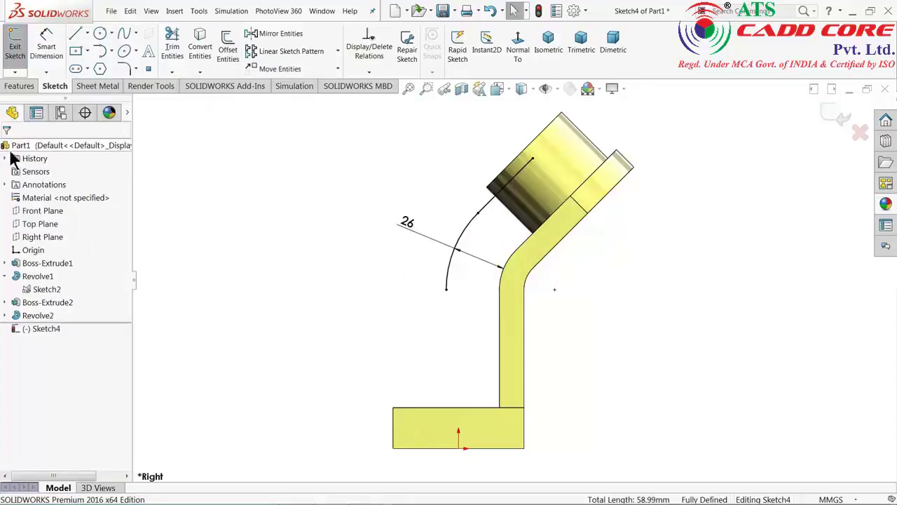
# Step: Draw a tangent arc from the offset arc's end down to the base's top corner
pyautogui.click(447, 291)
pyautogui.moveTo(448, 314); pyautogui.dragTo(449, 314)
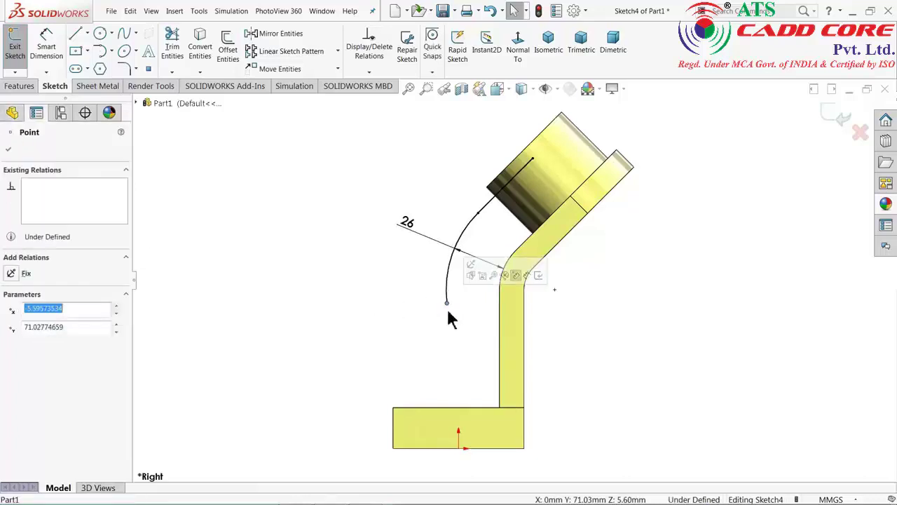
pyautogui.click(112, 50)
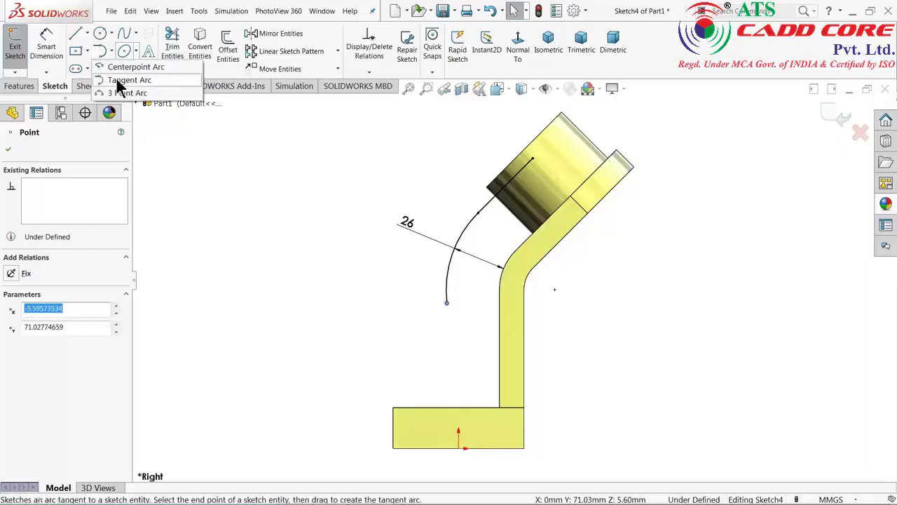
pyautogui.click(118, 80)
pyautogui.click(448, 303)
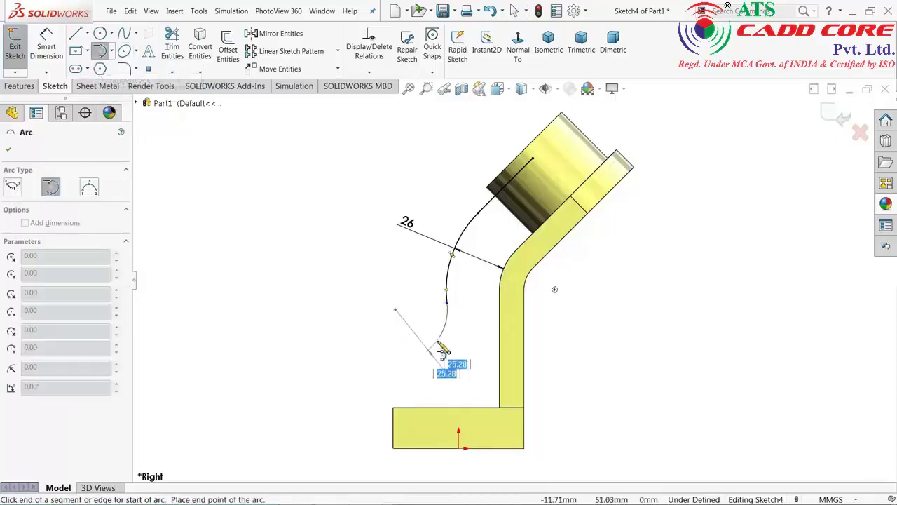
pyautogui.click(392, 406)
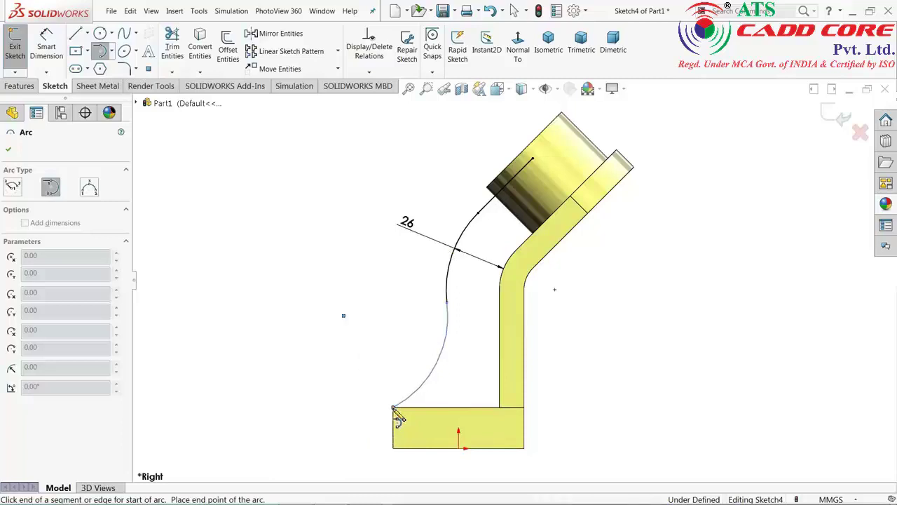
pyautogui.rightClick(303, 307)
pyautogui.click(324, 249)
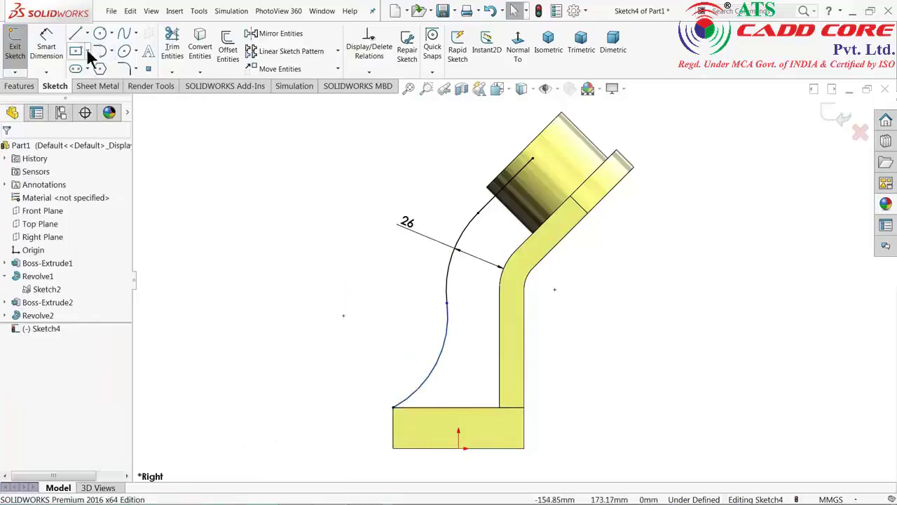
# Step: Dimension the lower arc R55 and exit the rib sketch
pyautogui.click(52, 44)
pyautogui.click(441, 359)
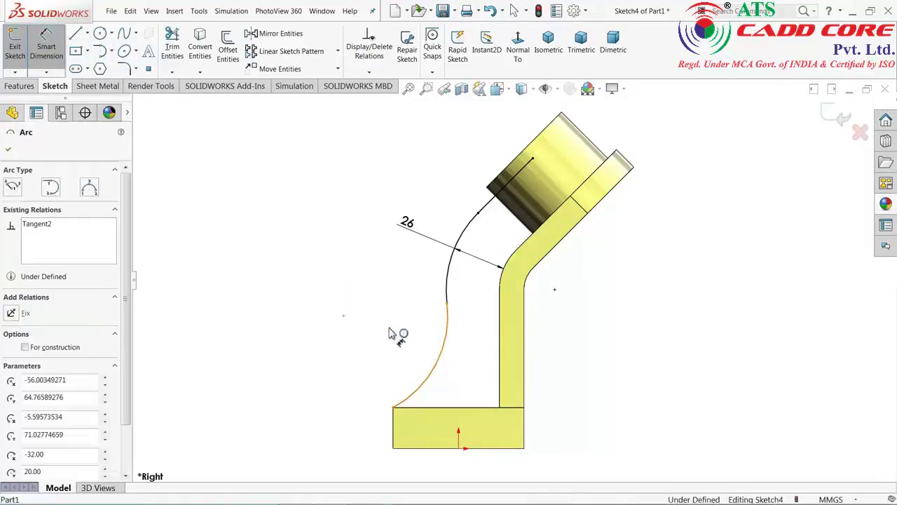
pyautogui.click(382, 340)
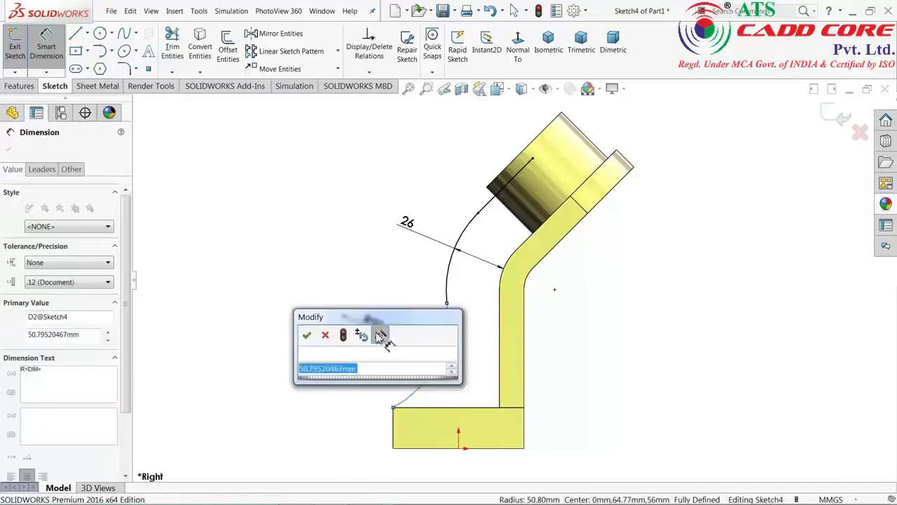
pyautogui.write('55')
pyautogui.click(307, 335)
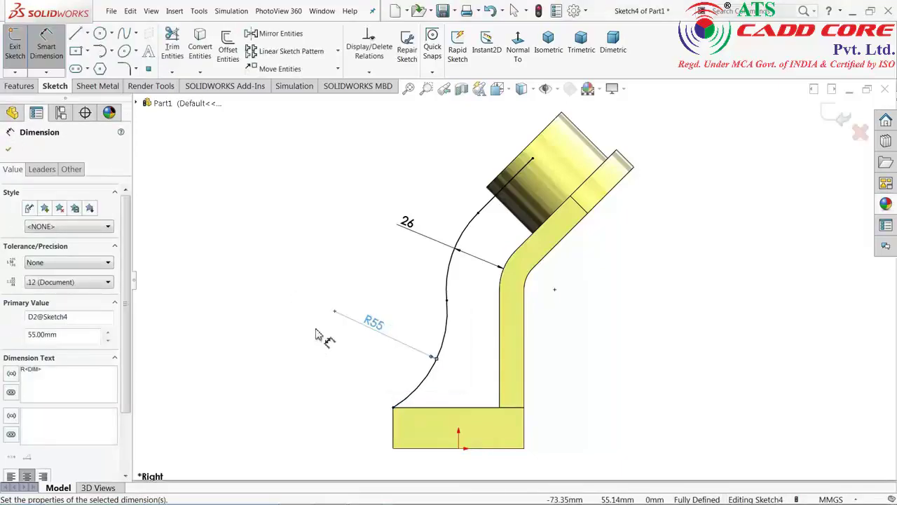
pyautogui.moveTo(701, 254); pyautogui.dragTo(804, 133, button='middle')
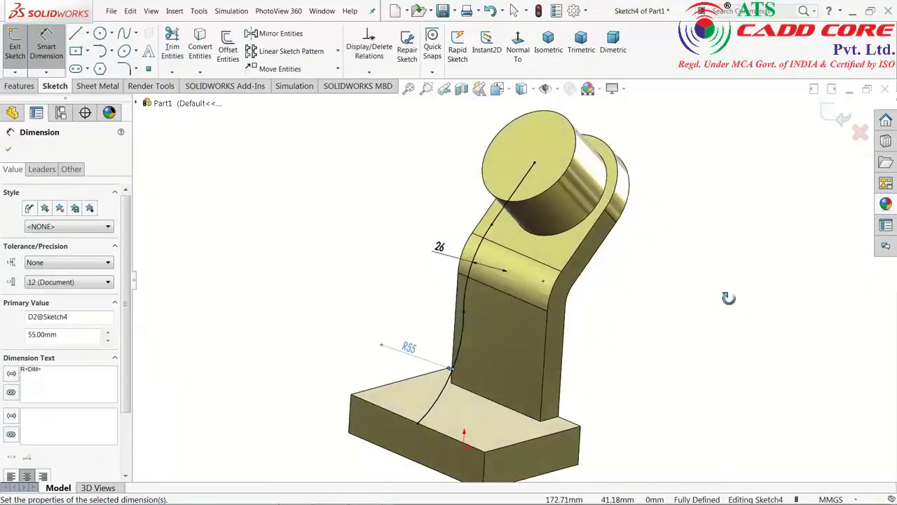
pyautogui.click(831, 119)
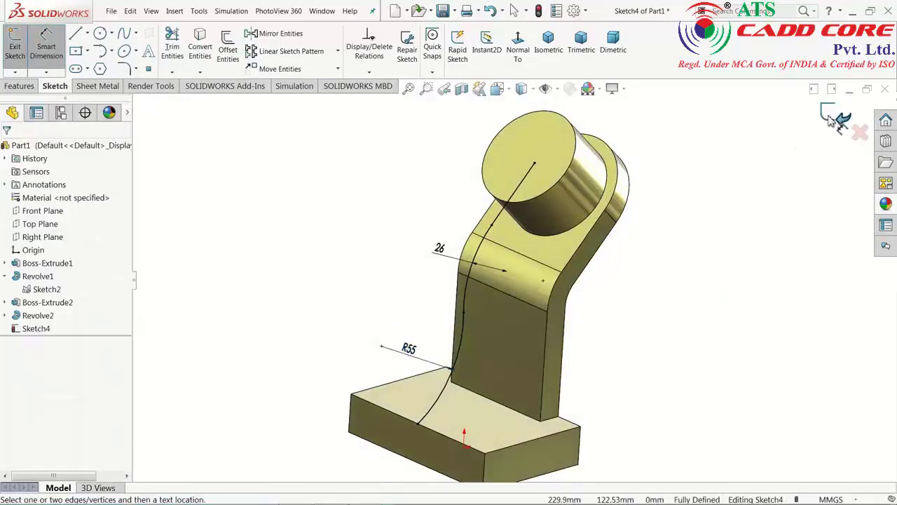
pyautogui.click(834, 120)
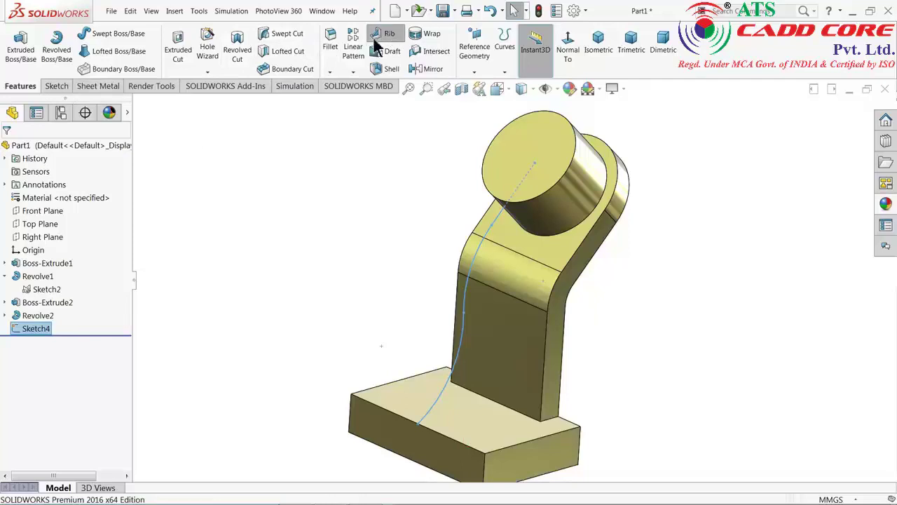
pyautogui.click(378, 35)
pyautogui.scroll(-2, 489, 298)
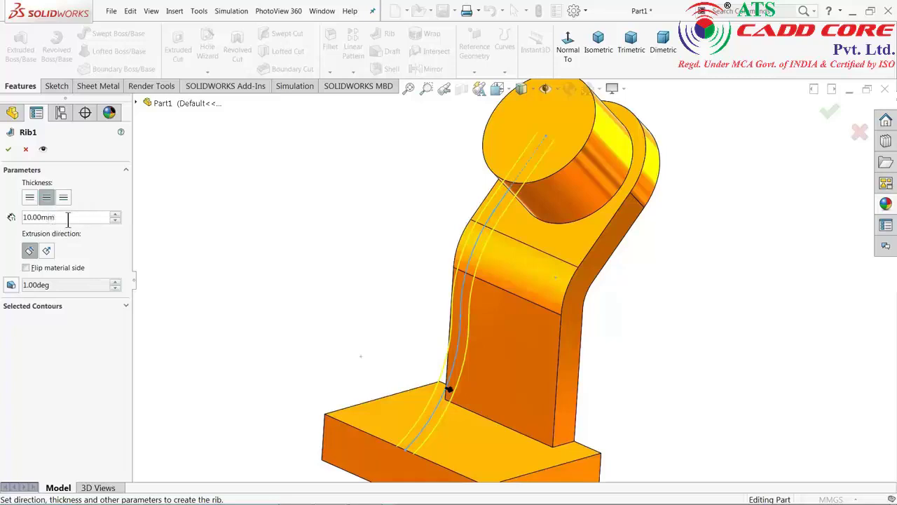
pyautogui.write('12')
pyautogui.press('Return')
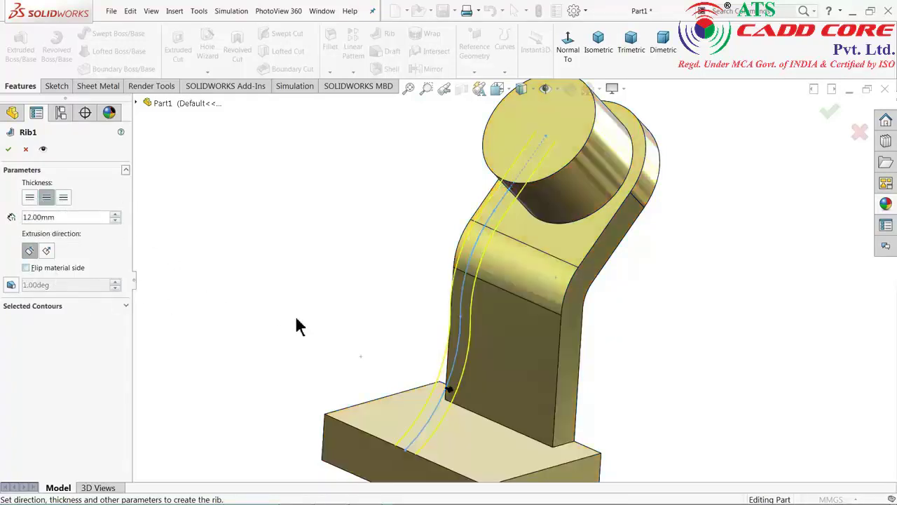
pyautogui.moveTo(298, 326)
pyautogui.mouseDown(button='middle')
pyautogui.moveTo(287, 314)
pyautogui.moveTo(500, 416)
pyautogui.mouseUp(button='middle')
pyautogui.scroll(-3, 437, 390)
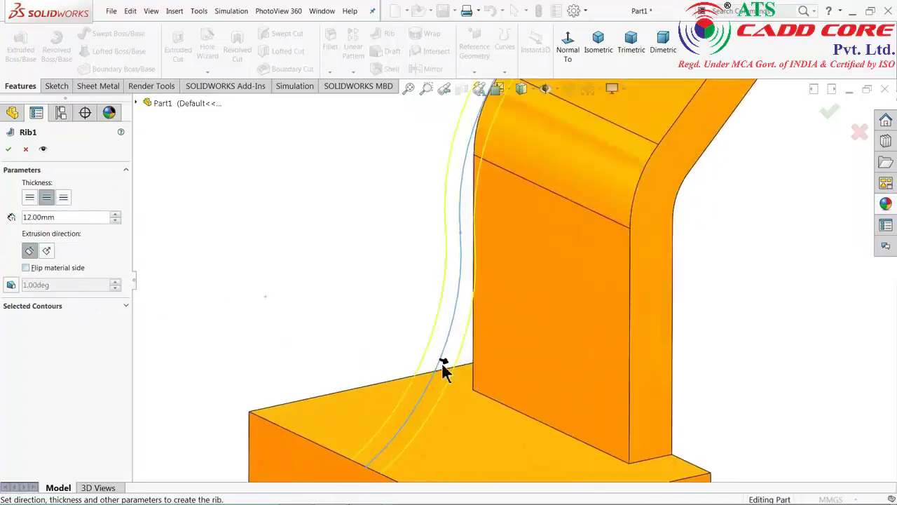
pyautogui.scroll(4, 443, 362)
pyautogui.moveTo(290, 290)
pyautogui.mouseDown(button='middle')
pyautogui.moveTo(314, 256)
pyautogui.moveTo(349, 254)
pyautogui.mouseUp(button='middle')
pyautogui.click(9, 150)
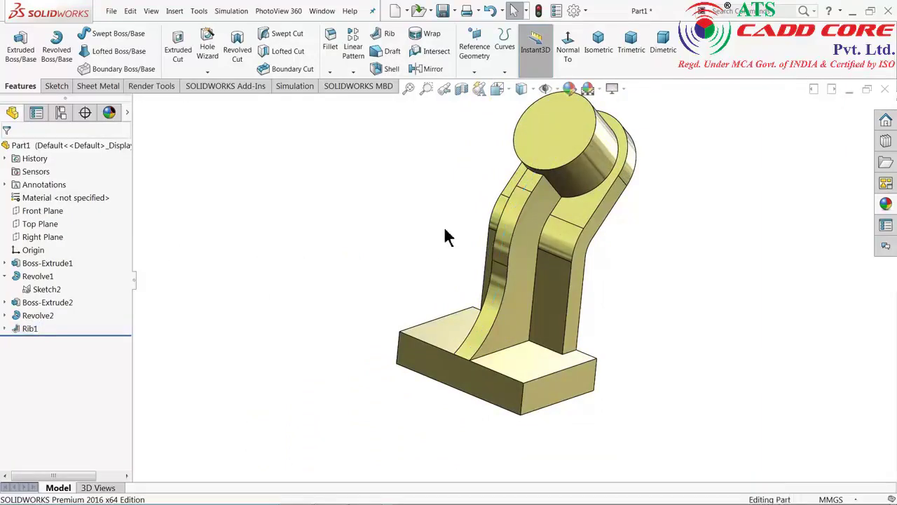
pyautogui.scroll(-2, 393, 256)
pyautogui.moveTo(393, 256)
pyautogui.mouseDown(button='middle')
pyautogui.moveTo(433, 257)
pyautogui.moveTo(437, 231)
pyautogui.moveTo(392, 267)
pyautogui.mouseUp(button='middle')
# Step: Sketch a 32 mm diameter circle centred on the boss's top face
pyautogui.scroll(2, 392, 267)
pyautogui.scroll(-2, 558, 178)
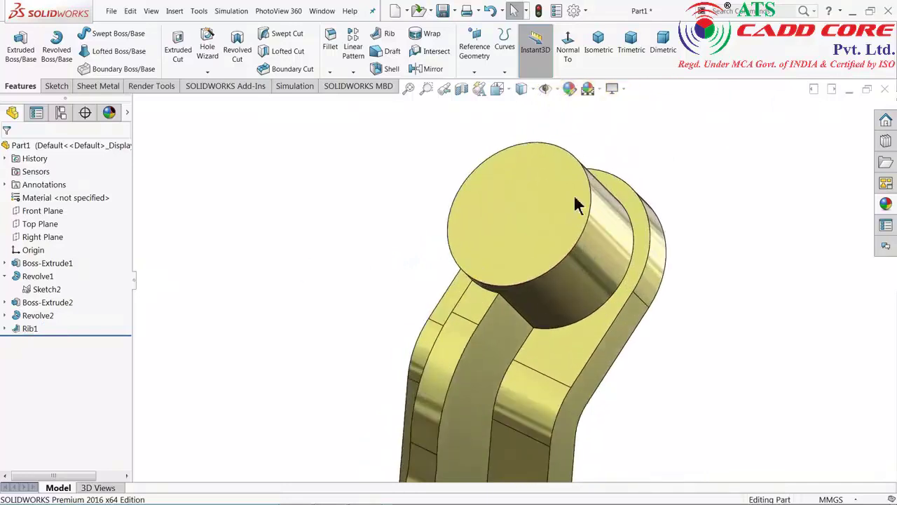
pyautogui.scroll(-2, 574, 194)
pyautogui.click(519, 217)
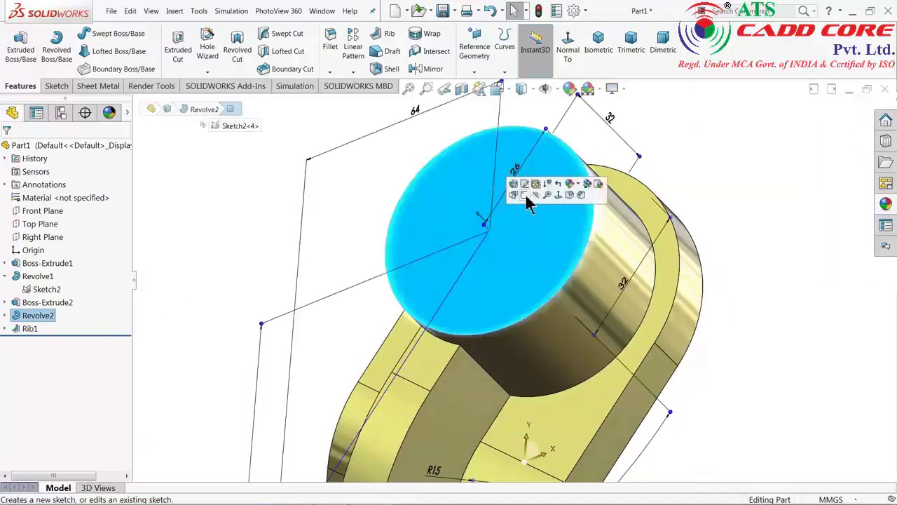
pyautogui.click(525, 195)
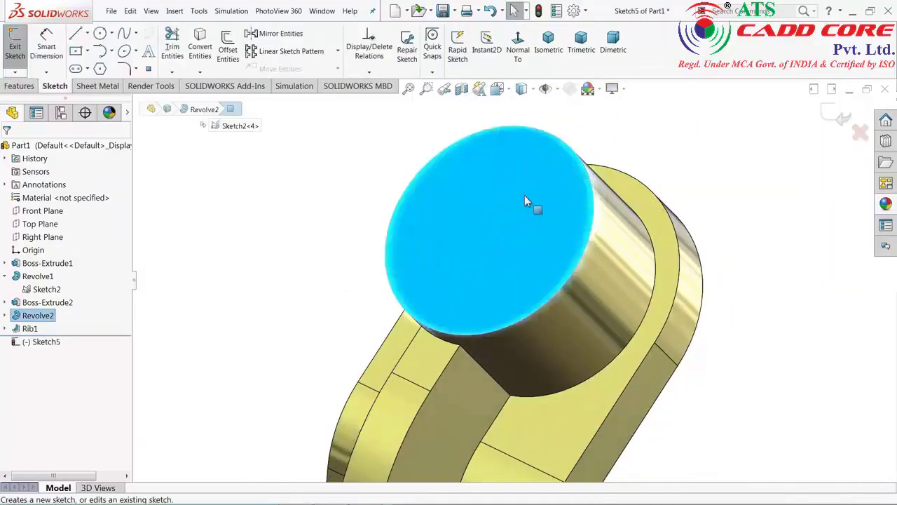
pyautogui.click(99, 33)
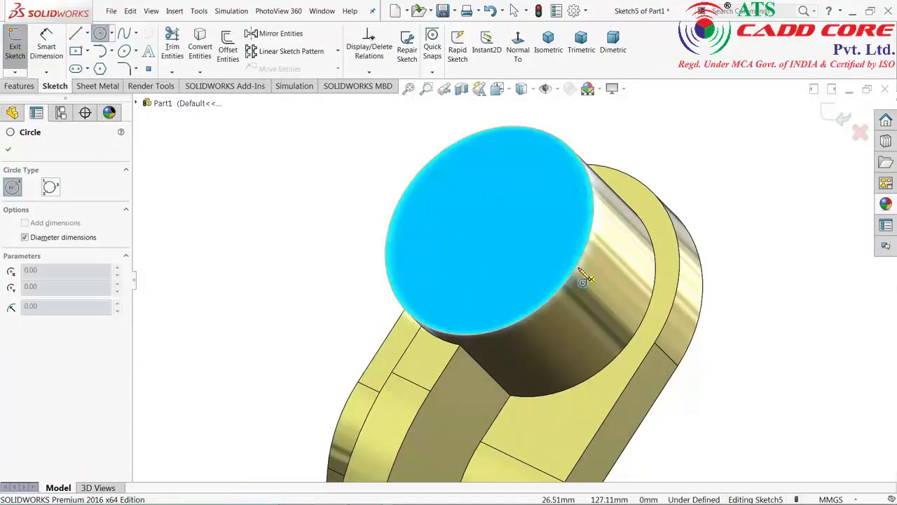
pyautogui.click(489, 230)
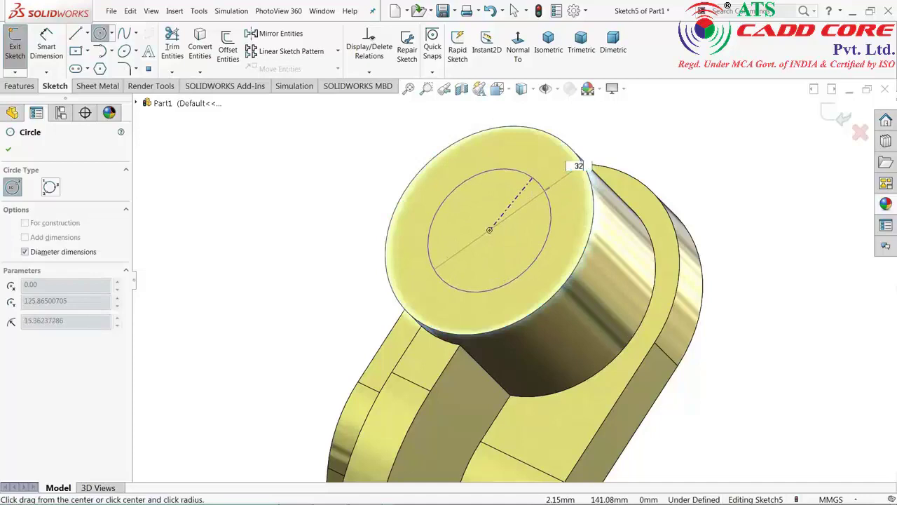
pyautogui.click(530, 178)
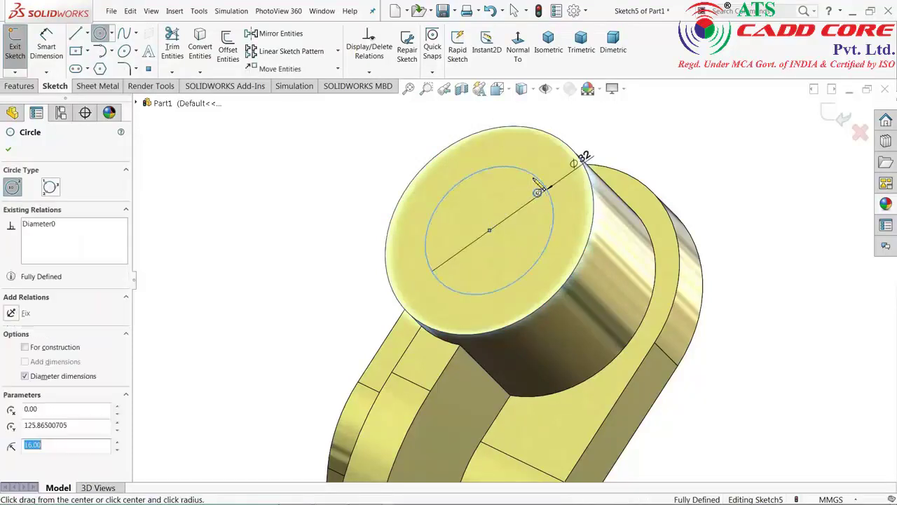
# Step: Extrude-cut the circle Through All to bore a hole through the boss
pyautogui.click(19, 86)
pyautogui.click(178, 52)
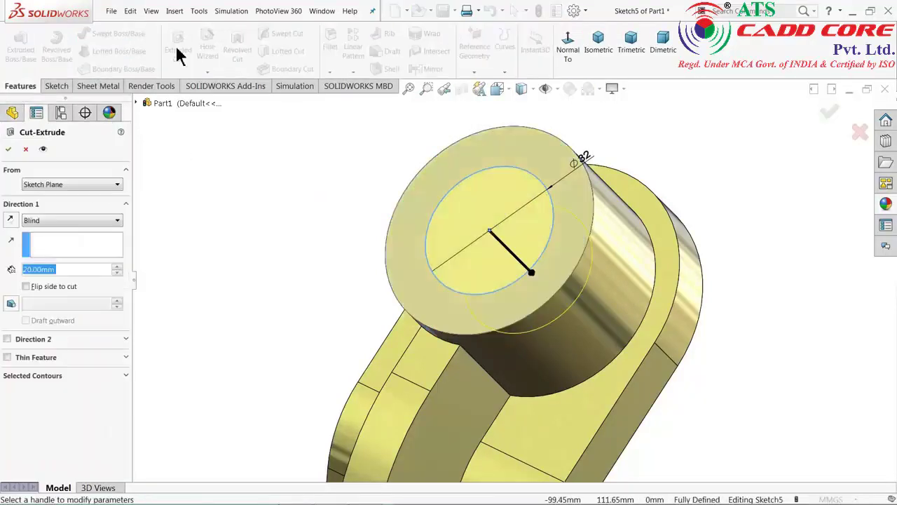
pyautogui.click(40, 219)
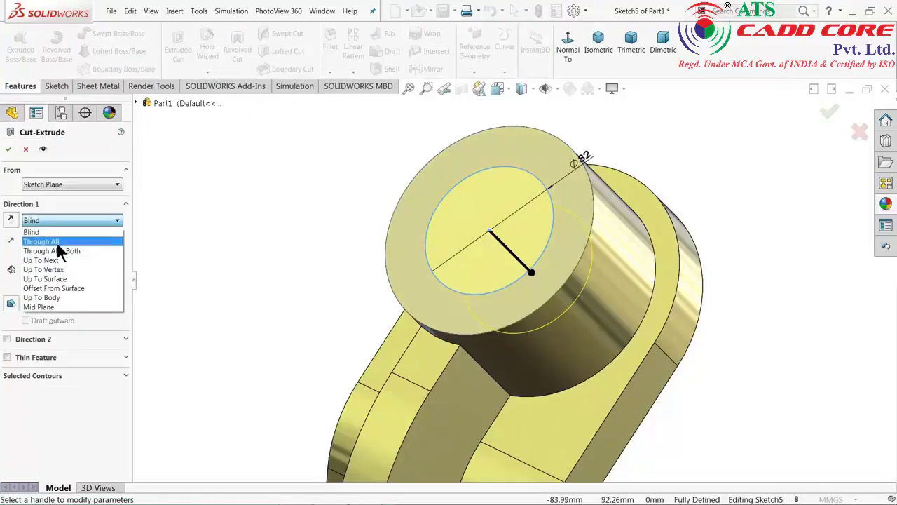
pyautogui.click(56, 241)
pyautogui.moveTo(279, 262)
pyautogui.mouseDown(button='middle')
pyautogui.moveTo(300, 284)
pyautogui.moveTo(296, 262)
pyautogui.moveTo(257, 246)
pyautogui.moveTo(334, 301)
pyautogui.mouseUp(button='middle')
pyautogui.scroll(3, 309, 286)
pyautogui.click(8, 150)
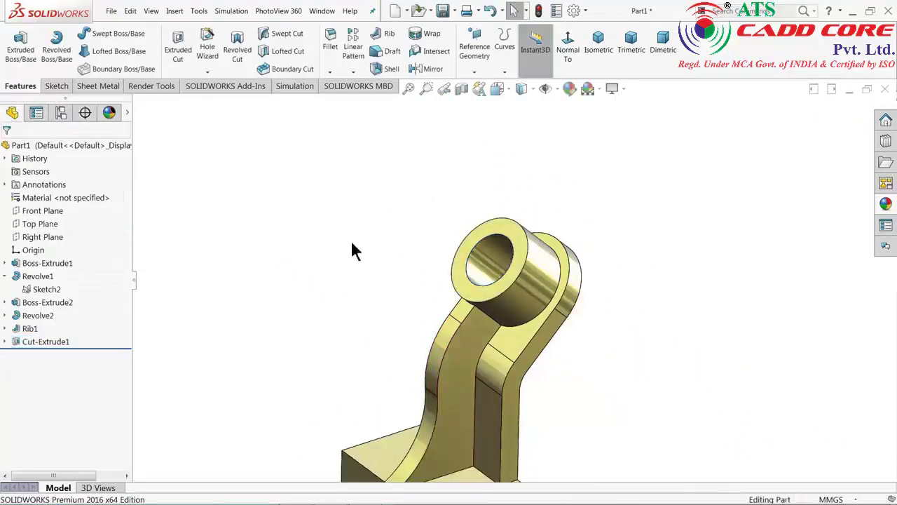
# Step: Start a fillet on the bored bracket
pyautogui.scroll(3, 350, 239)
pyautogui.scroll(-1, 525, 318)
pyautogui.scroll(-3, 519, 324)
pyautogui.scroll(1, 505, 317)
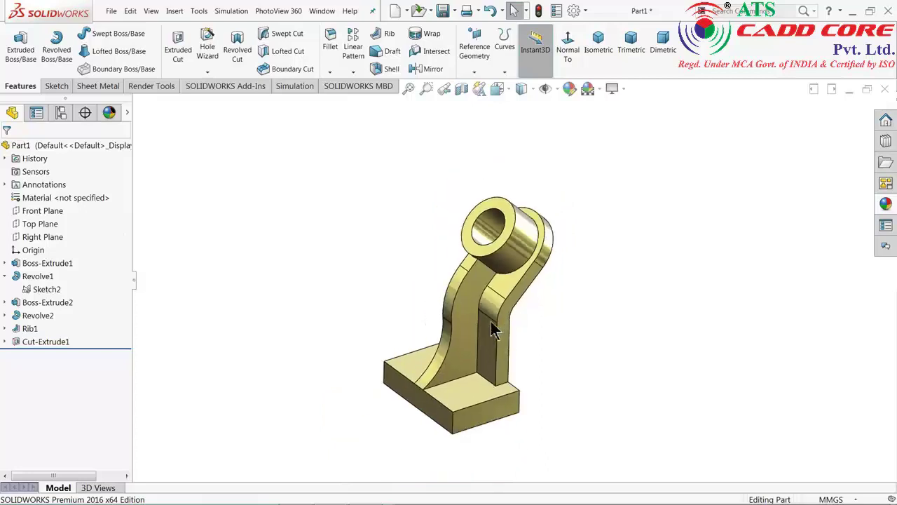
pyautogui.scroll(-1, 494, 329)
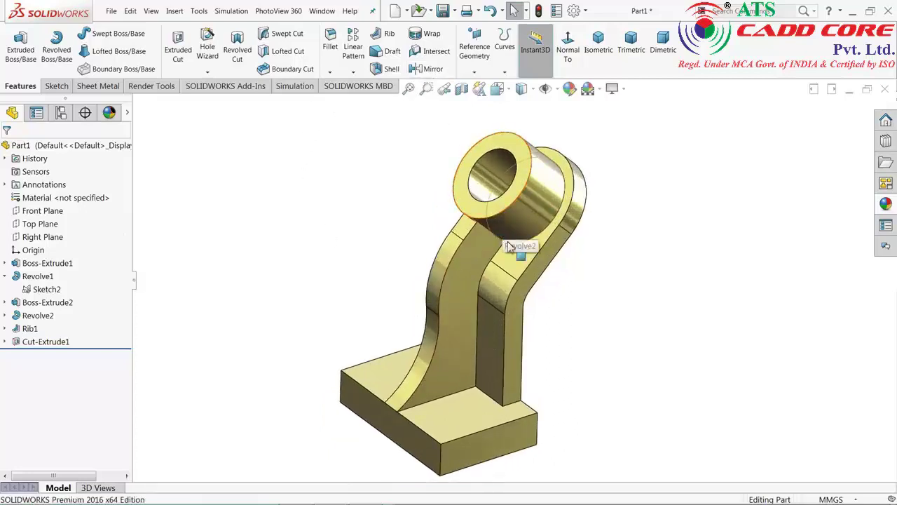
pyautogui.click(332, 44)
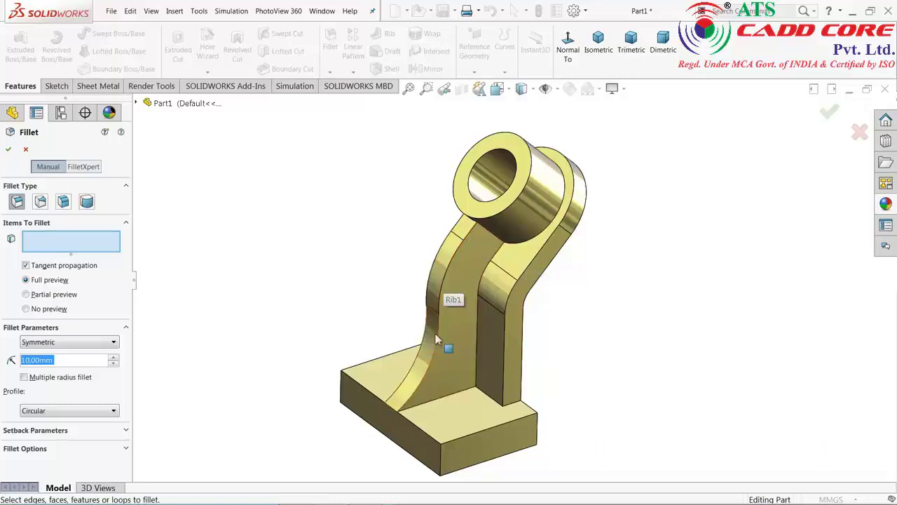
# Step: Round the arm's two faces with a 2 mm fillet
pyautogui.click(510, 261)
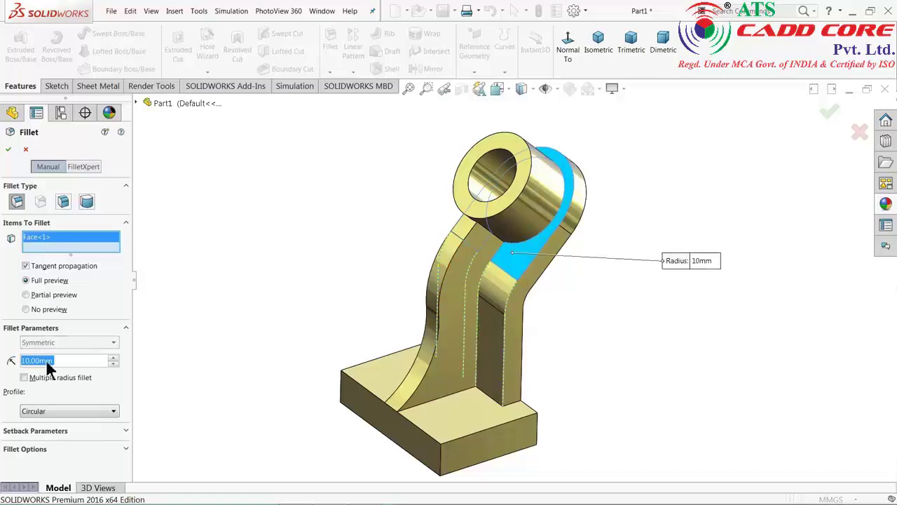
pyautogui.write('2')
pyautogui.press('Return')
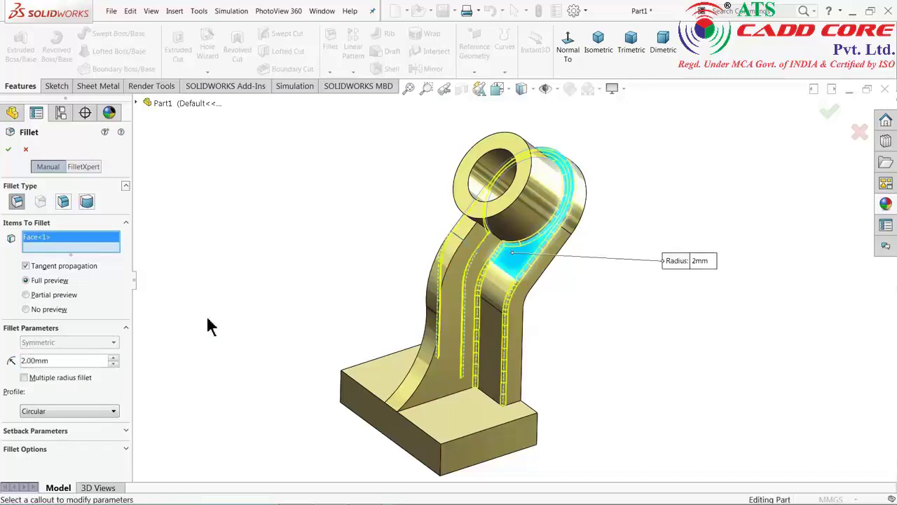
pyautogui.click(463, 237)
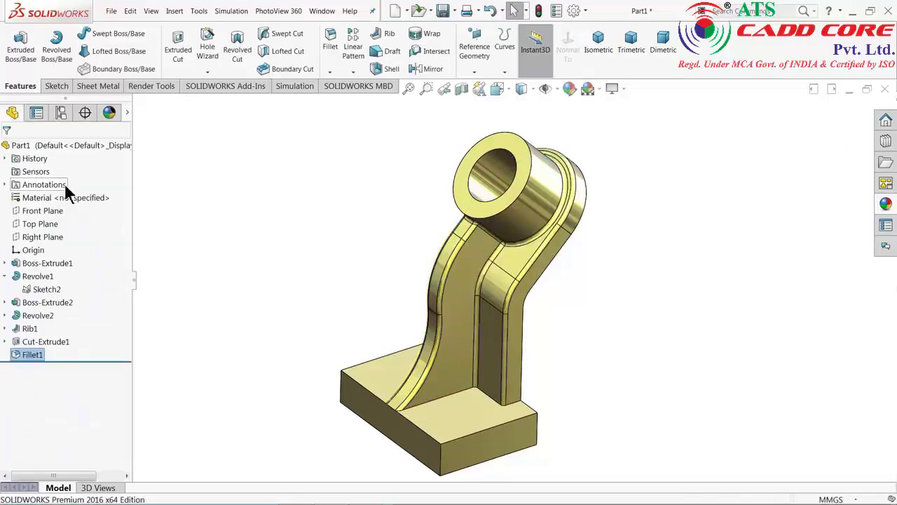
pyautogui.scroll(-3, 449, 426)
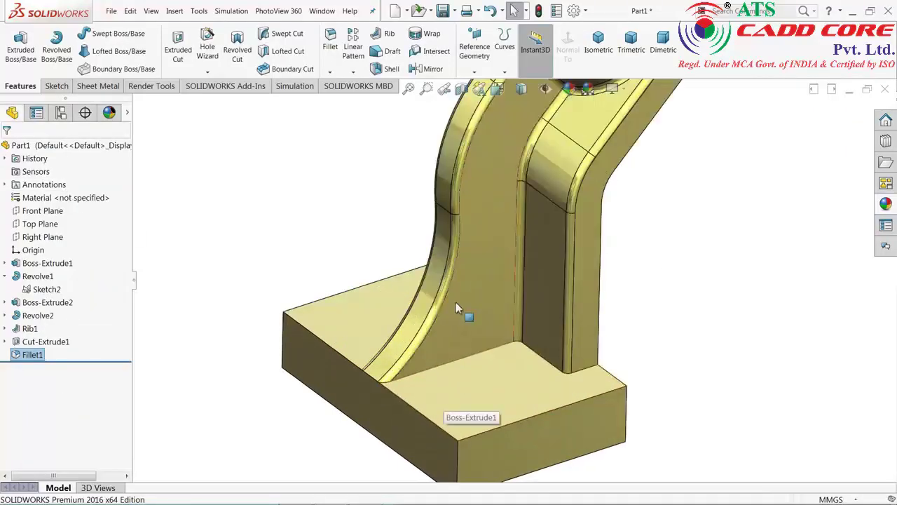
# Step: Fillet the two arm-to-base junction edges at 2 mm, then zoom to fit
pyautogui.click(460, 357)
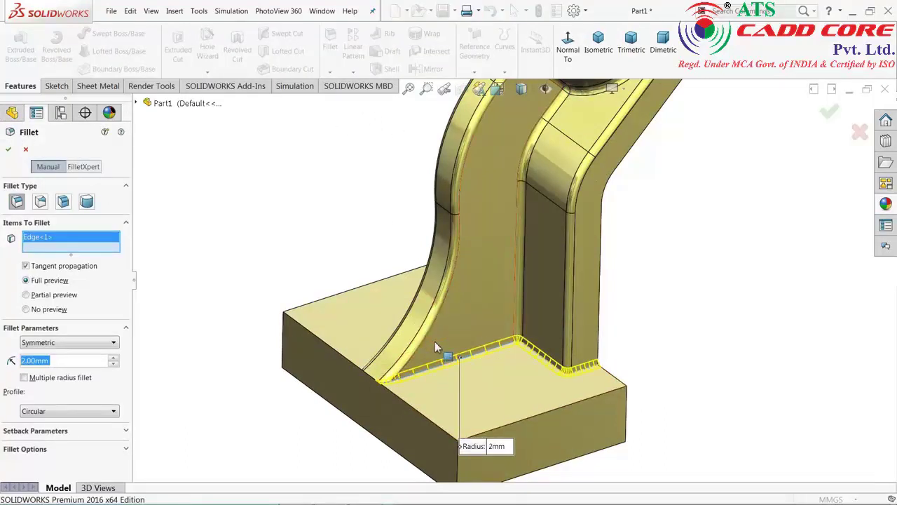
pyautogui.click(437, 344)
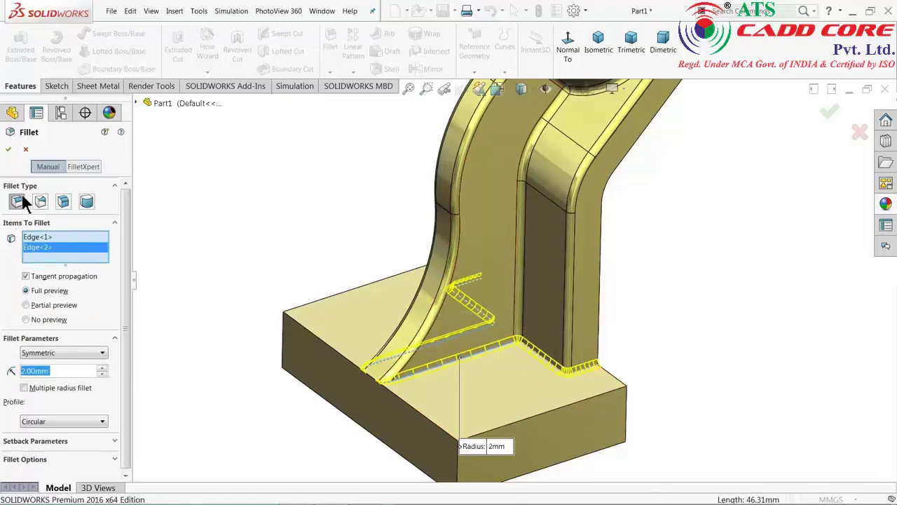
pyautogui.click(9, 149)
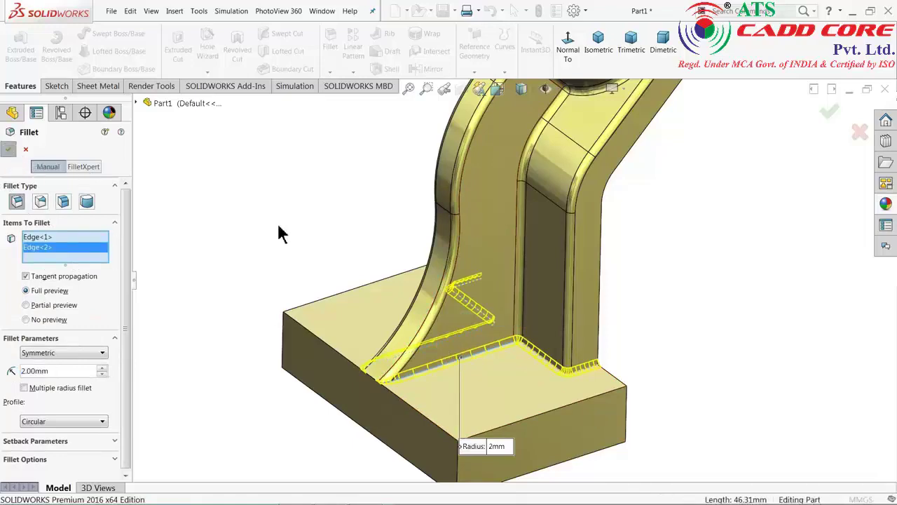
pyautogui.press('f')
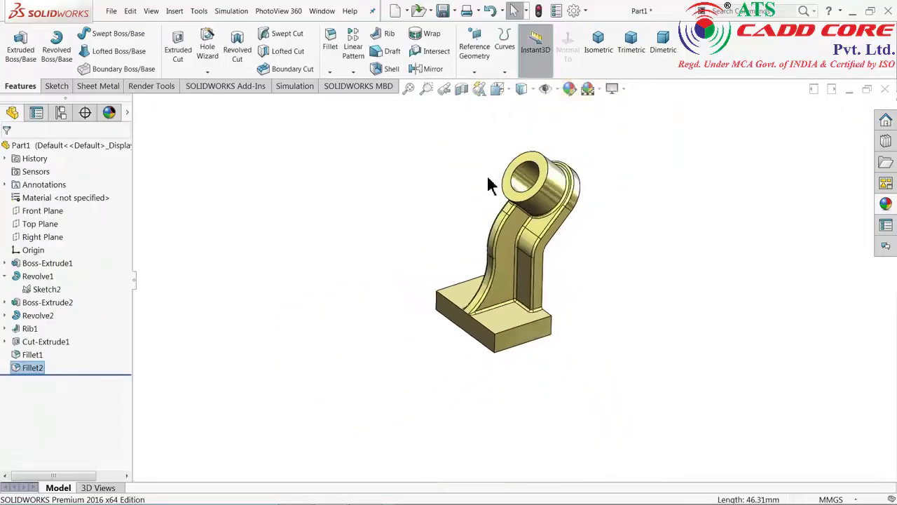
pyautogui.scroll(2, 545, 365)
# Step: View the base's top face Normal To and minimize the PHASE1 drawing in Photo Viewer
pyautogui.click(484, 389)
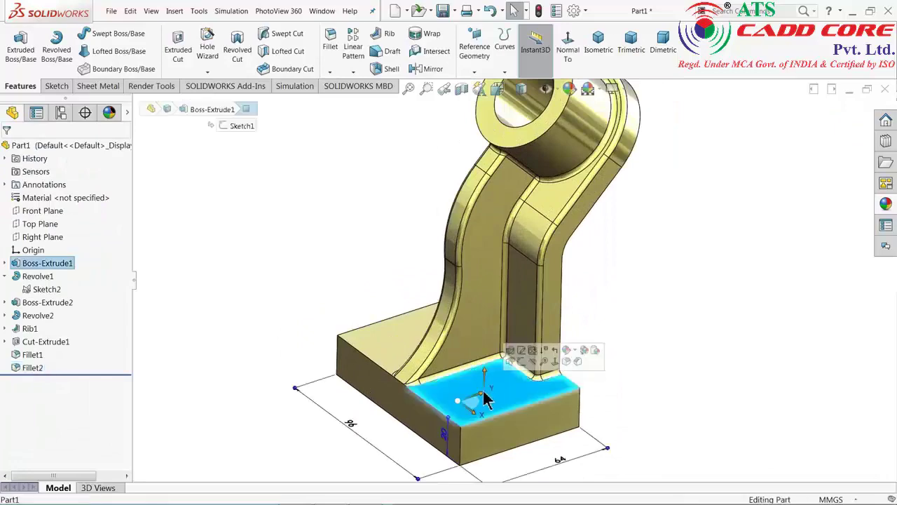
pyautogui.click(568, 60)
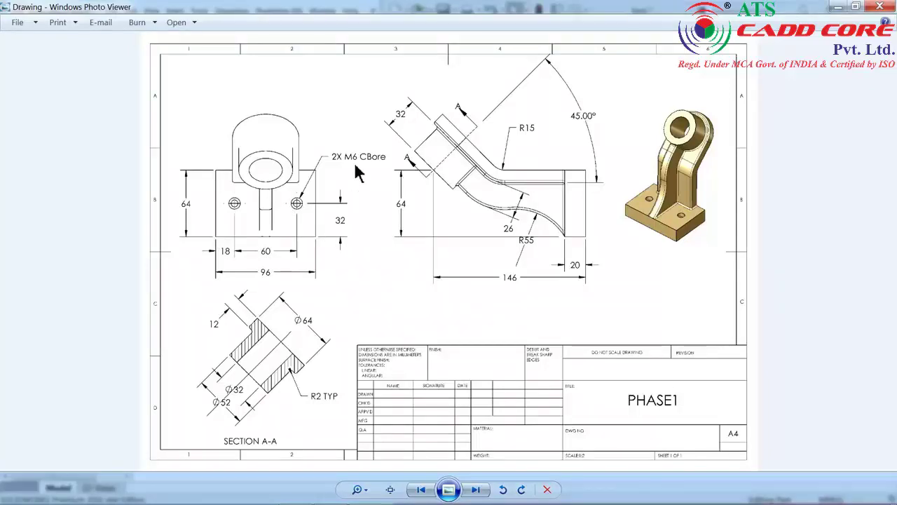
pyautogui.click(837, 8)
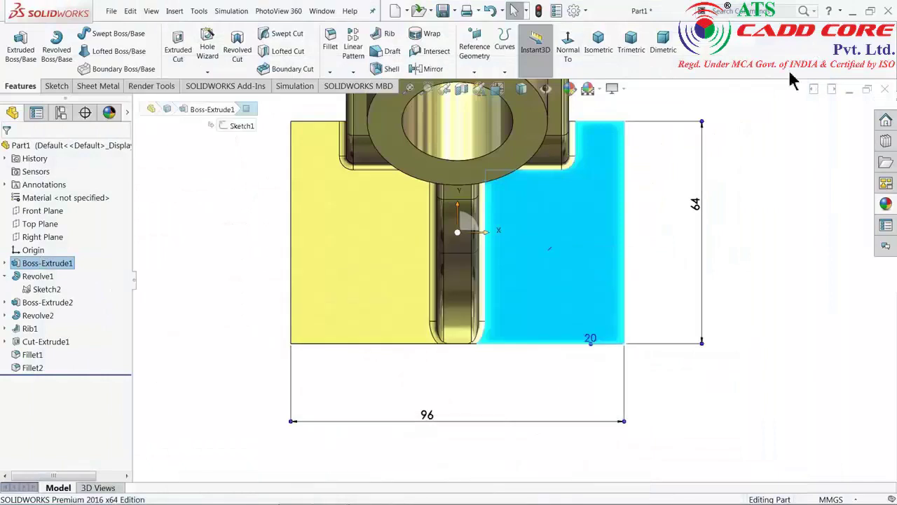
# Step: Define an ANSI Metric M6 socket head cap screw counterbore, Up To Next, in Hole Wizard
pyautogui.click(209, 43)
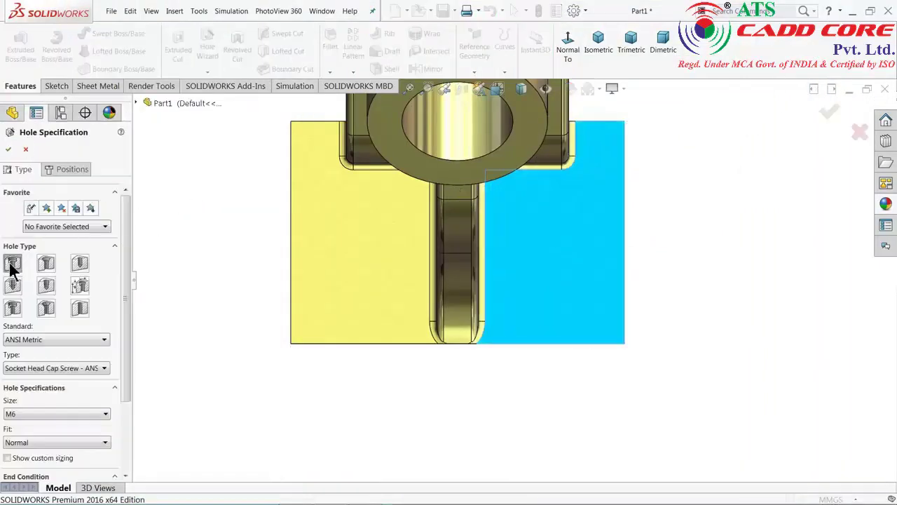
pyautogui.moveTo(125, 296); pyautogui.dragTo(125, 351)
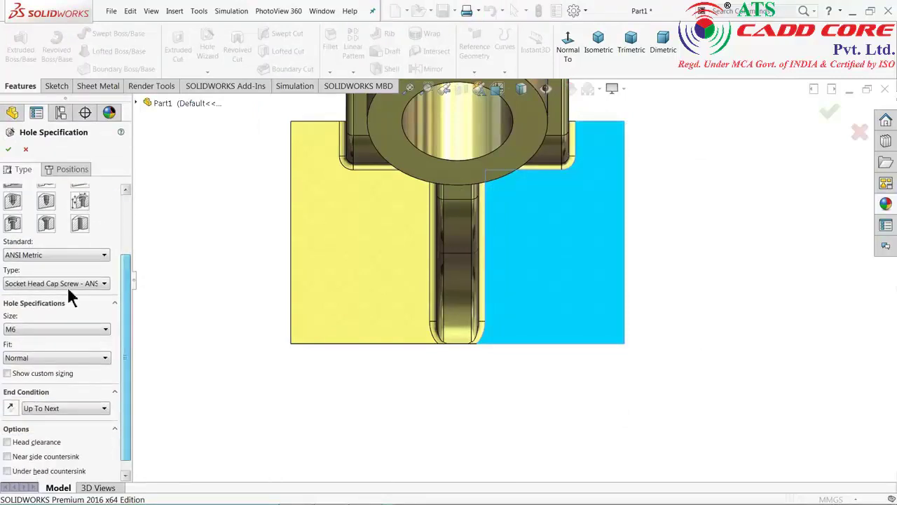
pyautogui.click(47, 286)
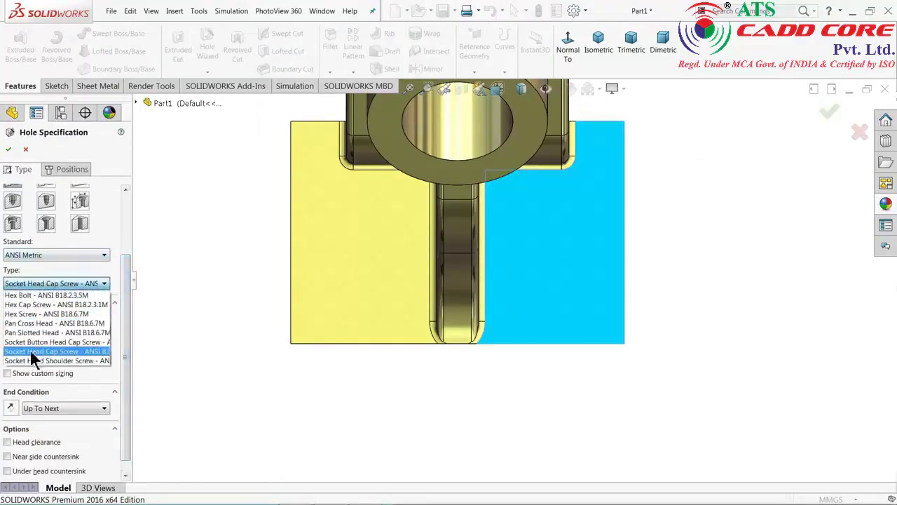
pyautogui.click(49, 351)
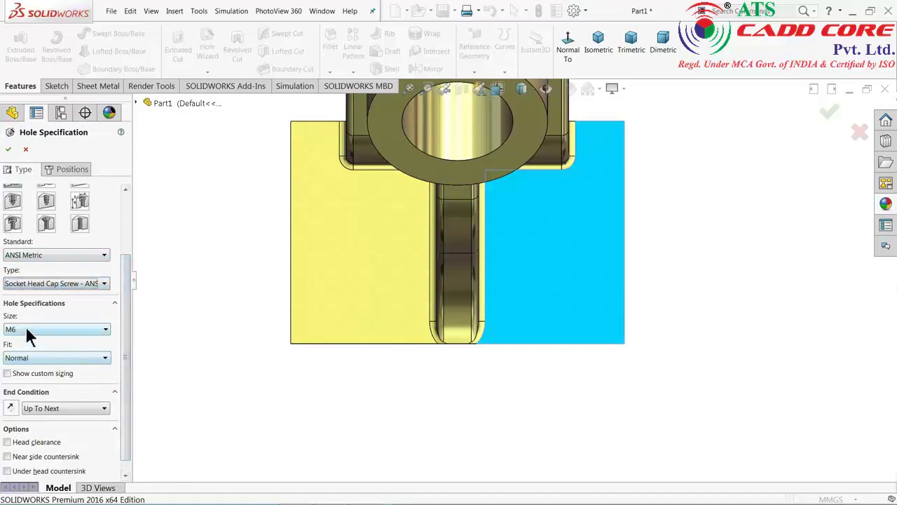
pyautogui.click(28, 332)
pyautogui.click(27, 331)
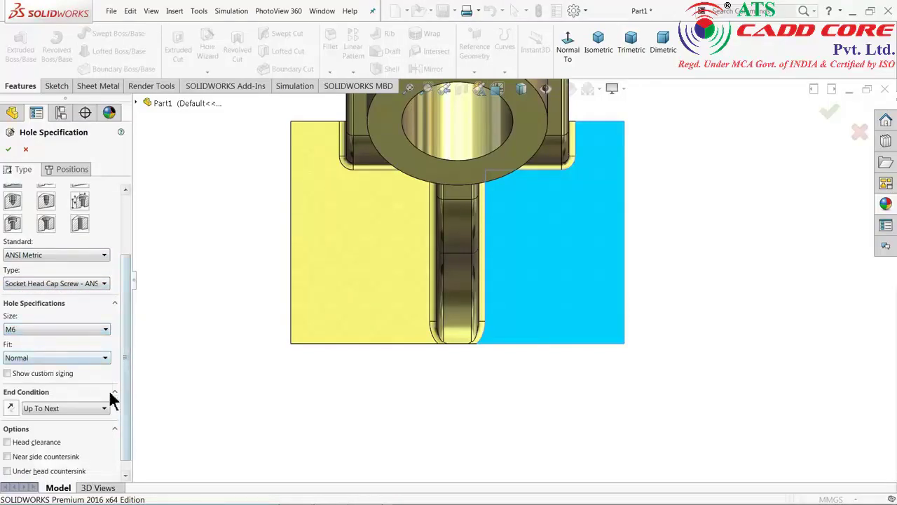
pyautogui.click(61, 408)
pyautogui.click(53, 437)
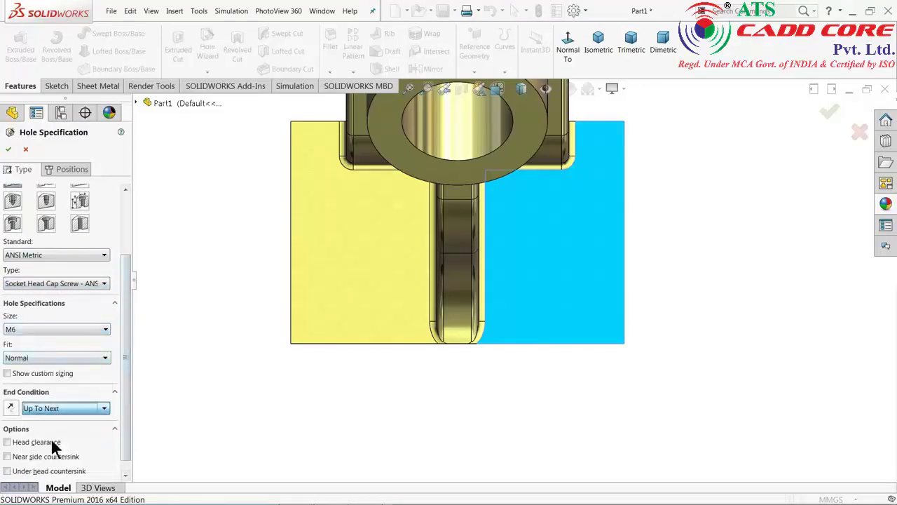
pyautogui.click(67, 172)
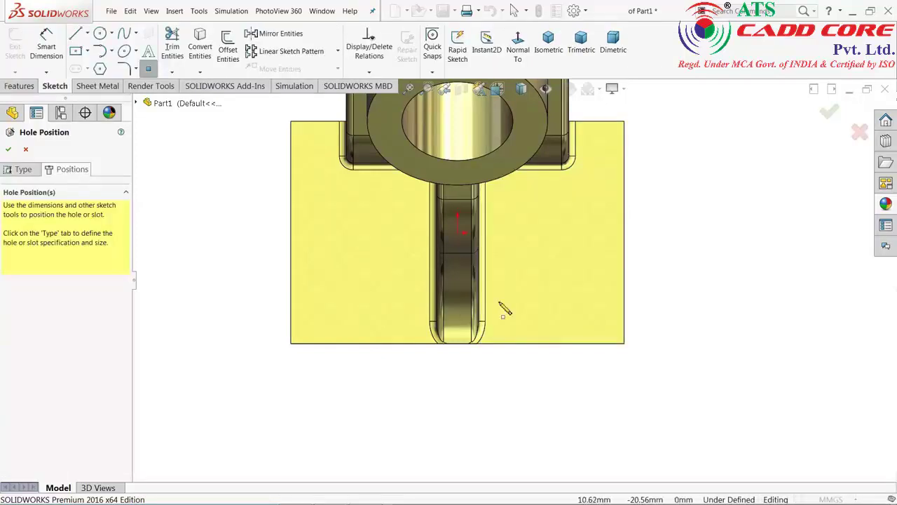
# Step: Place one hole centre on the right half of the base
pyautogui.click(554, 265)
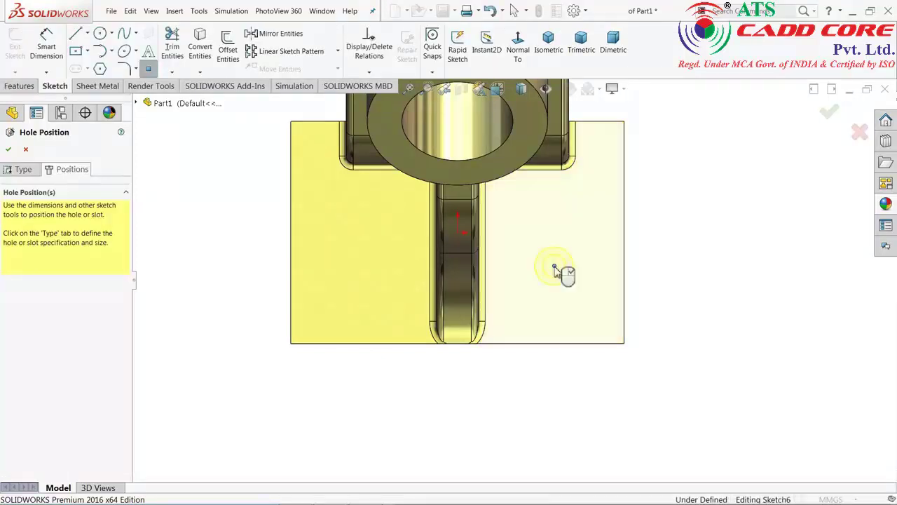
pyautogui.rightClick(691, 246)
pyautogui.click(721, 249)
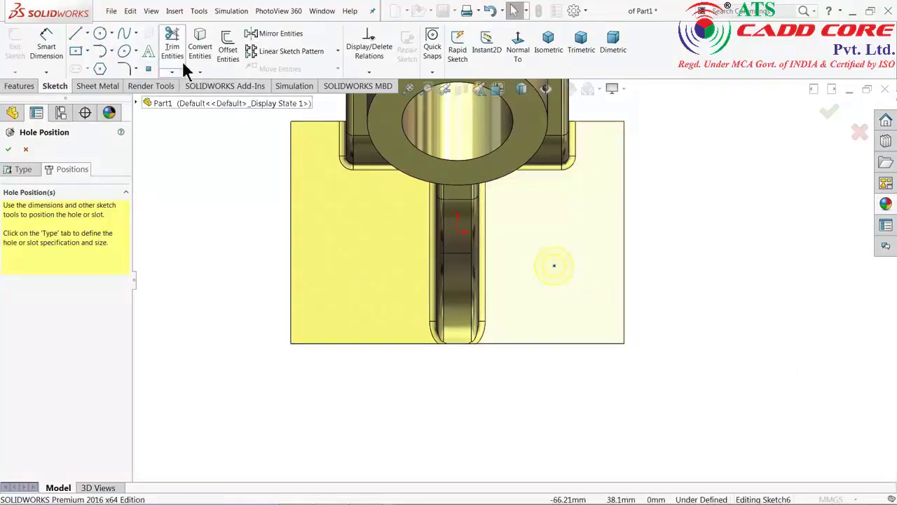
# Step: Draw a vertical centerline down the middle of the part
pyautogui.click(87, 34)
pyautogui.click(90, 60)
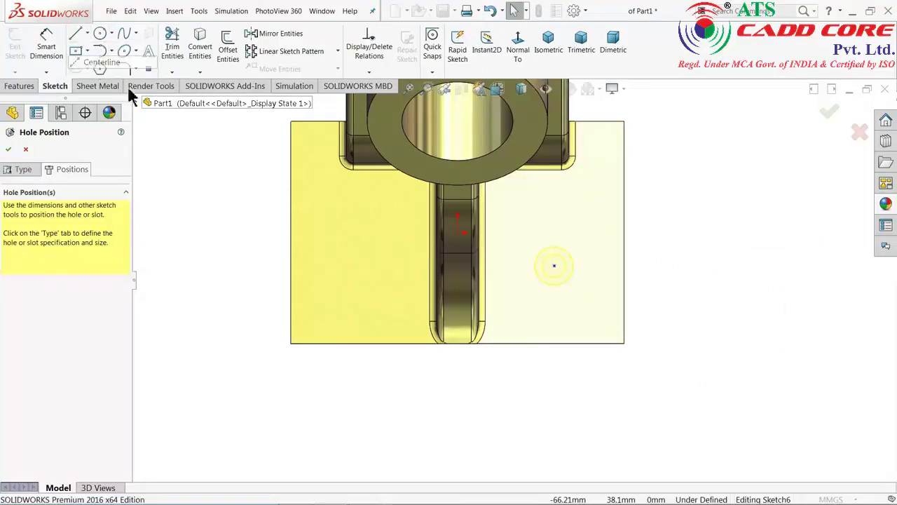
pyautogui.click(457, 232)
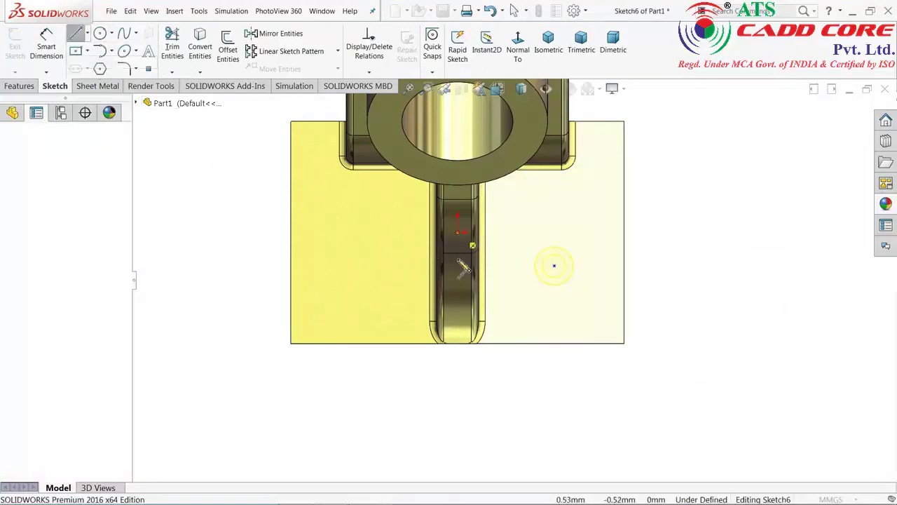
pyautogui.click(457, 365)
pyautogui.rightClick(499, 335)
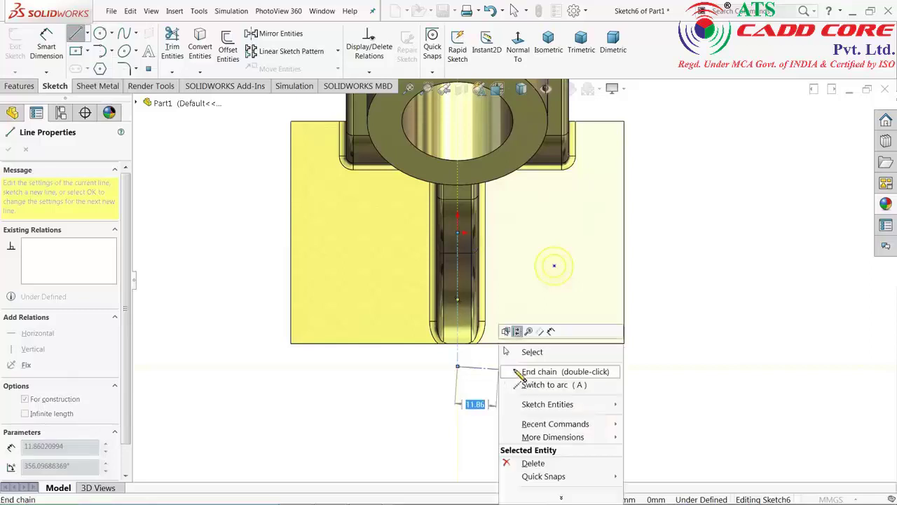
pyautogui.click(530, 370)
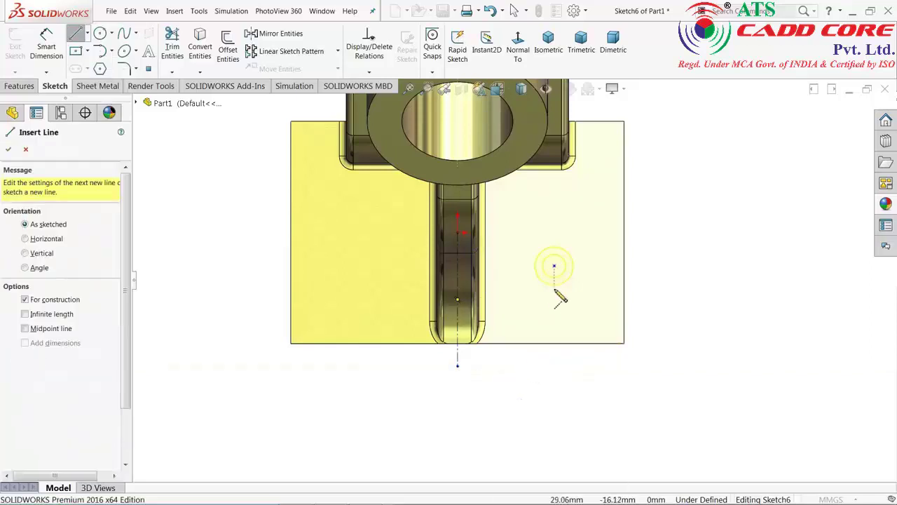
pyautogui.rightClick(640, 261)
pyautogui.click(671, 260)
# Step: Mirror the hole centre across the centerline onto the base's left half
pyautogui.moveTo(670, 198); pyautogui.dragTo(391, 380)
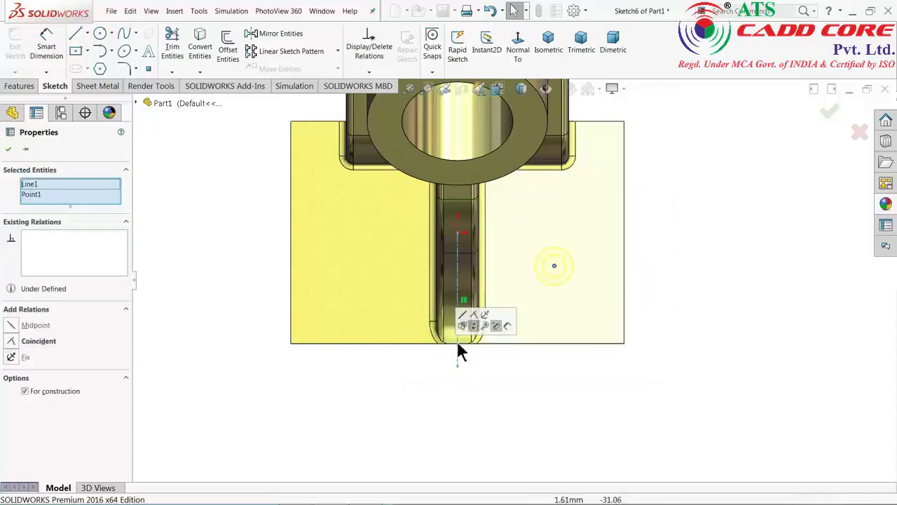
pyautogui.click(467, 314)
pyautogui.press('Escape')
pyautogui.click(267, 32)
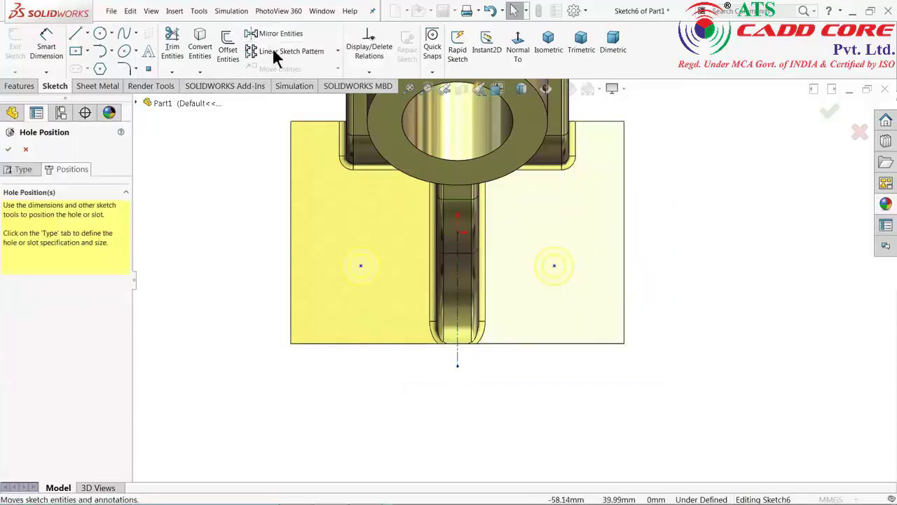
# Step: Try applying the brushed steel appearance to the part
pyautogui.scroll(-1, 450, 247)
pyautogui.scroll(-1, 450, 247)
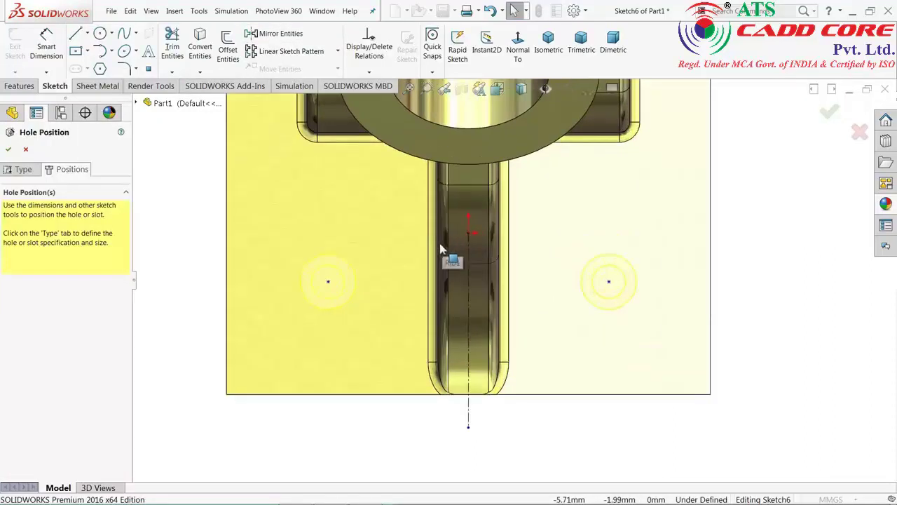
pyautogui.click(889, 206)
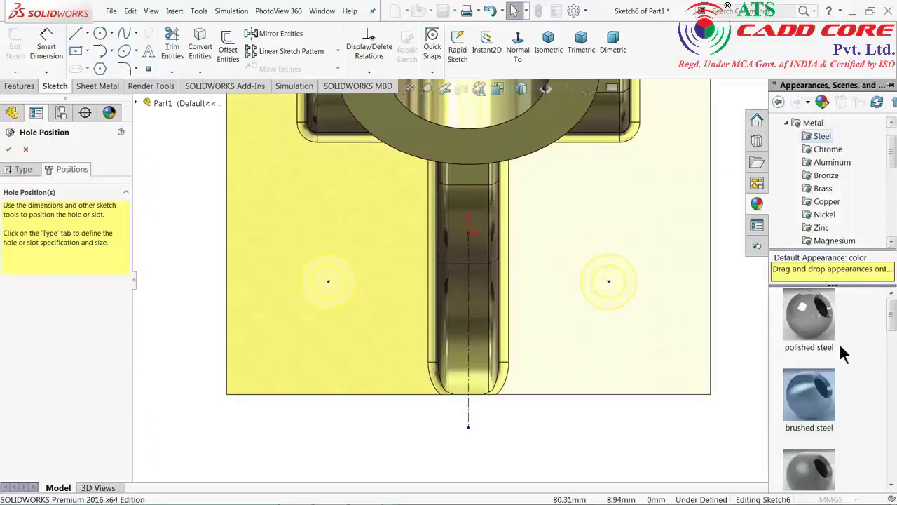
pyautogui.click(813, 409)
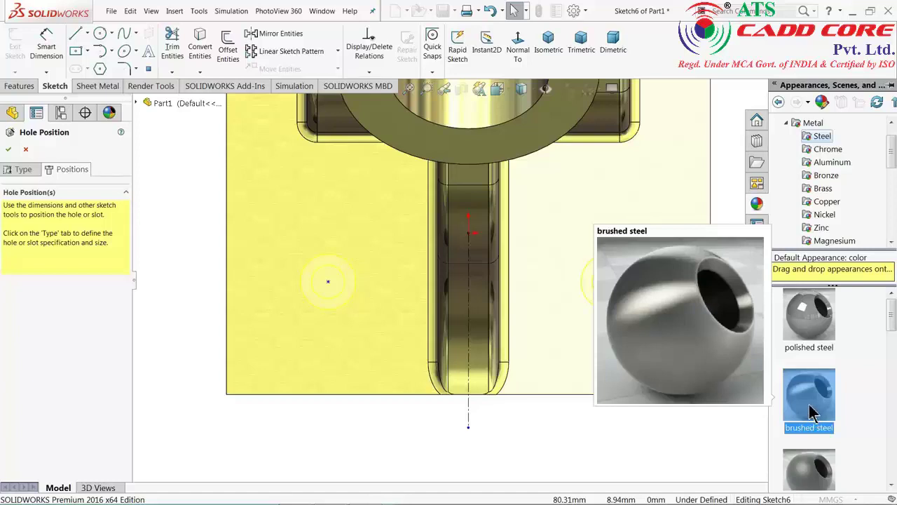
pyautogui.moveTo(812, 412); pyautogui.dragTo(629, 334)
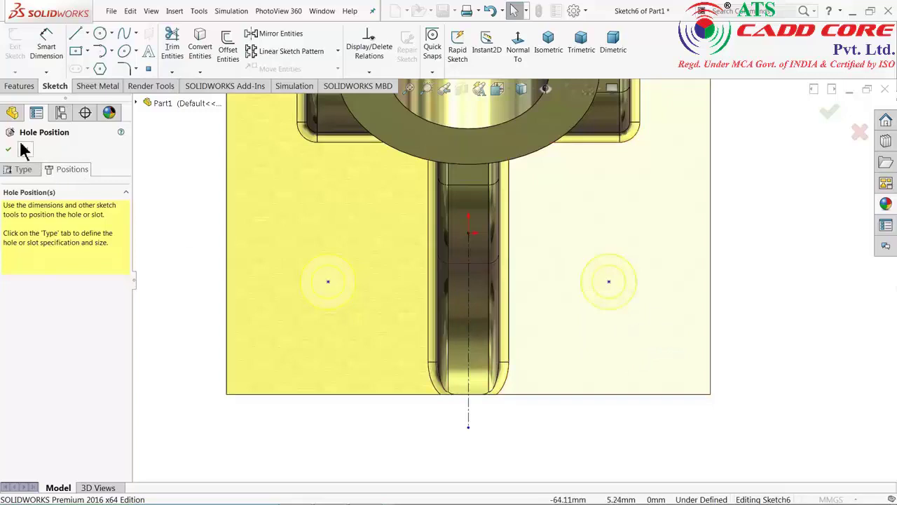
pyautogui.click(44, 48)
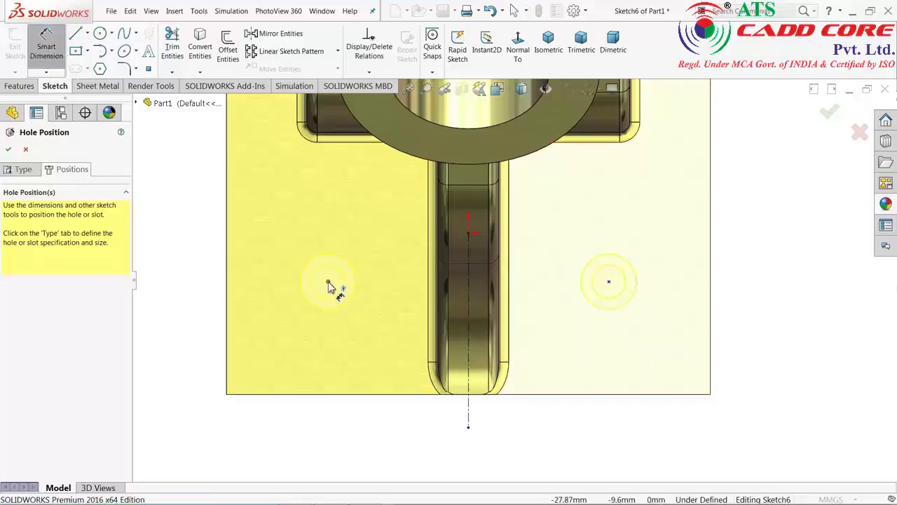
# Step: Dimension the two hole centres 60 mm apart
pyautogui.click(328, 283)
pyautogui.click(610, 284)
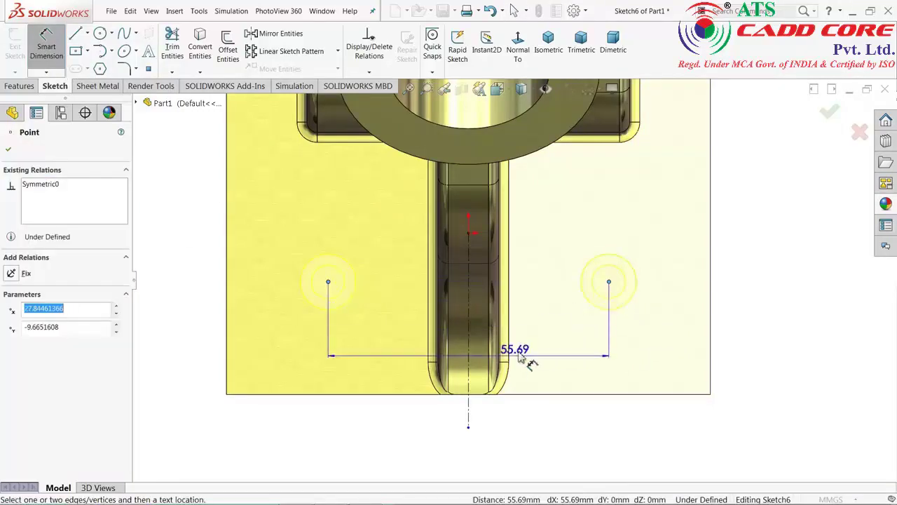
pyautogui.scroll(3, 512, 364)
pyautogui.click(494, 413)
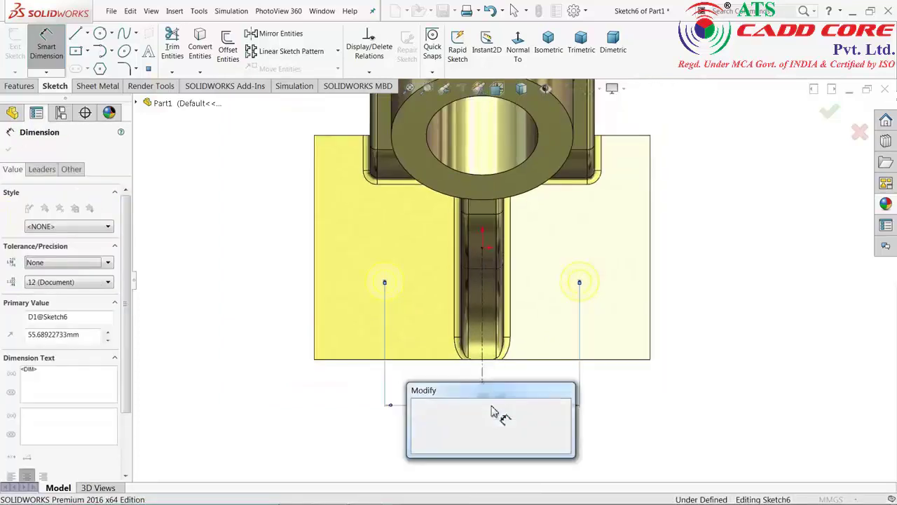
pyautogui.write('60')
pyautogui.click(419, 408)
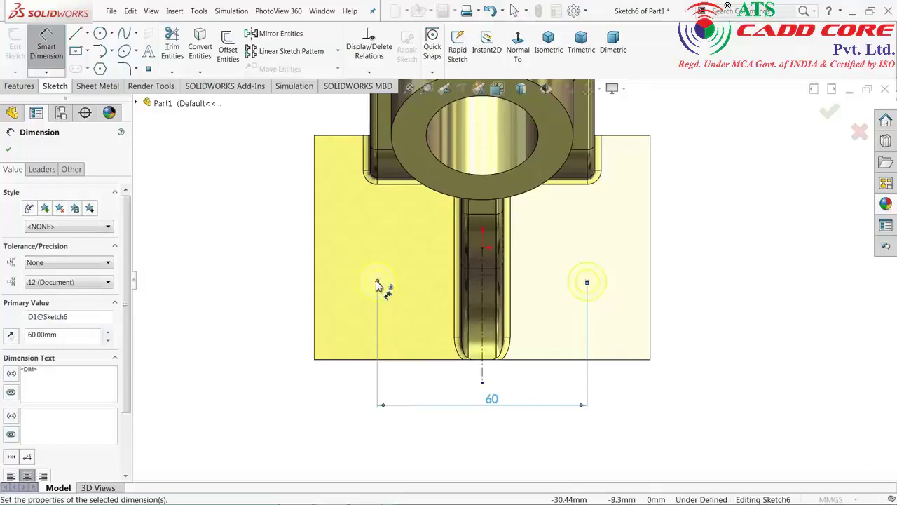
# Step: Set the left hole centre 32 mm from the base plate's near edge
pyautogui.click(377, 283)
pyautogui.click(405, 359)
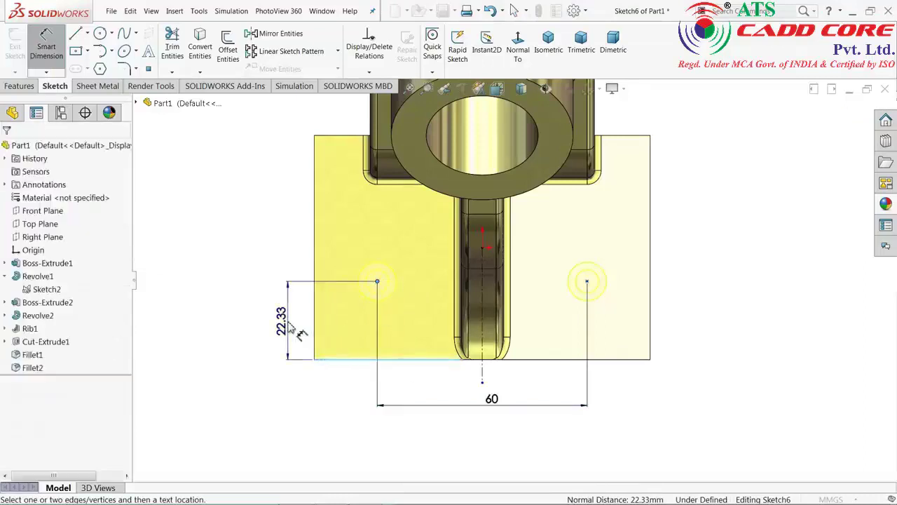
pyautogui.click(293, 328)
pyautogui.click(217, 324)
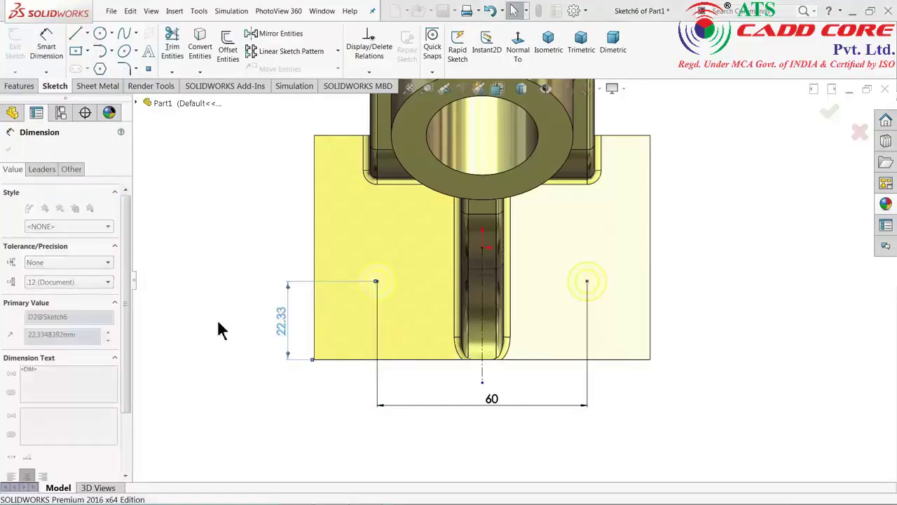
pyautogui.rightClick(209, 230)
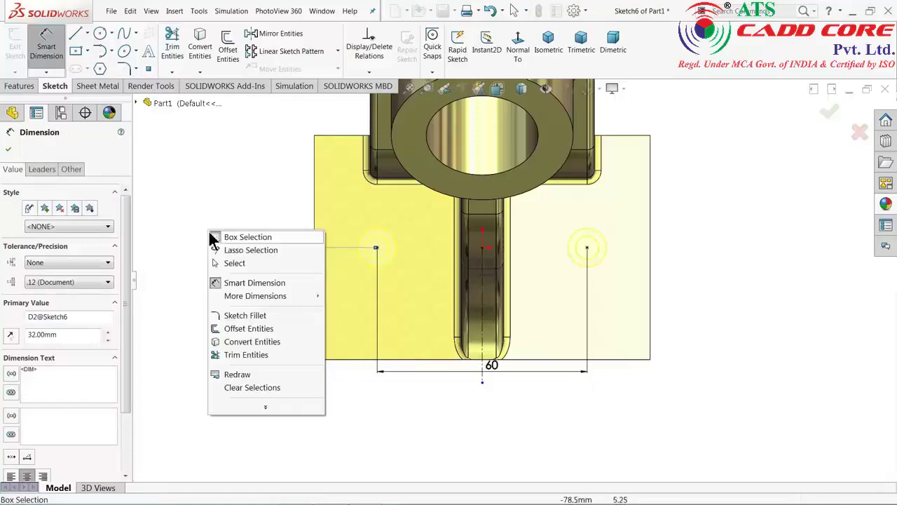
pyautogui.click(233, 263)
# Step: Confirm Hole Wizard to cut the two M6 counterbored holes
pyautogui.moveTo(250, 324)
pyautogui.mouseDown(button='middle')
pyautogui.moveTo(223, 245)
pyautogui.moveTo(249, 243)
pyautogui.moveTo(236, 214)
pyautogui.mouseUp(button='middle')
pyautogui.scroll(-3, 581, 306)
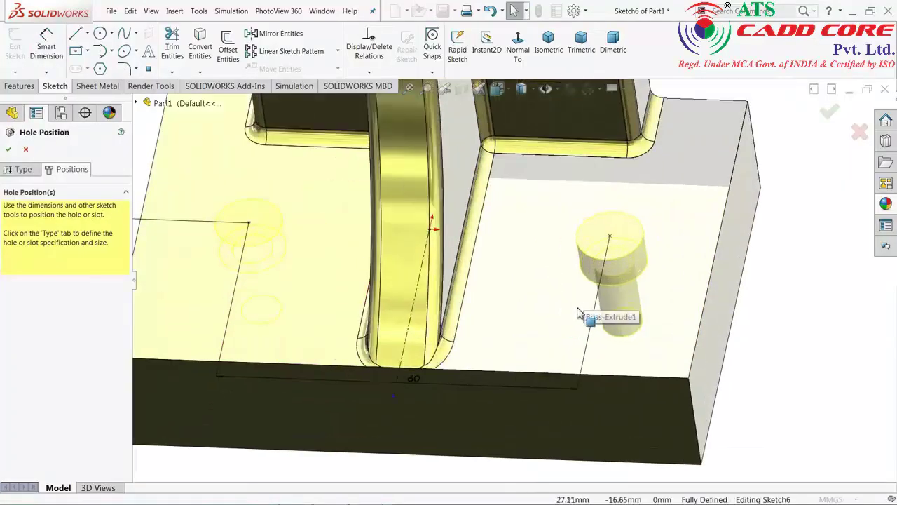
pyautogui.scroll(3, 343, 339)
pyautogui.scroll(3, 357, 335)
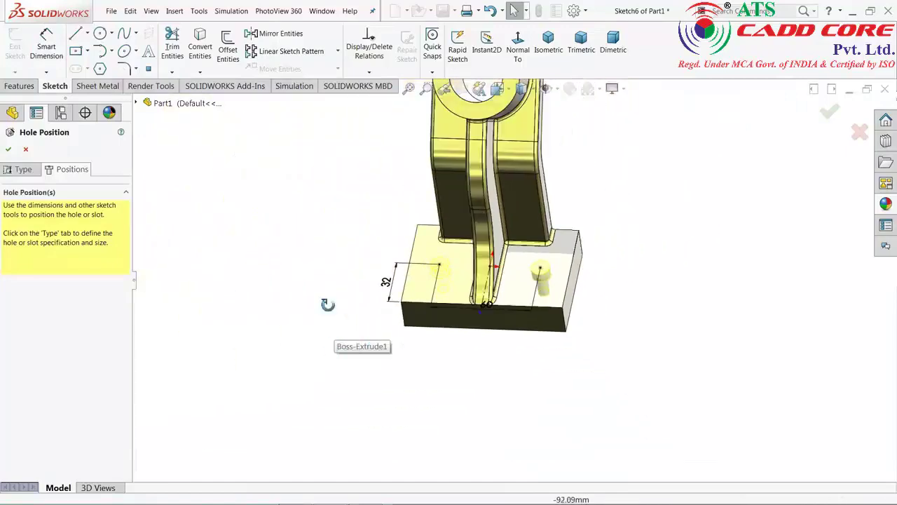
pyautogui.moveTo(328, 304)
pyautogui.mouseDown(button='middle')
pyautogui.moveTo(278, 234)
pyautogui.moveTo(303, 300)
pyautogui.mouseUp(button='middle')
pyautogui.scroll(-2, 531, 309)
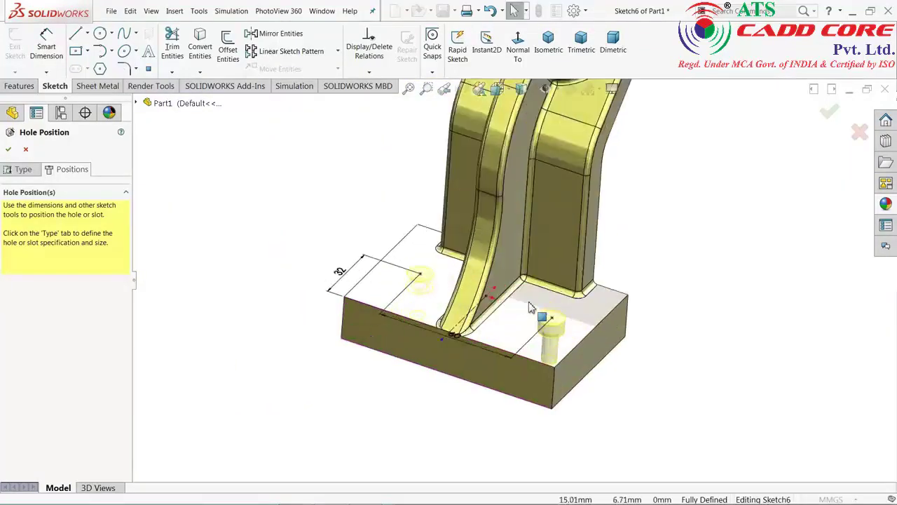
pyautogui.scroll(-1, 531, 308)
pyautogui.scroll(-2, 552, 344)
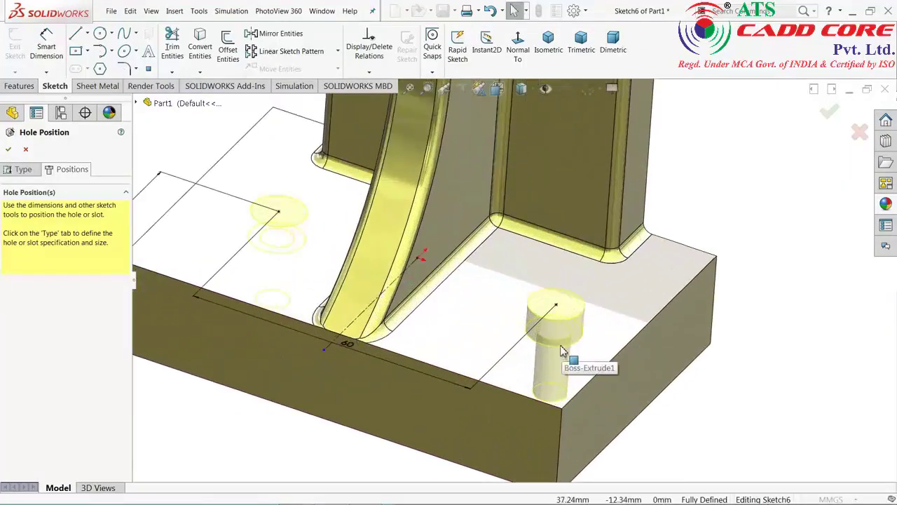
pyautogui.click(8, 151)
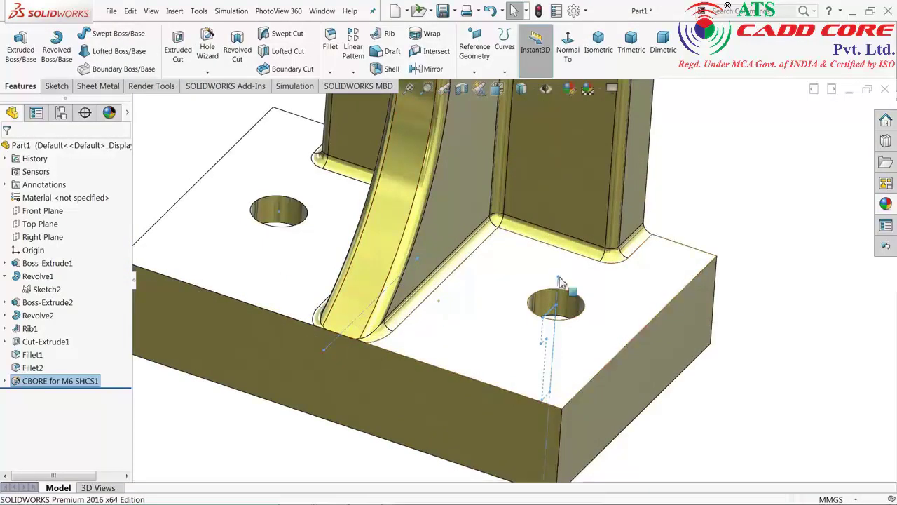
pyautogui.moveTo(680, 207)
pyautogui.mouseDown(button='middle')
pyautogui.moveTo(666, 291)
pyautogui.moveTo(677, 321)
pyautogui.moveTo(678, 234)
pyautogui.moveTo(652, 183)
pyautogui.mouseUp(button='middle')
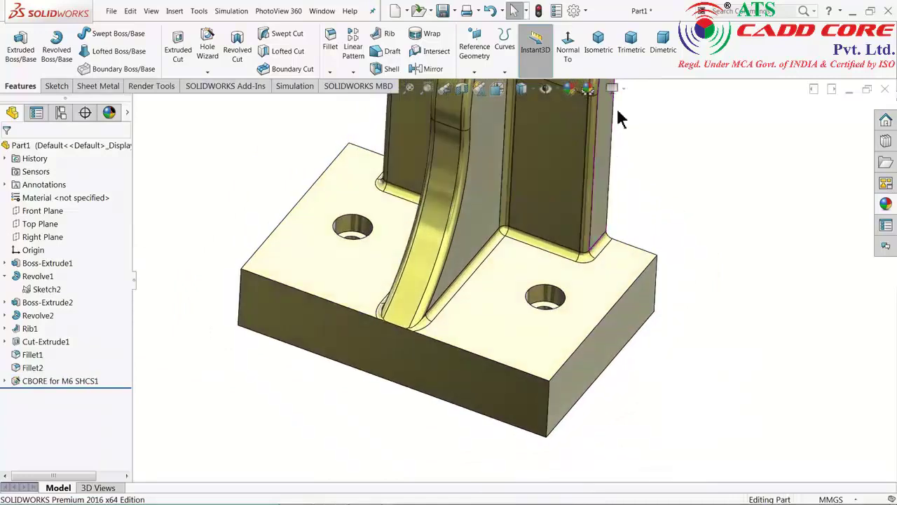
pyautogui.click(592, 53)
pyautogui.scroll(-2, 602, 324)
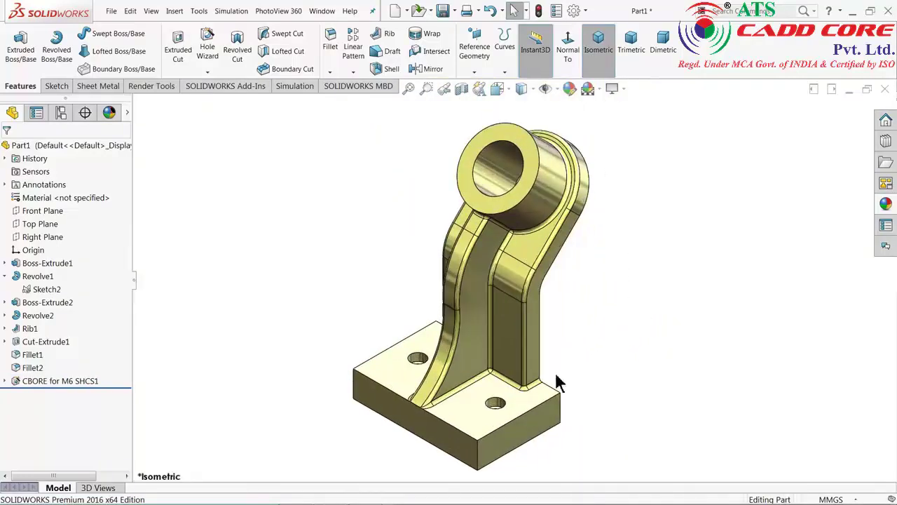
pyautogui.scroll(-1, 528, 361)
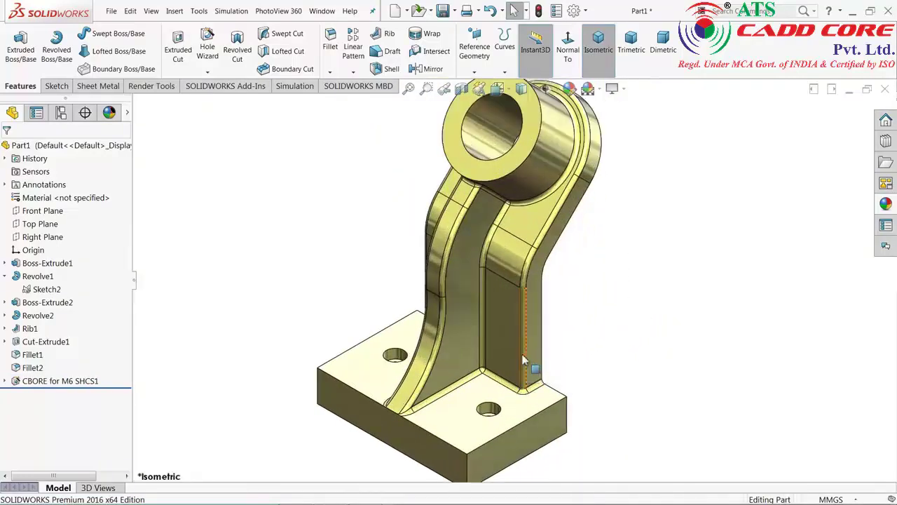
pyautogui.moveTo(575, 340)
pyautogui.mouseDown(button='middle')
pyautogui.moveTo(456, 280)
pyautogui.moveTo(507, 296)
pyautogui.moveTo(584, 296)
pyautogui.moveTo(576, 313)
pyautogui.moveTo(589, 306)
pyautogui.moveTo(581, 306)
pyautogui.moveTo(583, 324)
pyautogui.moveTo(585, 302)
pyautogui.moveTo(585, 321)
pyautogui.moveTo(575, 312)
pyautogui.mouseUp(button='middle')
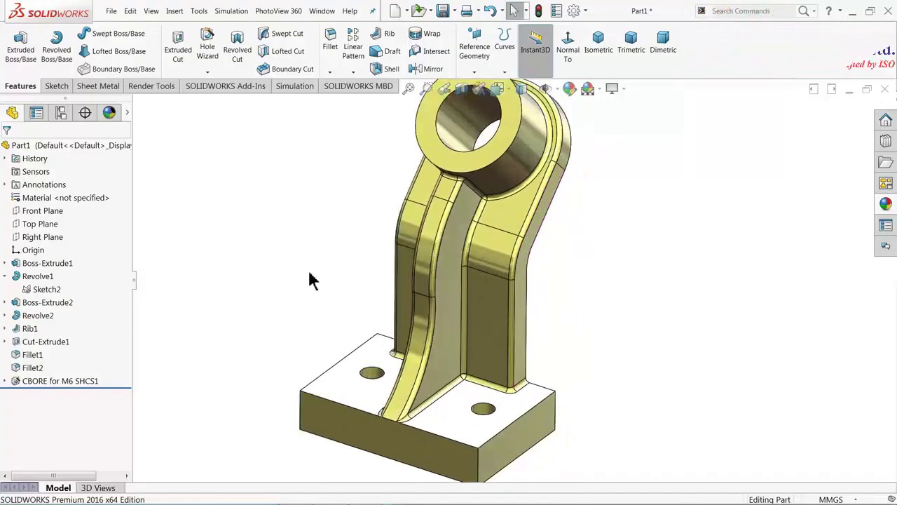